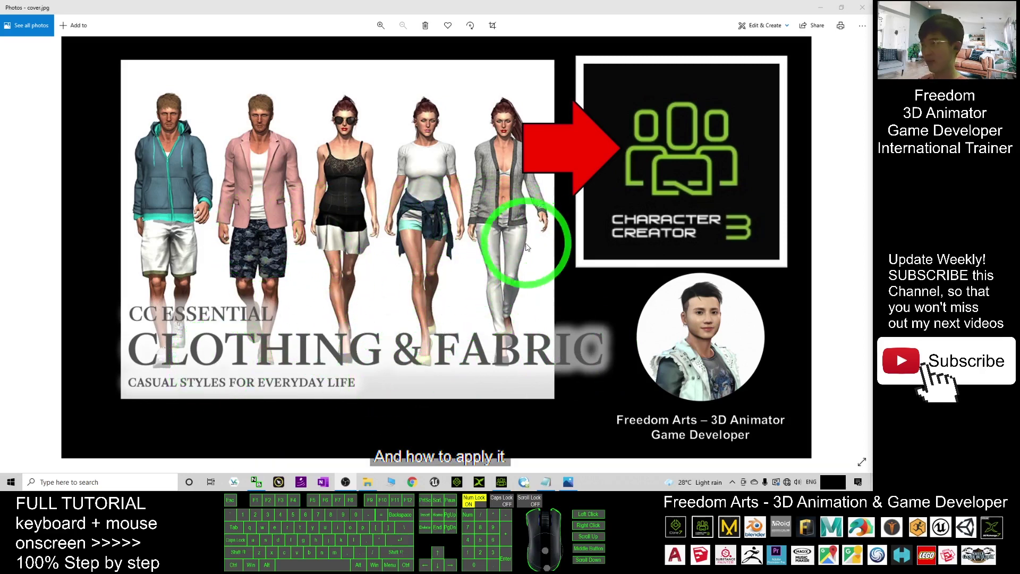
# Bring up the video notes, move them left, and select the cc_esential_cloth download link
pyautogui.click(547, 482)
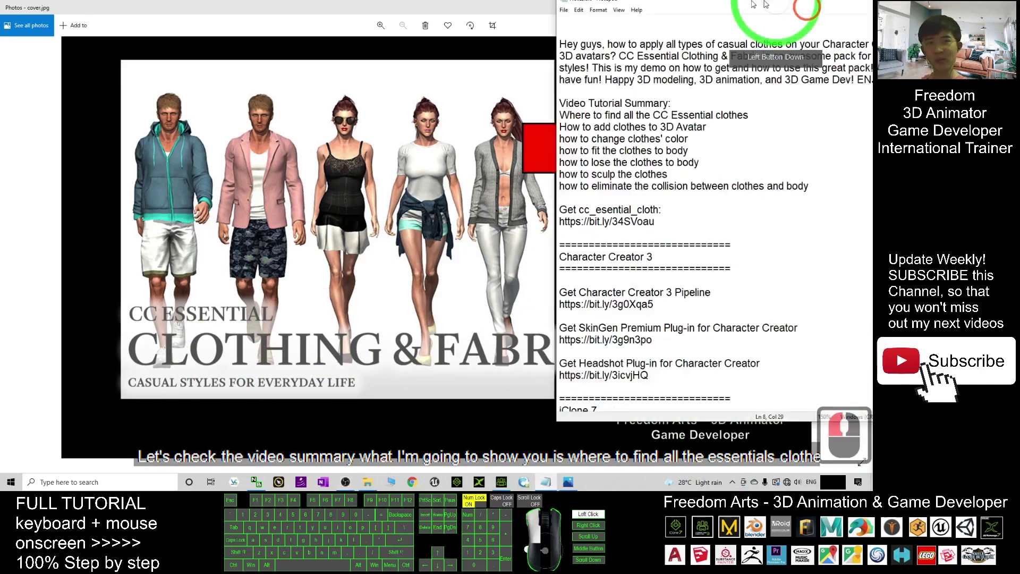
pyautogui.moveTo(725, 28); pyautogui.dragTo(661, 39)
pyautogui.write('mesh')
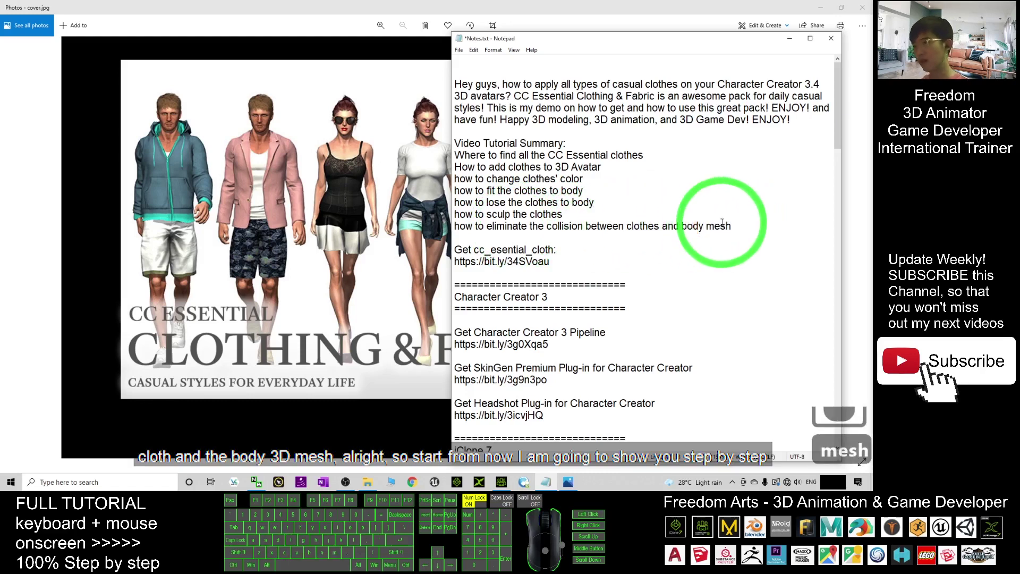
pyautogui.click(718, 226)
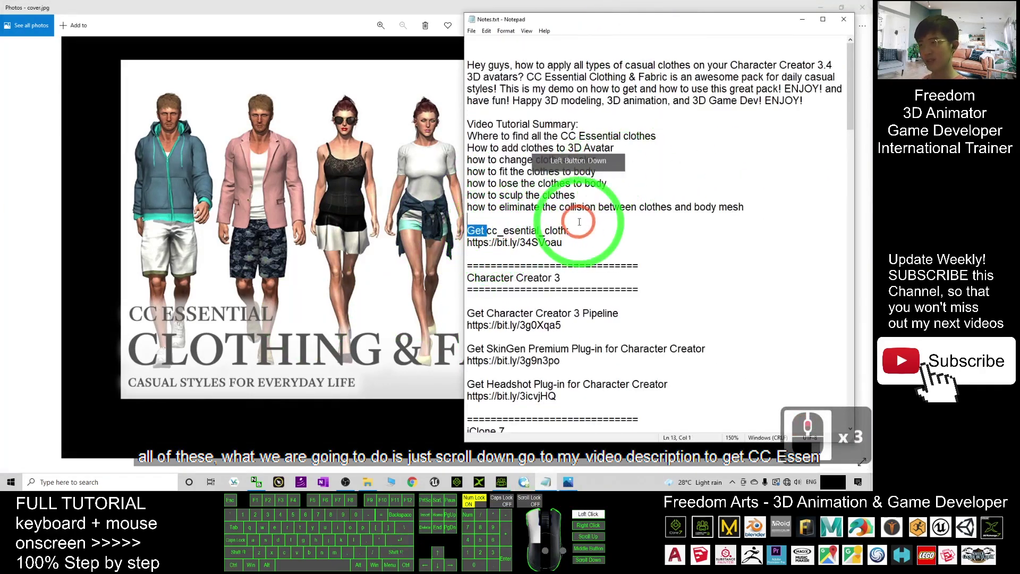
pyautogui.moveTo(563, 243); pyautogui.dragTo(466, 242)
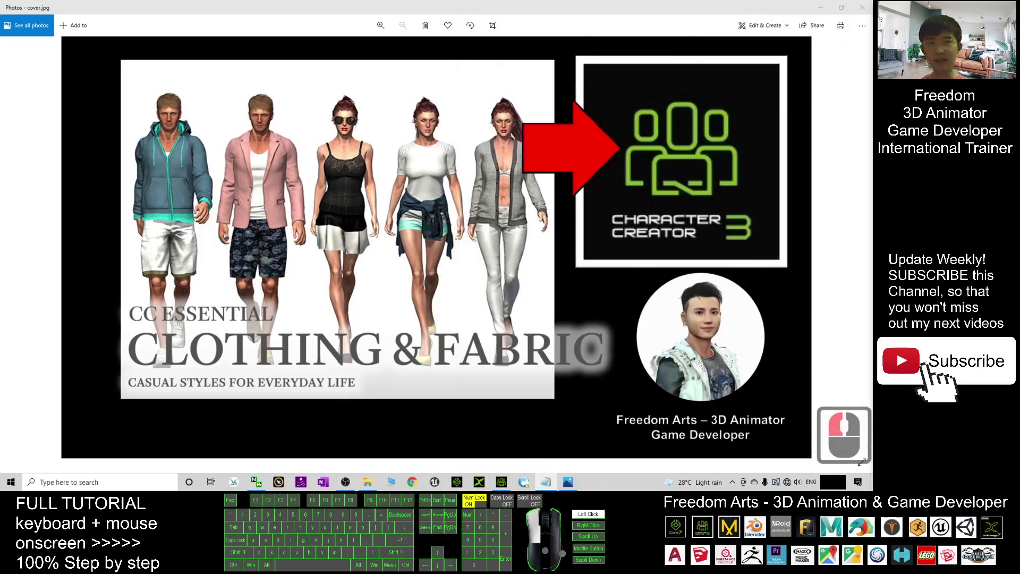
# Back in the character project, orbit the view and apply the Chic bun medium hairstyle
pyautogui.click(524, 482)
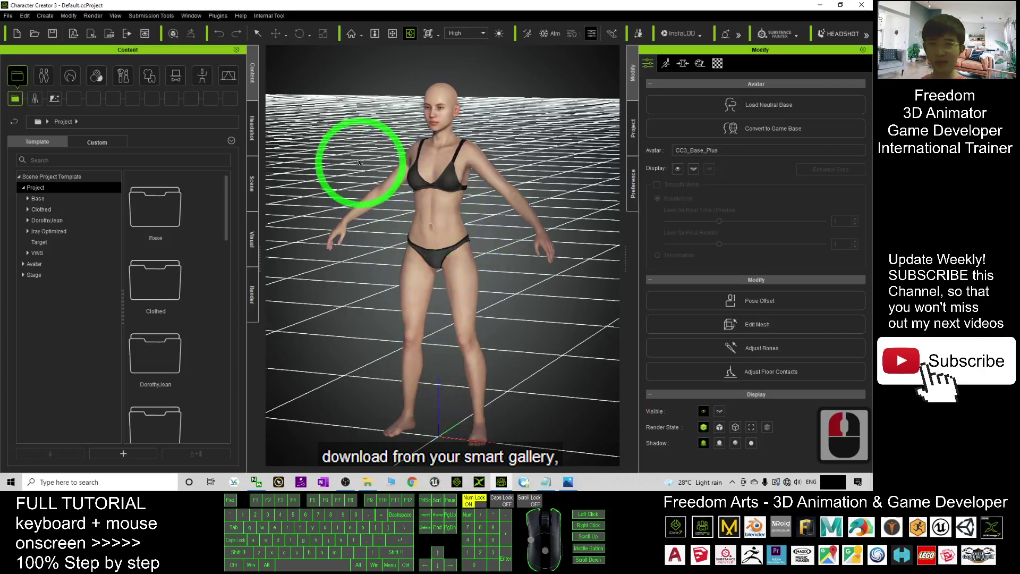
pyautogui.scroll(6, 526, 294)
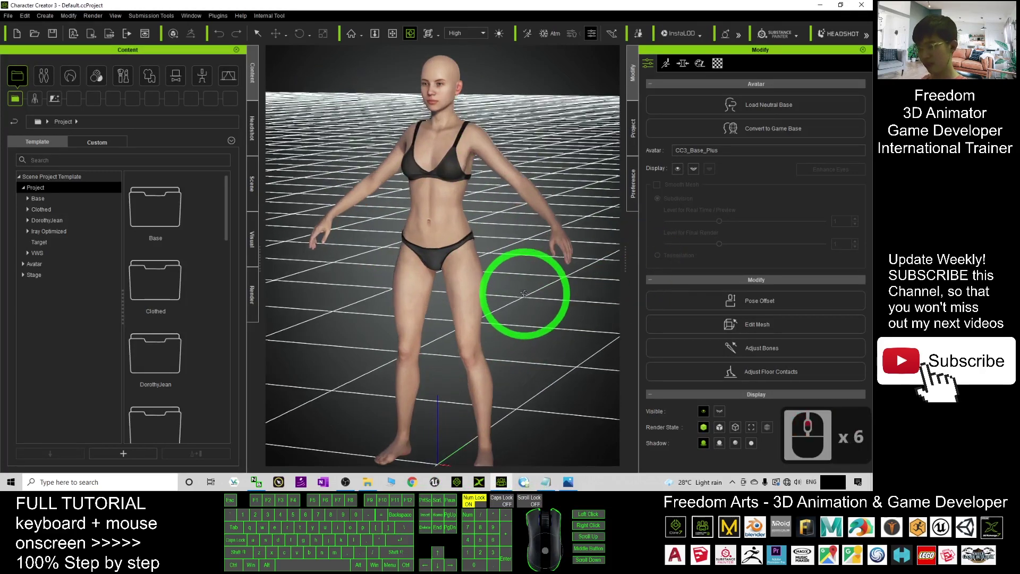
pyautogui.moveTo(519, 284); pyautogui.dragTo(347, 228)
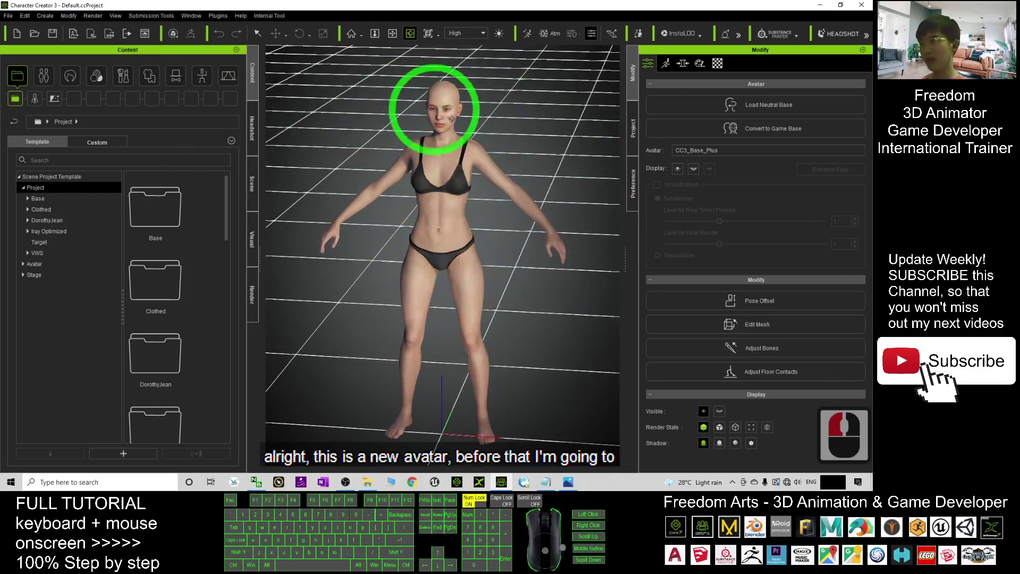
pyautogui.scroll(7, 436, 152)
pyautogui.moveTo(474, 273); pyautogui.dragTo(465, 276)
pyautogui.scroll(-10, 464, 275)
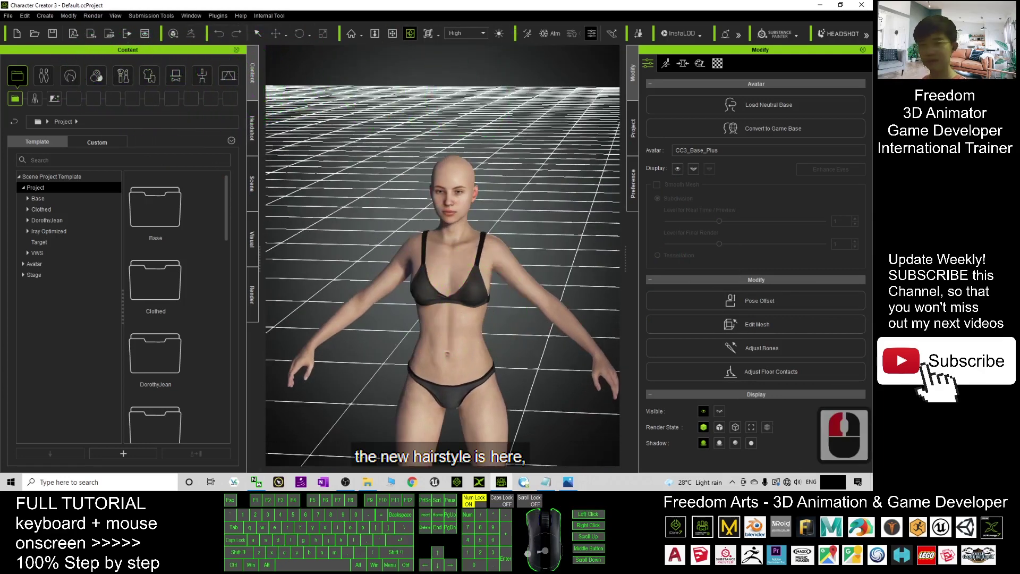
pyautogui.click(70, 76)
pyautogui.doubleClick(153, 208)
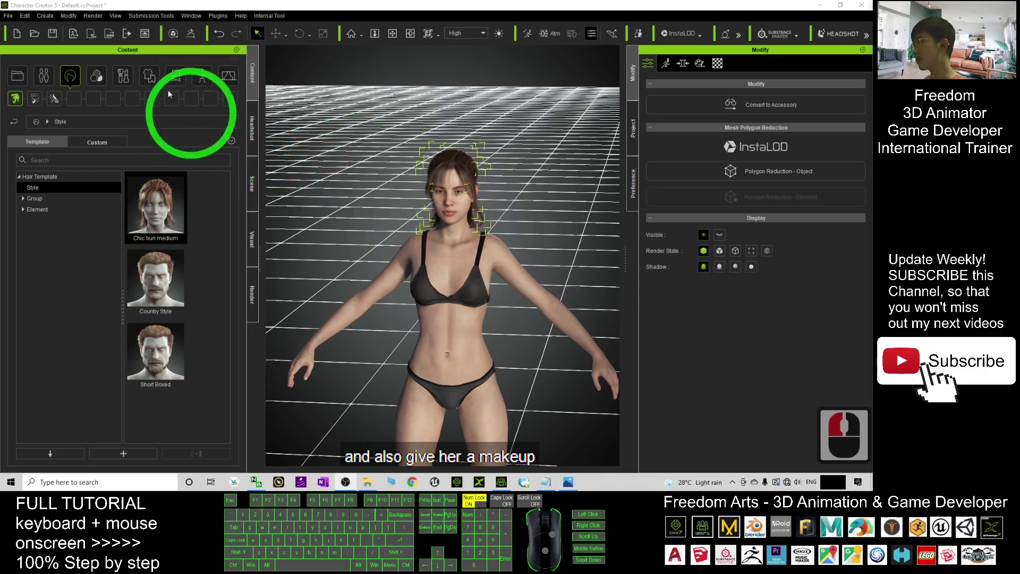
# Apply Cordial full makeup, bake it by turning off Activate Editor, and deselect the avatar
pyautogui.click(132, 76)
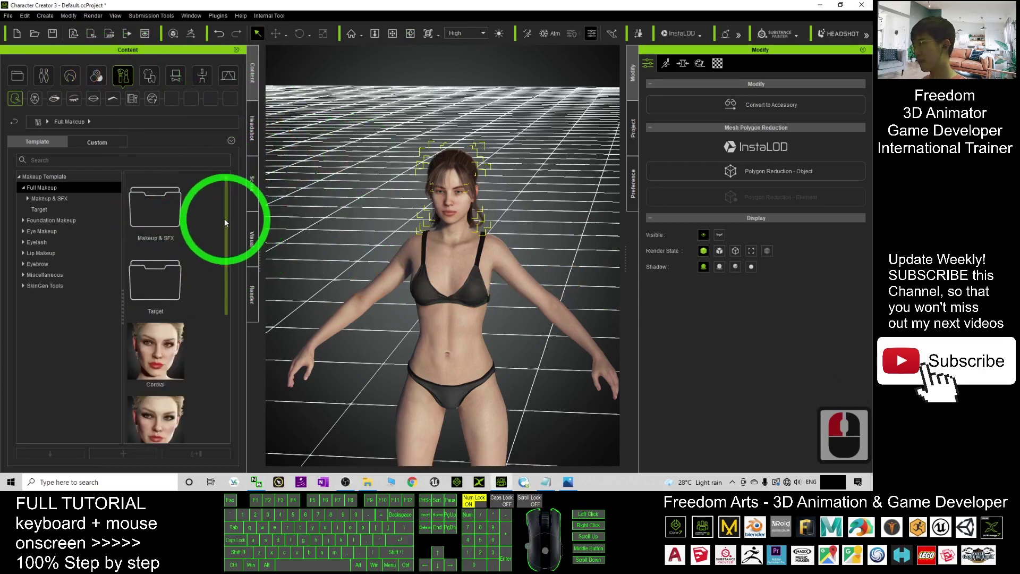
pyautogui.moveTo(224, 219); pyautogui.dragTo(224, 242)
pyautogui.doubleClick(159, 294)
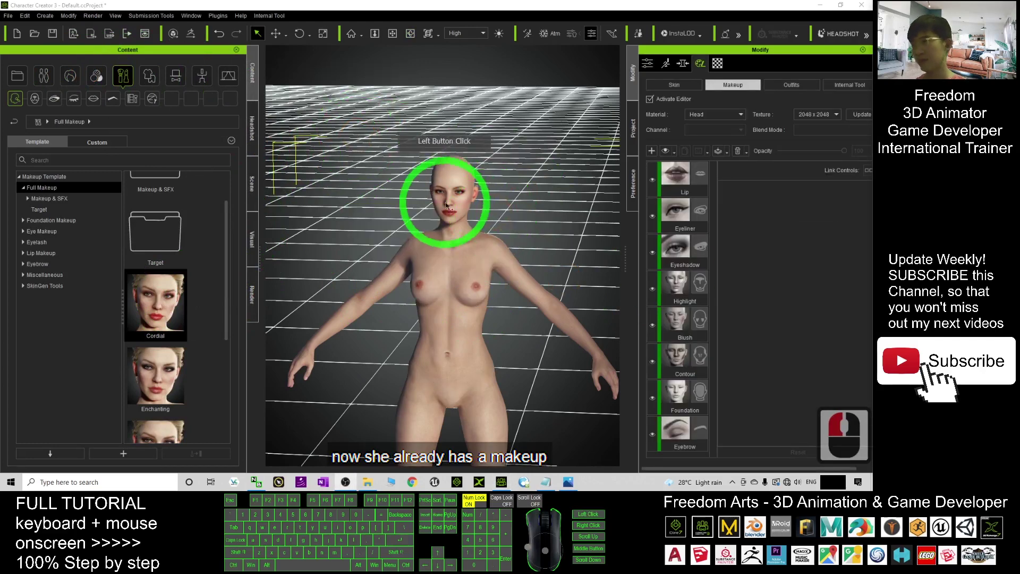
pyautogui.click(650, 100)
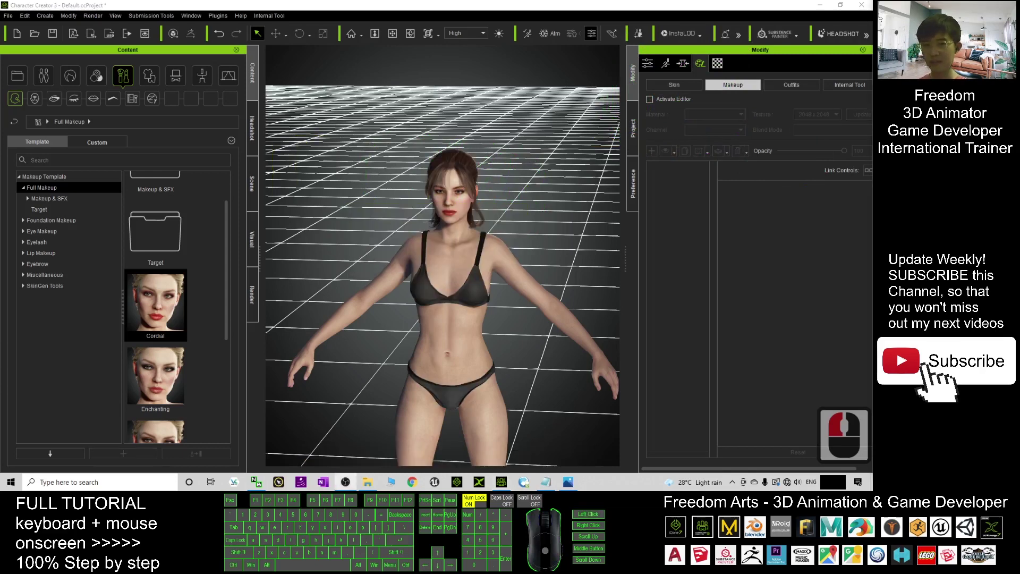
pyautogui.click(543, 206)
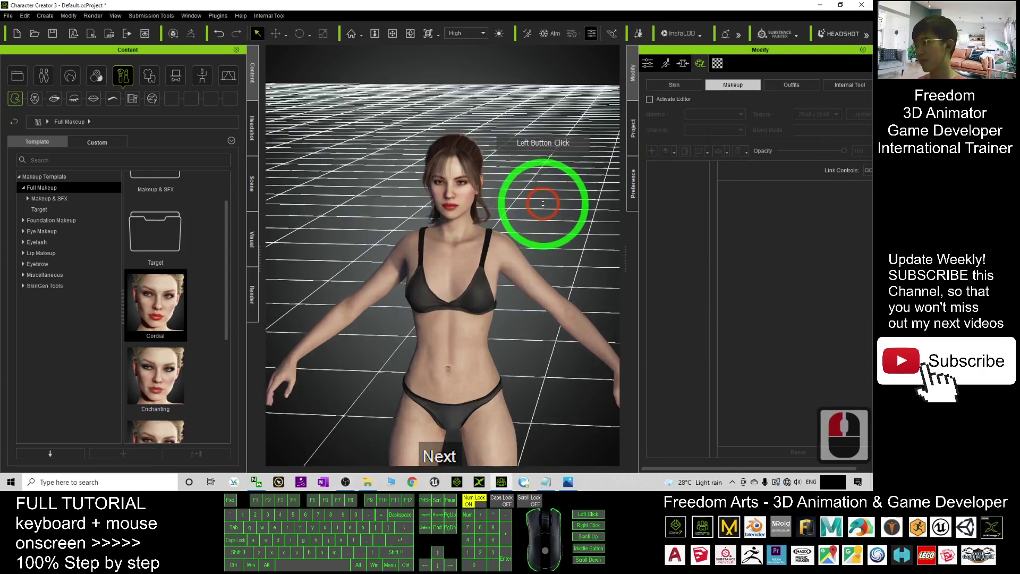
pyautogui.click(568, 480)
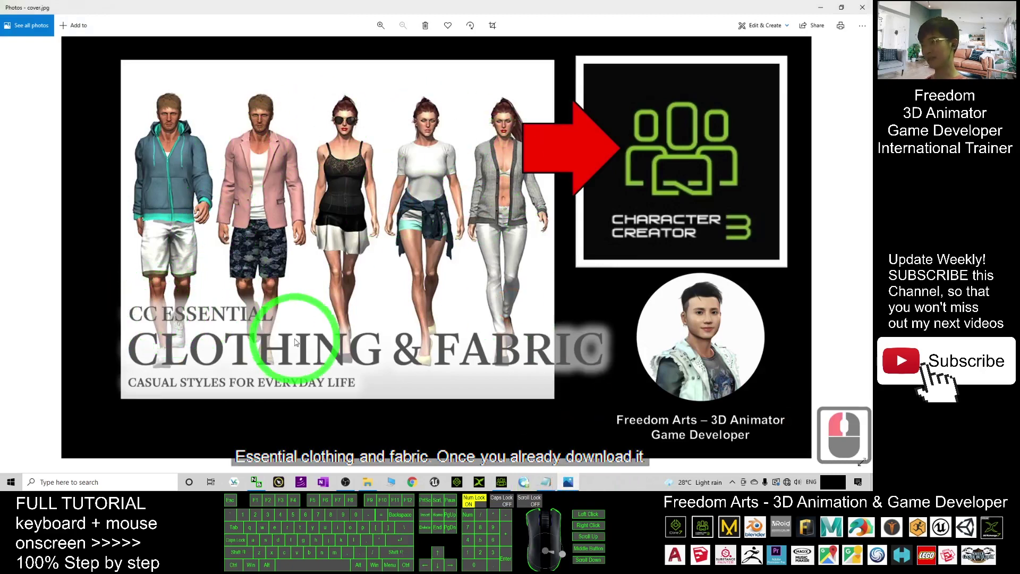
pyautogui.click(824, 6)
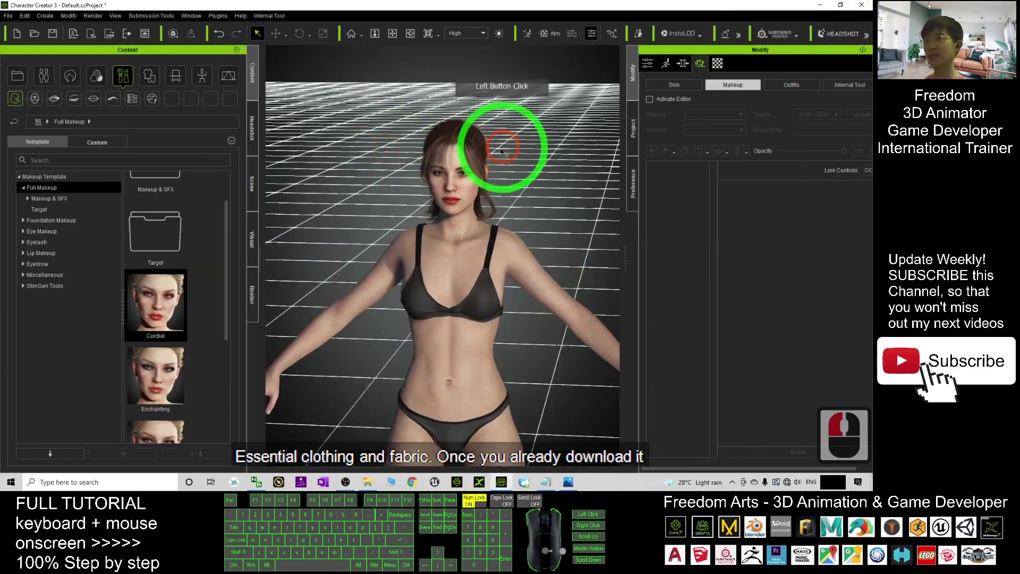
pyautogui.scroll(3, 435, 216)
pyautogui.scroll(3, 444, 228)
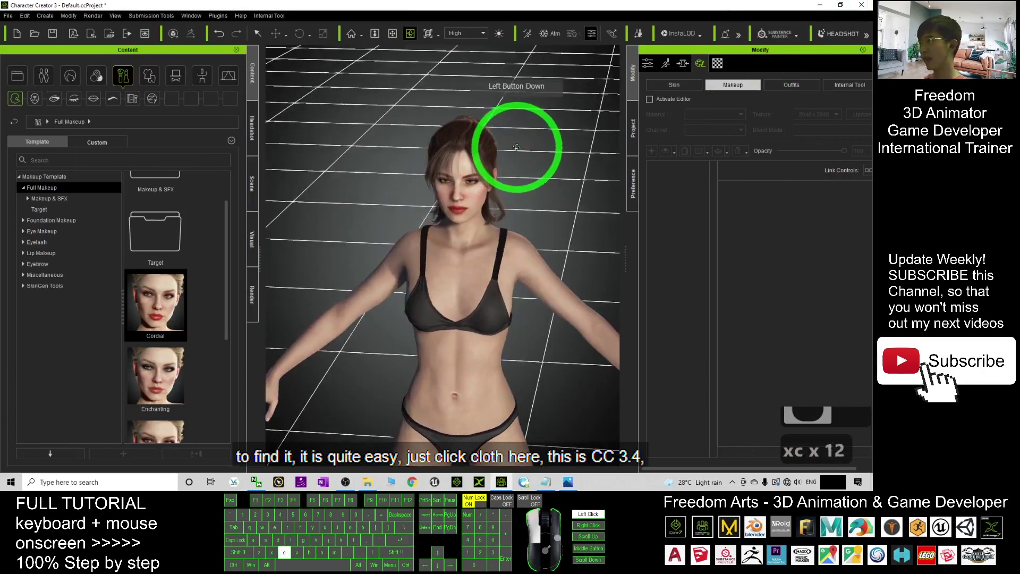
# Browse to the Shirts > Essential Clothing folder and double-click Camisole_A
pyautogui.moveTo(496, 279); pyautogui.dragTo(471, 165)
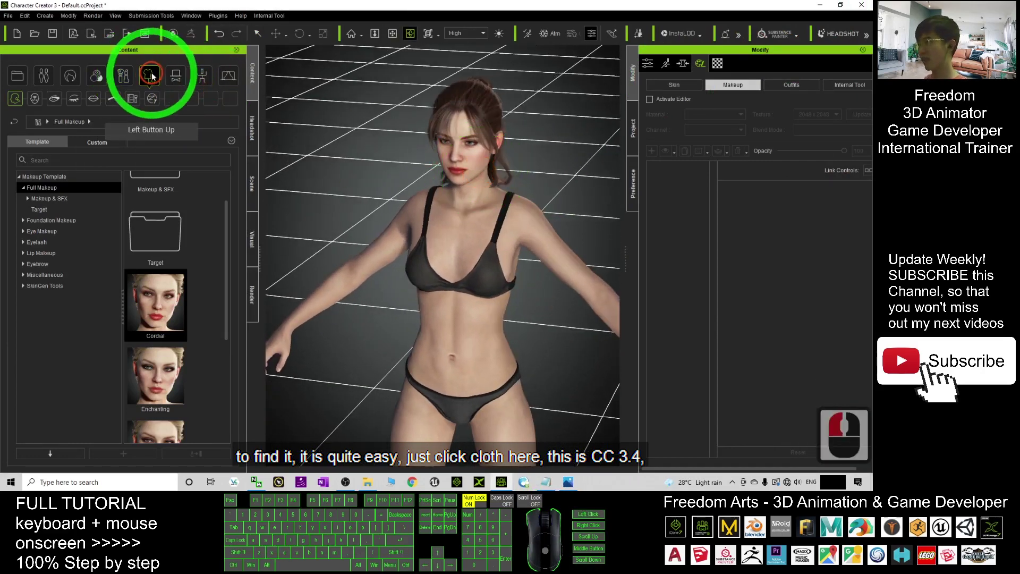
pyautogui.click(150, 76)
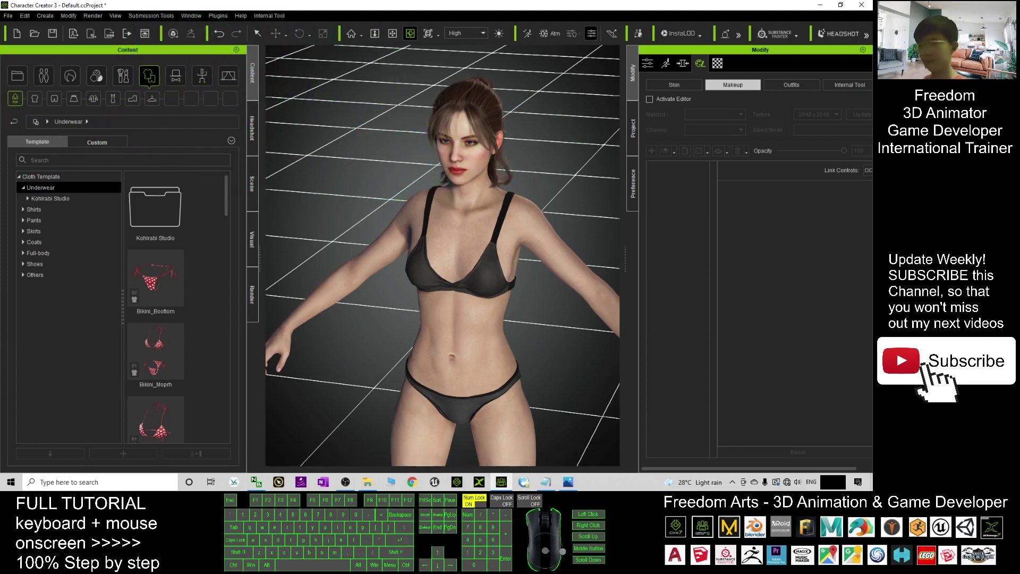
pyautogui.doubleClick(446, 263)
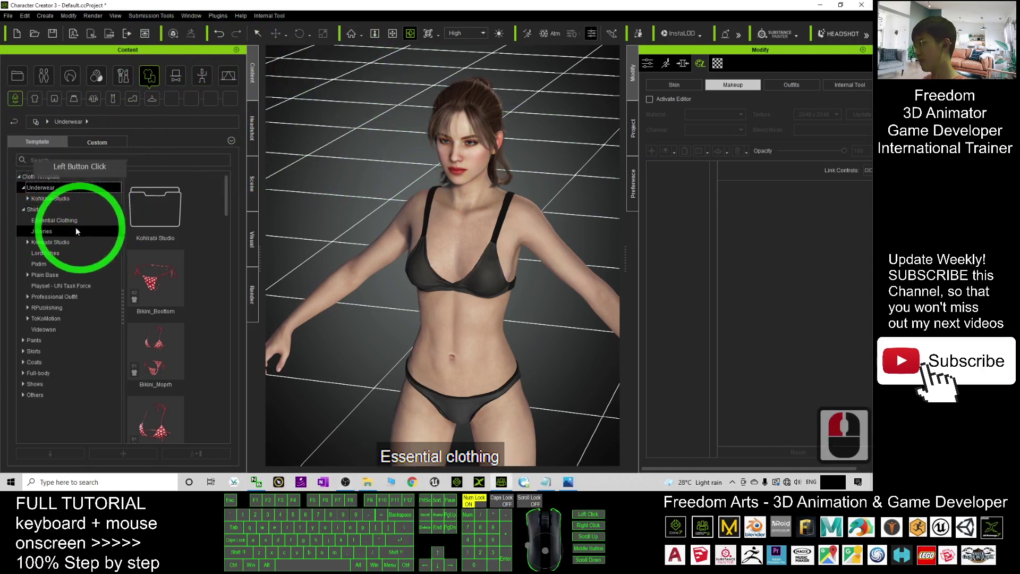
pyautogui.click(53, 223)
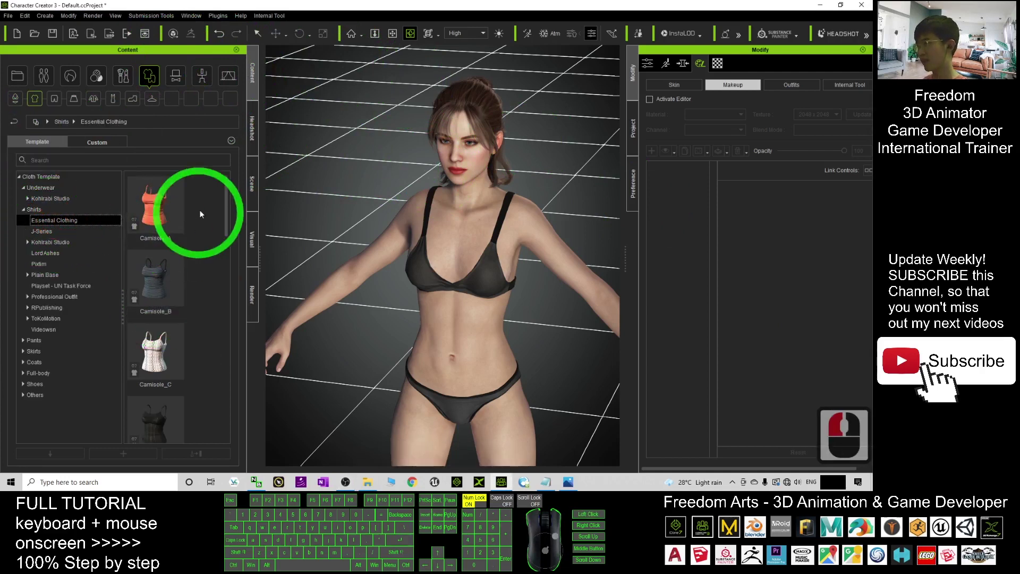
pyautogui.click(40, 212)
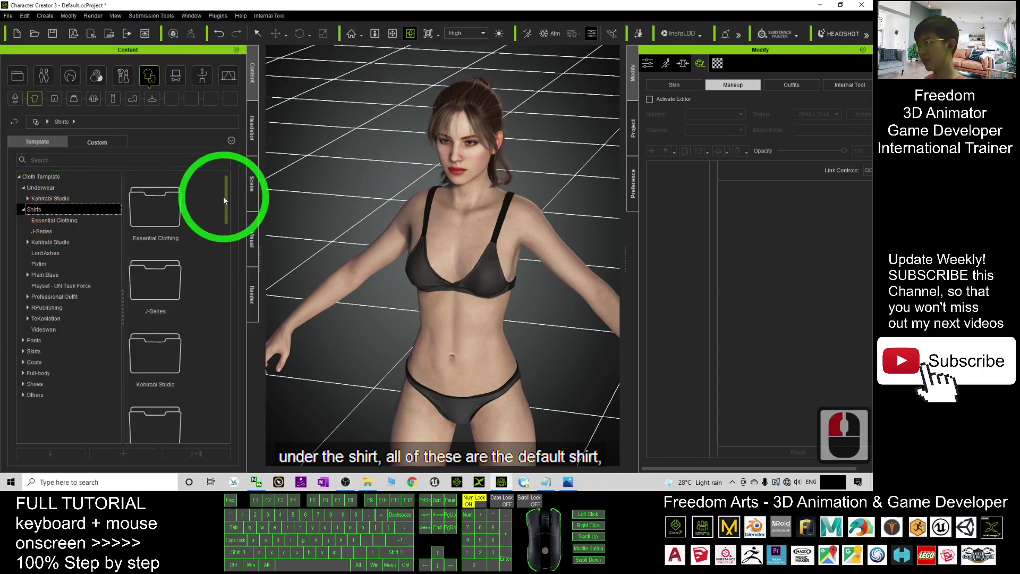
pyautogui.moveTo(227, 200); pyautogui.dragTo(240, 375)
pyautogui.scroll(4, 194, 348)
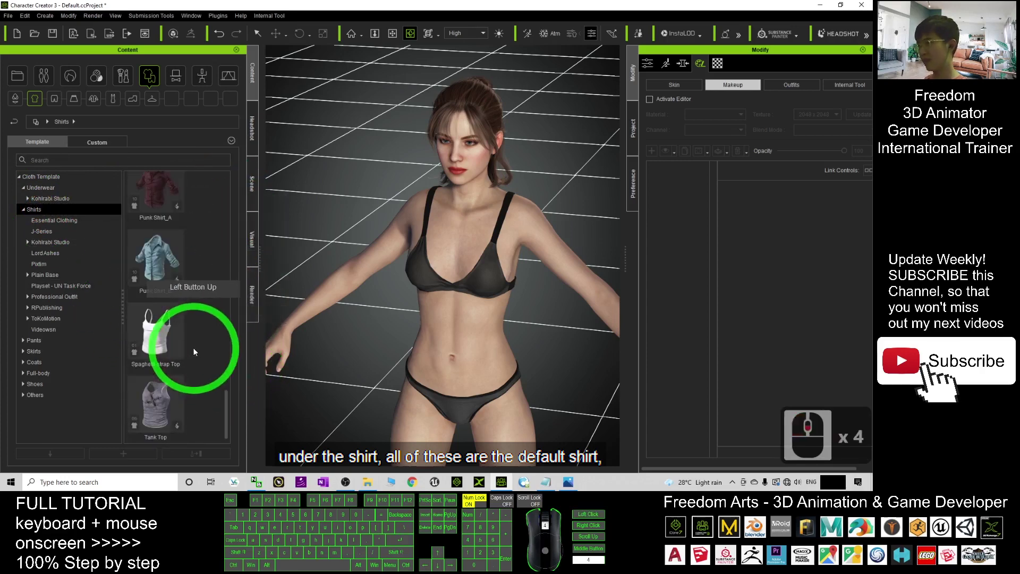
pyautogui.scroll(1, 187, 344)
pyautogui.scroll(-4, 235, 403)
pyautogui.moveTo(229, 355); pyautogui.dragTo(229, 186)
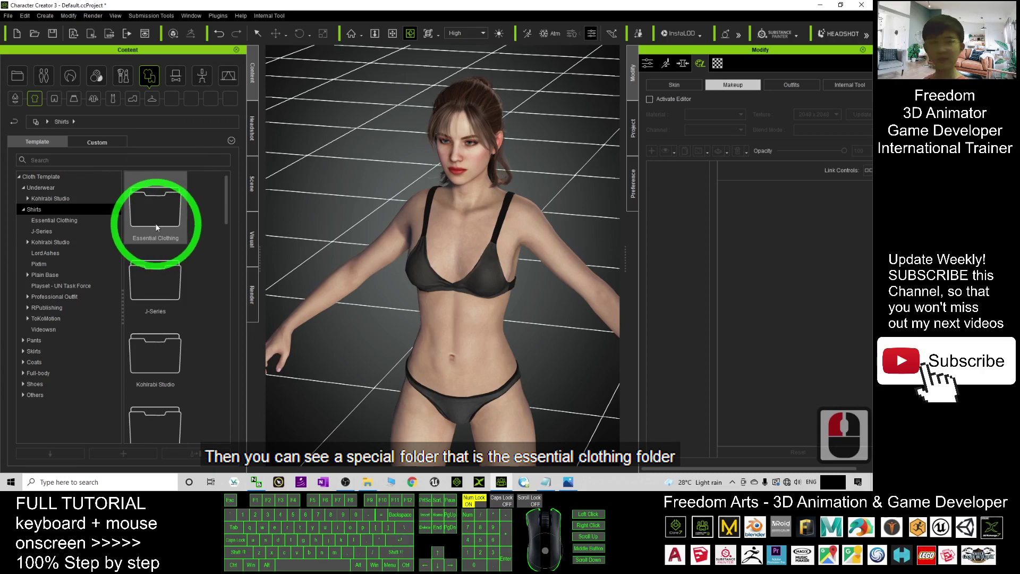
pyautogui.click(161, 214)
pyautogui.doubleClick(161, 214)
pyautogui.moveTo(226, 207); pyautogui.dragTo(226, 315)
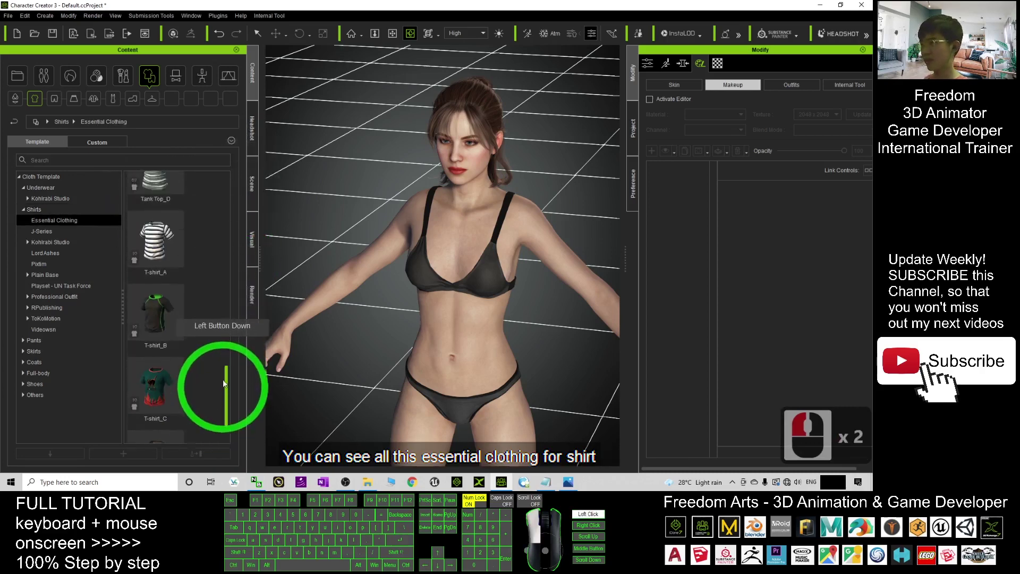
pyautogui.moveTo(227, 316); pyautogui.dragTo(231, 188)
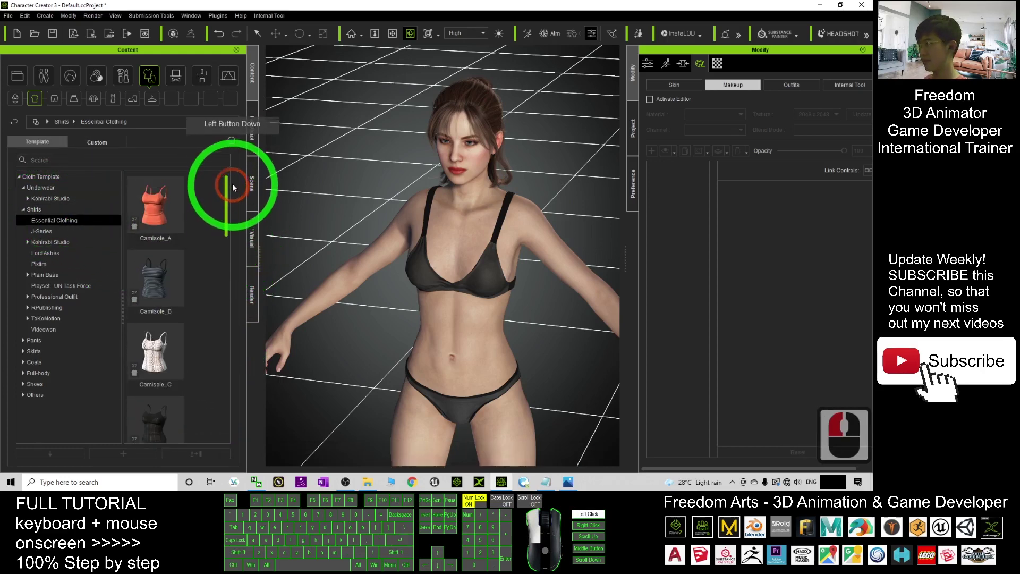
pyautogui.doubleClick(160, 201)
# Keep the camisole's cloth shape, confirm the fitting, and clear the license check errors
pyautogui.click(160, 201)
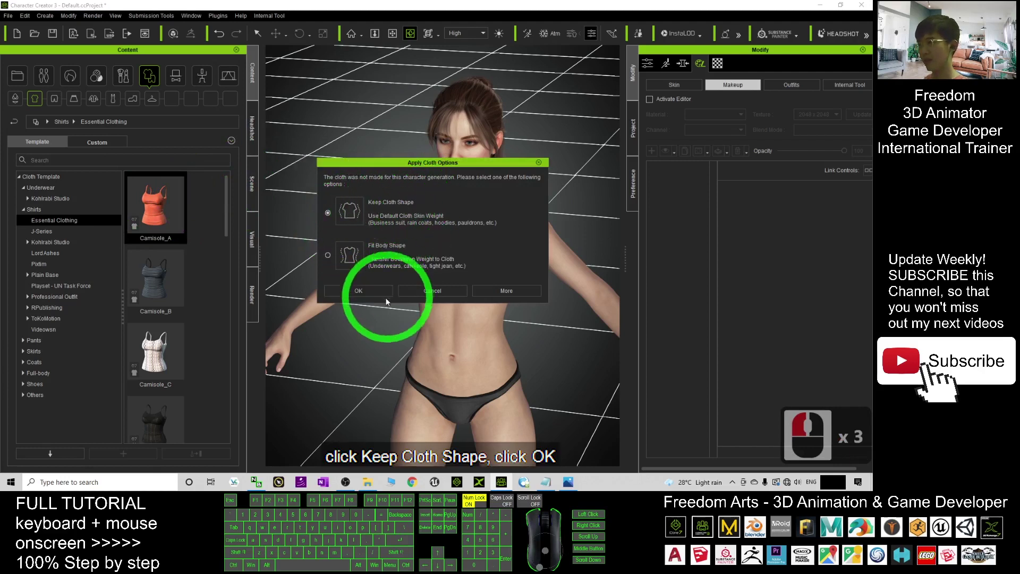
pyautogui.click(363, 291)
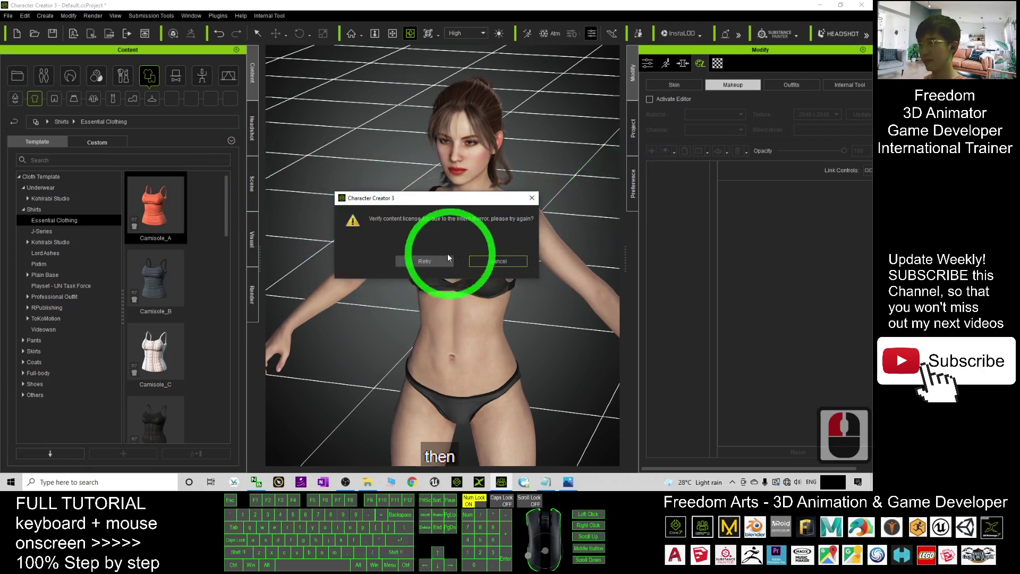
pyautogui.click(506, 262)
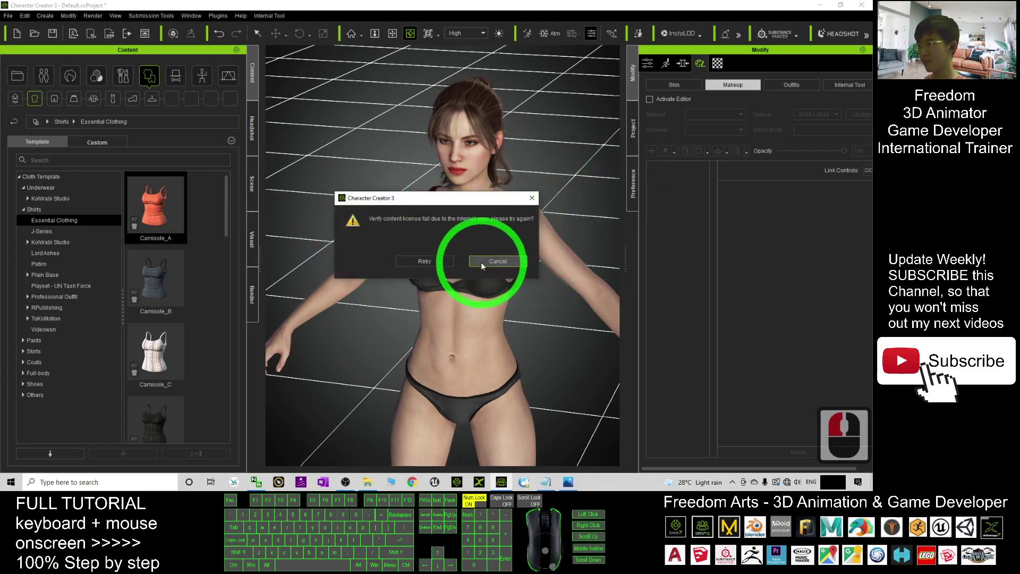
pyautogui.click(482, 262)
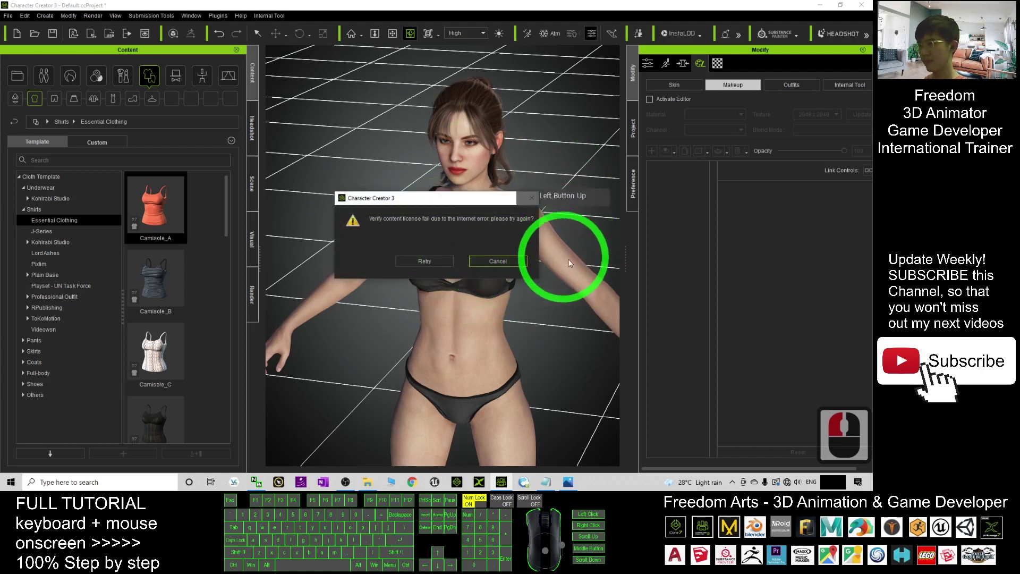
pyautogui.click(487, 262)
pyautogui.click(449, 264)
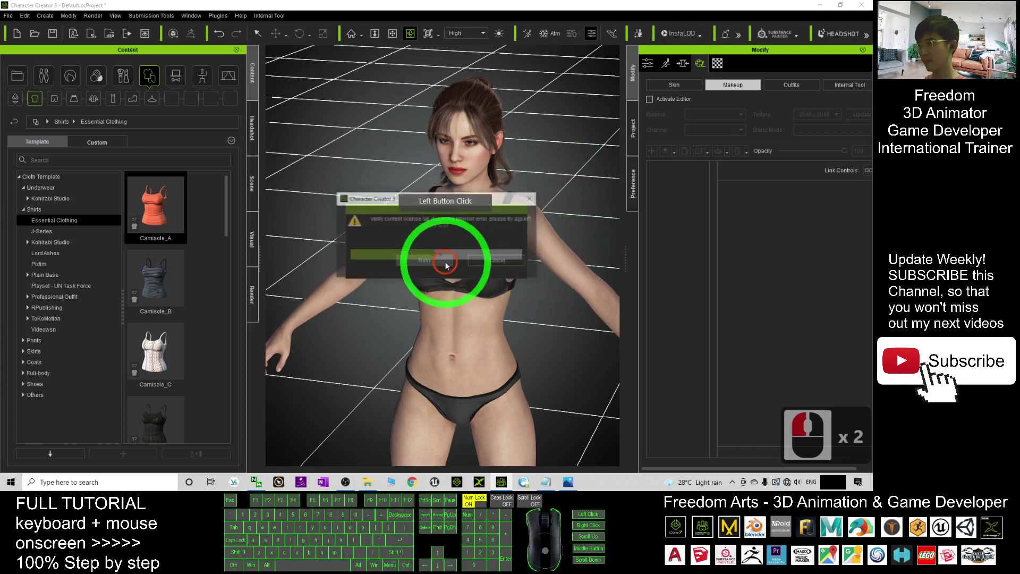
pyautogui.click(494, 263)
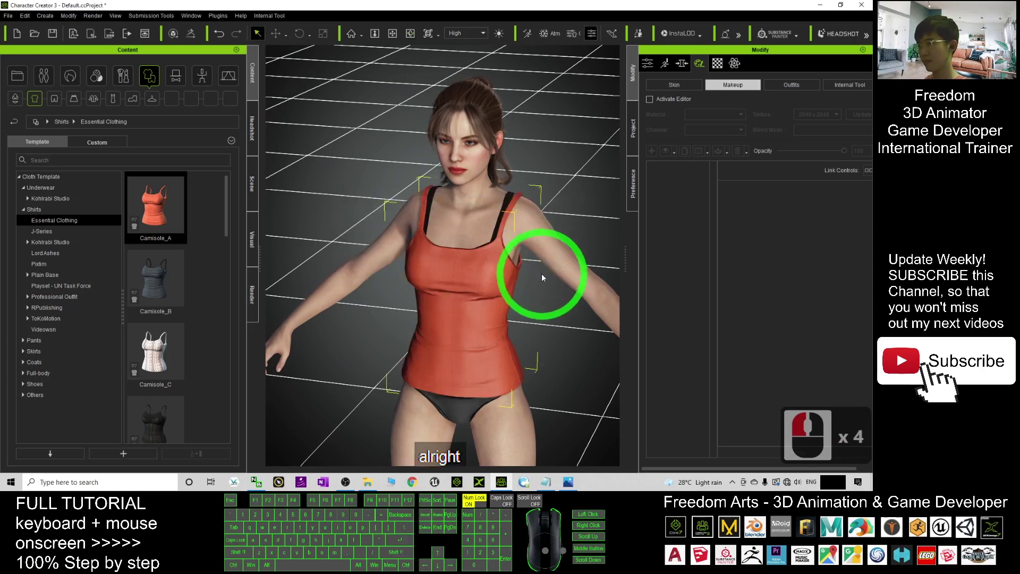
# Select the new camisole and orbit around the avatar to inspect its fit
pyautogui.click(554, 307)
pyautogui.moveTo(560, 319)
pyautogui.mouseDown()
pyautogui.moveTo(536, 336)
pyautogui.moveTo(789, 473)
pyautogui.mouseUp()
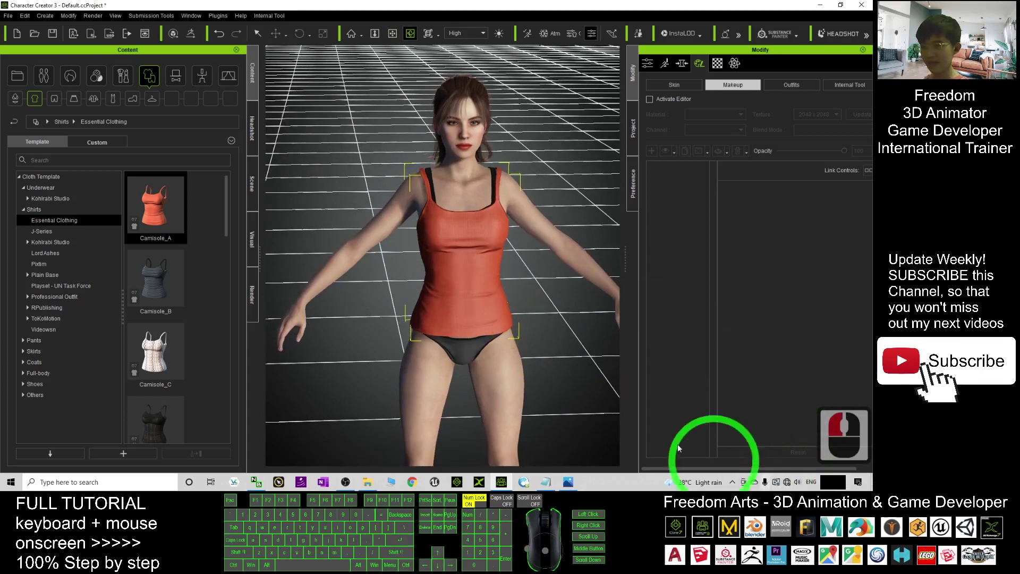
pyautogui.scroll(3, 511, 263)
pyautogui.moveTo(540, 262); pyautogui.dragTo(387, 219)
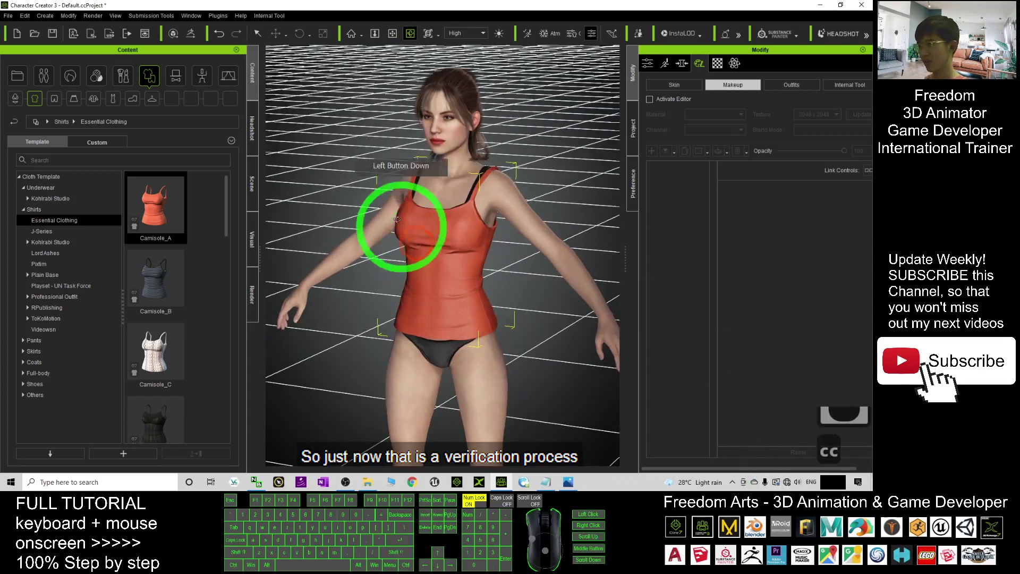
pyautogui.scroll(2, 444, 215)
pyautogui.scroll(2, 433, 228)
pyautogui.scroll(3, 371, 249)
pyautogui.moveTo(371, 250)
pyautogui.mouseDown()
pyautogui.moveTo(615, 239)
pyautogui.moveTo(467, 172)
pyautogui.mouseUp()
pyautogui.scroll(-6, 478, 228)
pyautogui.moveTo(558, 275); pyautogui.dragTo(353, 229)
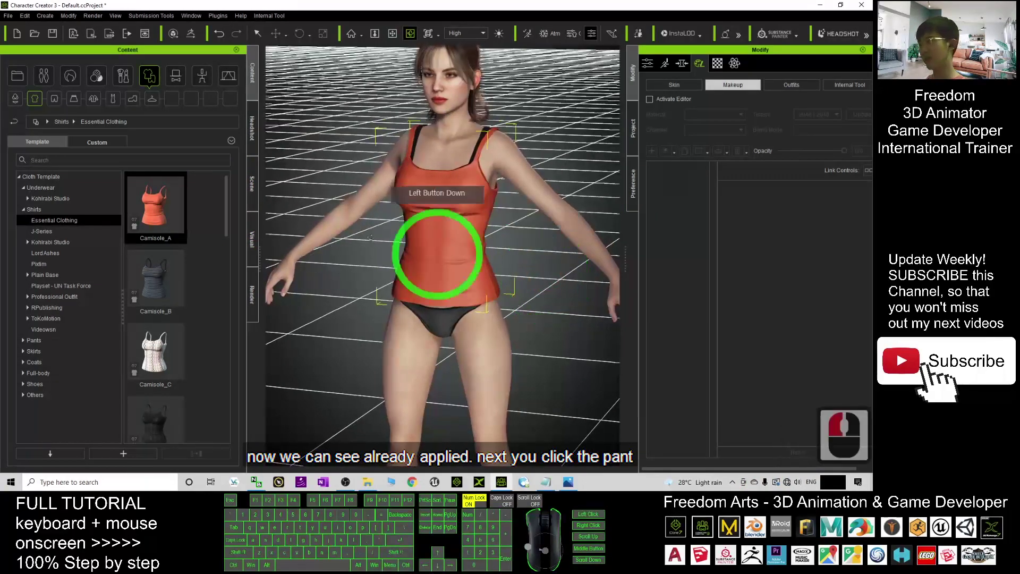
# Apply Low-rise Shorts_D from Pants > Essential Clothing and confirm the cloth options
pyautogui.click(54, 100)
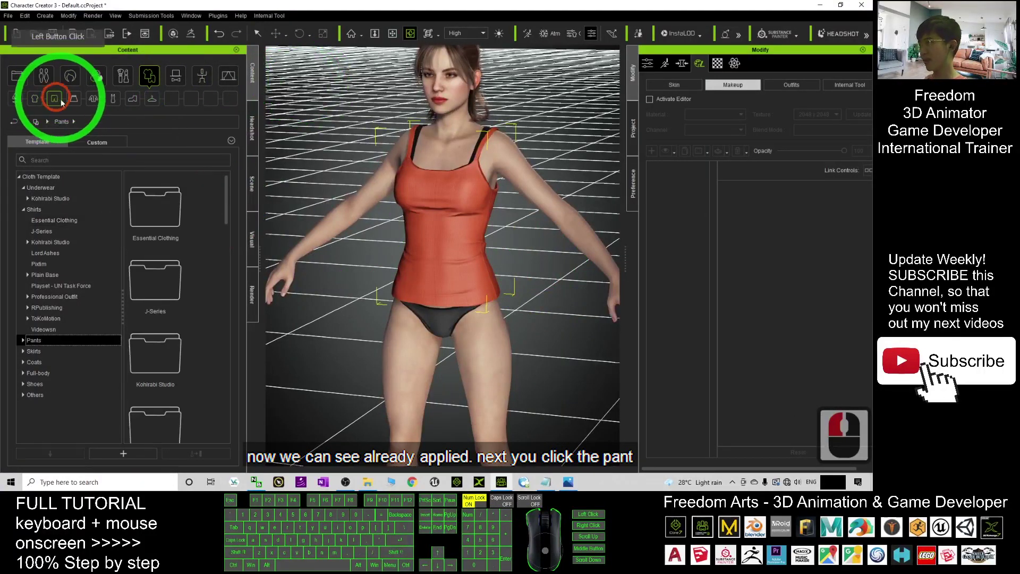
pyautogui.click(36, 341)
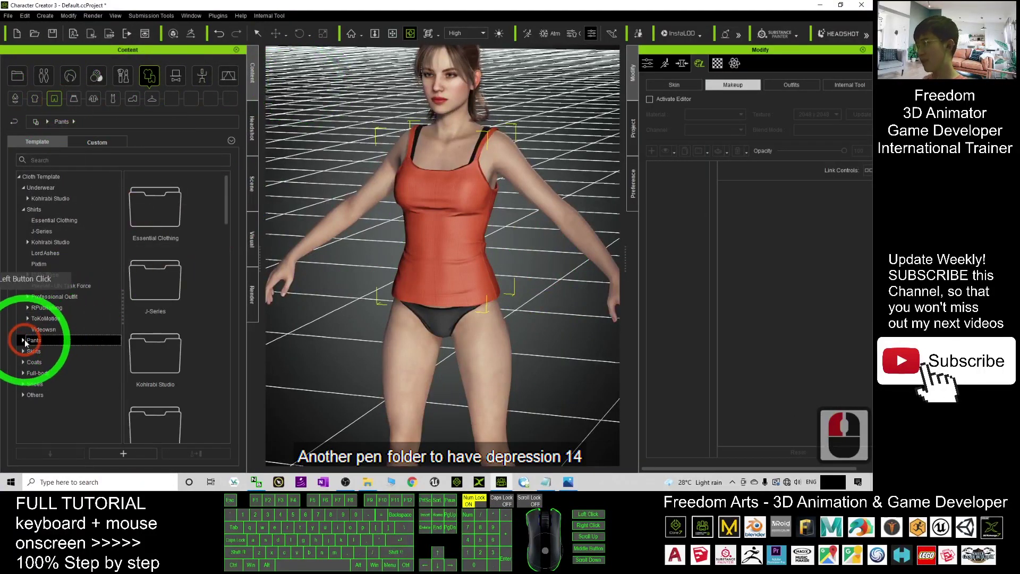
pyautogui.click(36, 342)
pyautogui.click(58, 354)
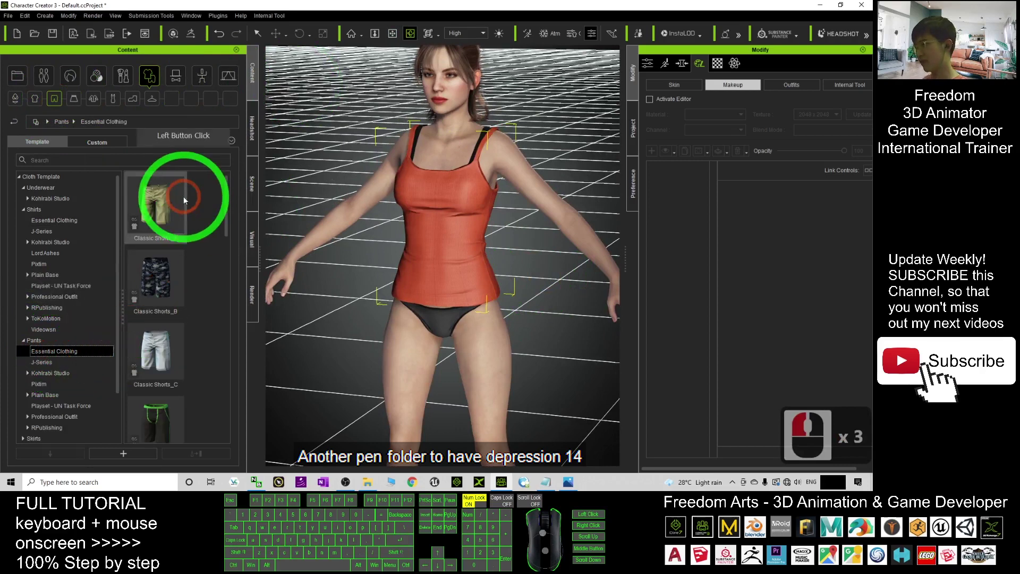
pyautogui.moveTo(228, 207)
pyautogui.mouseDown()
pyautogui.moveTo(219, 360)
pyautogui.moveTo(219, 346)
pyautogui.mouseUp()
pyautogui.doubleClick(155, 343)
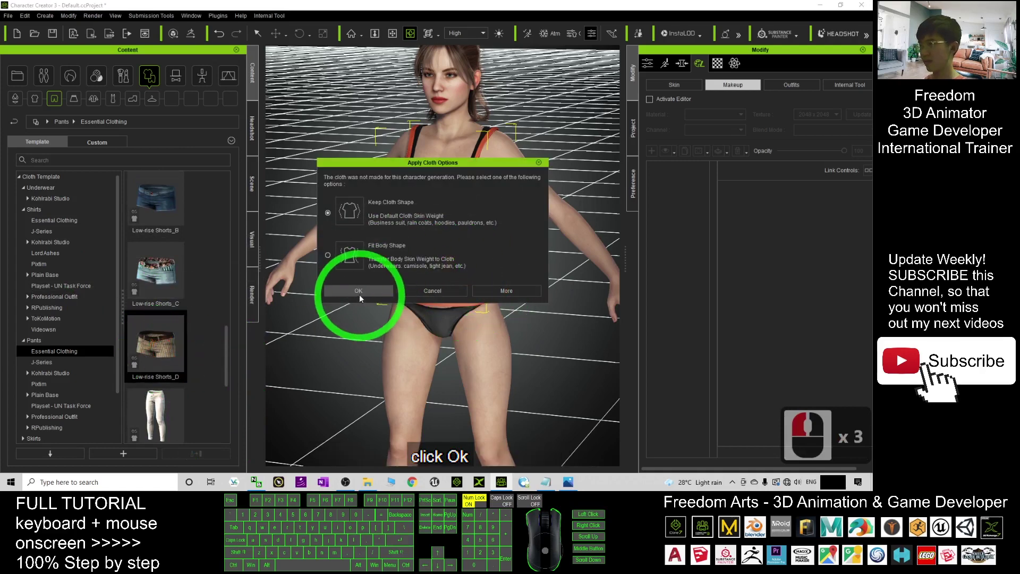
pyautogui.click(359, 291)
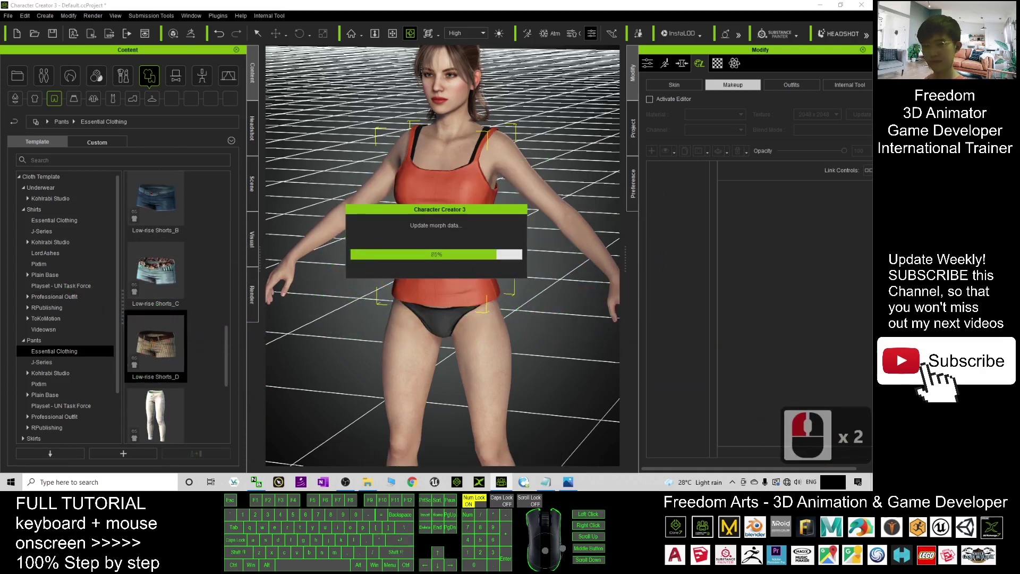
pyautogui.scroll(-4, 514, 318)
pyautogui.scroll(-11, 524, 356)
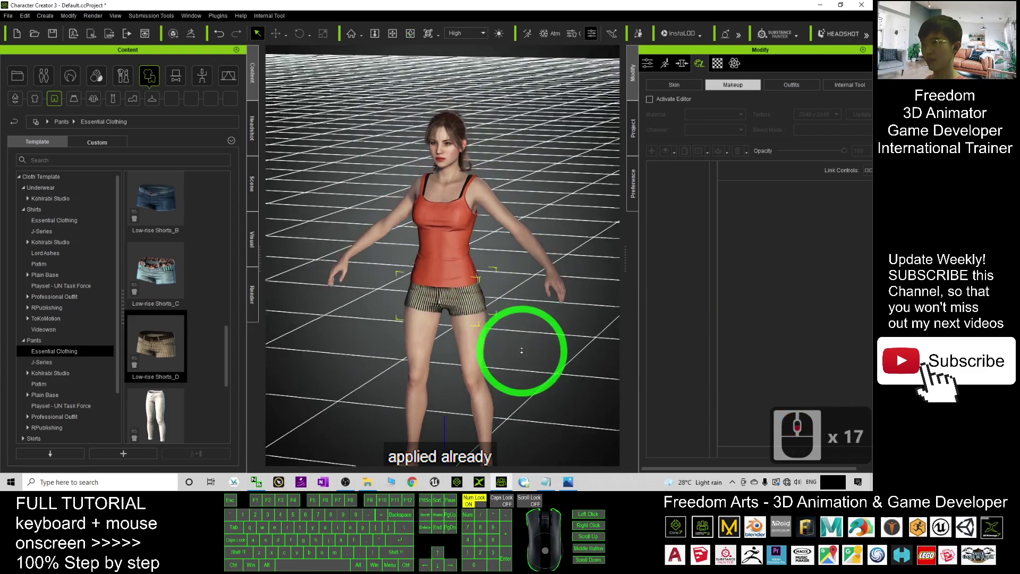
pyautogui.scroll(5, 524, 356)
# Orbit to view the shorts, then open the Essential Clothing skirts folder to browse
pyautogui.moveTo(422, 285); pyautogui.dragTo(507, 254)
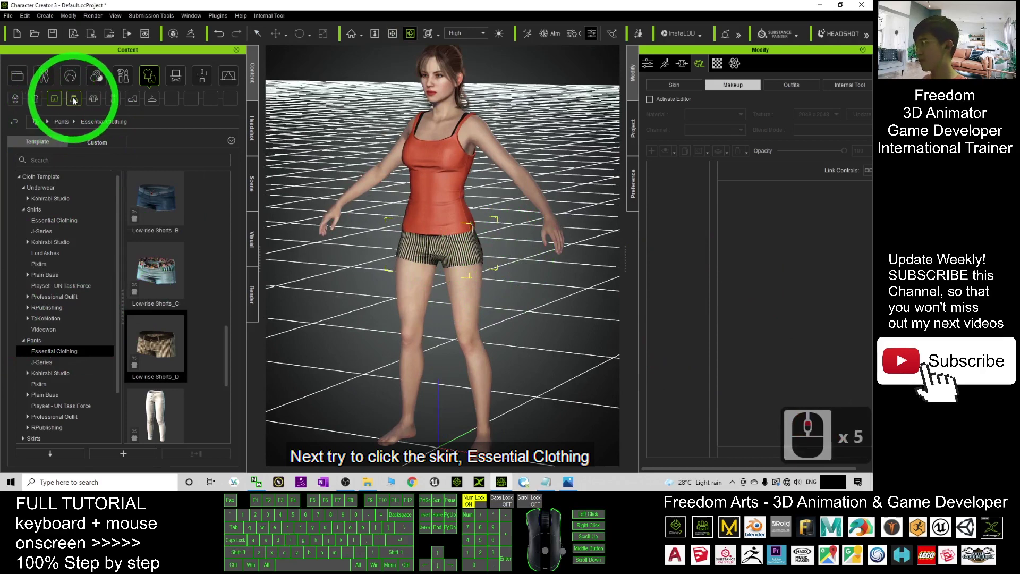
pyautogui.click(74, 99)
pyautogui.click(156, 210)
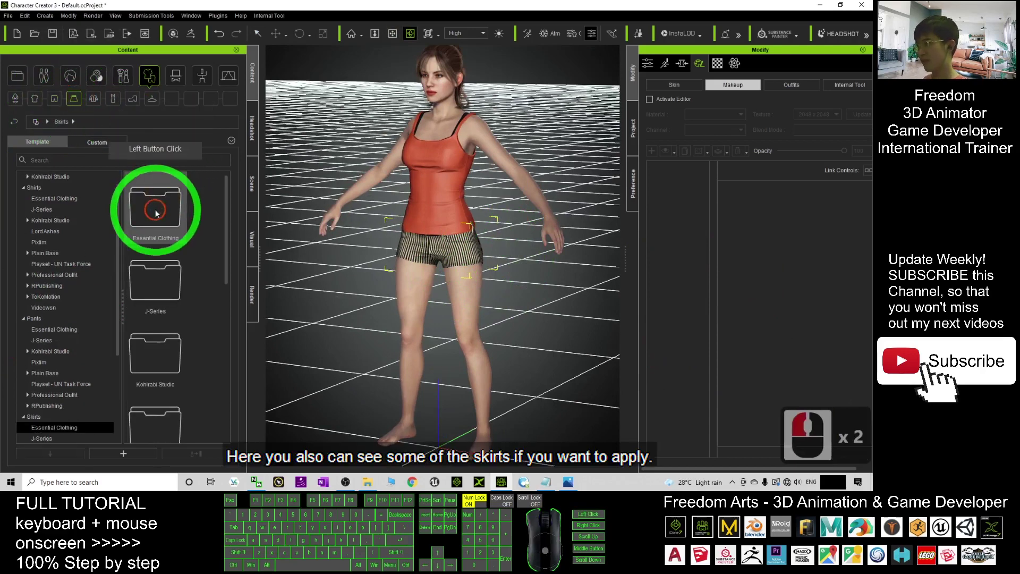
pyautogui.doubleClick(161, 209)
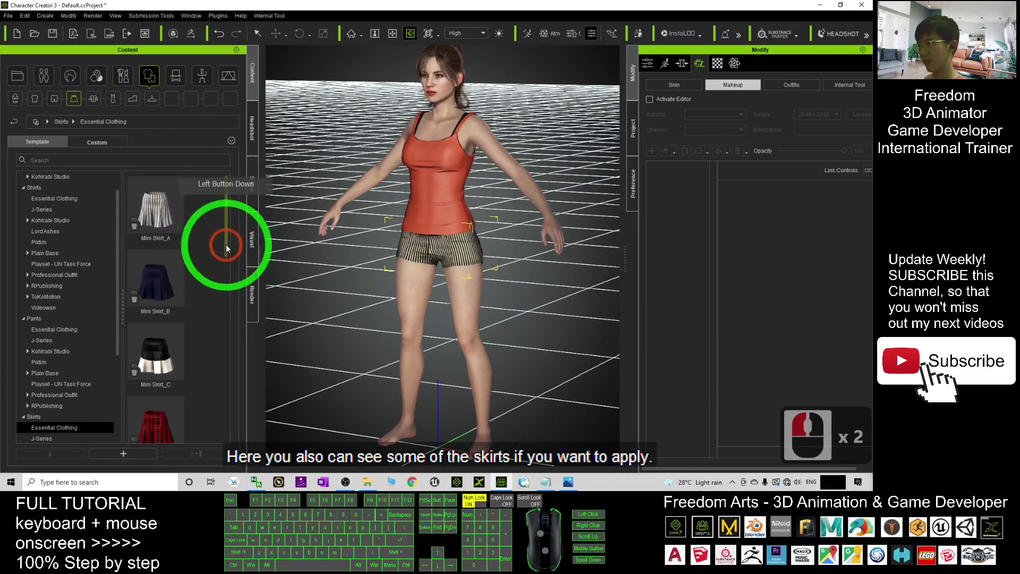
pyautogui.moveTo(226, 244)
pyautogui.mouseDown()
pyautogui.moveTo(223, 360)
pyautogui.moveTo(227, 240)
pyautogui.mouseUp()
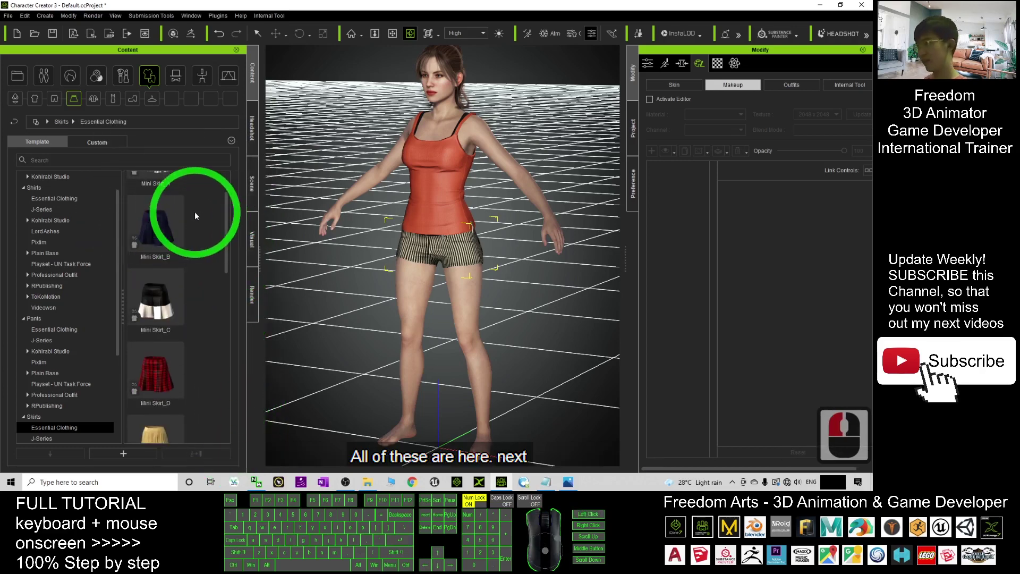
pyautogui.scroll(3, 196, 216)
# Apply Cardigan_A from Coats > Essential Clothing and confirm the cloth options
pyautogui.click(93, 100)
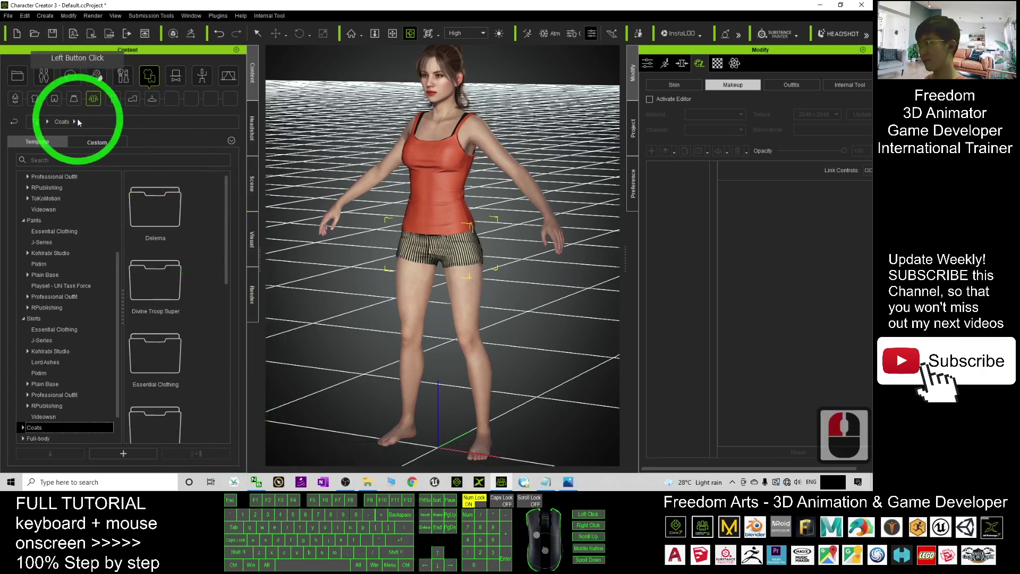
pyautogui.doubleClick(158, 352)
pyautogui.moveTo(226, 206)
pyautogui.mouseDown()
pyautogui.moveTo(232, 424)
pyautogui.moveTo(242, 392)
pyautogui.moveTo(235, 295)
pyautogui.mouseUp()
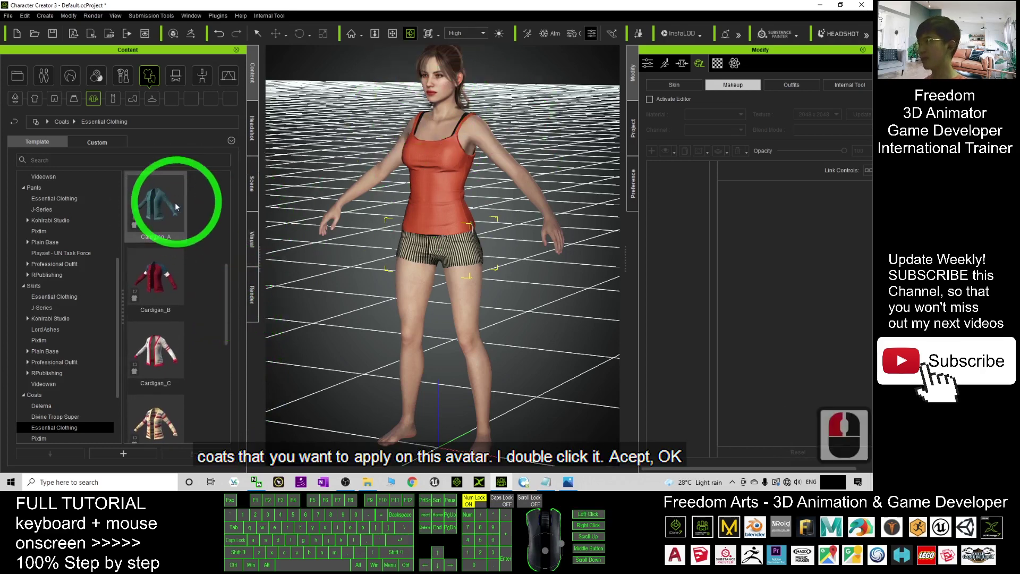
pyautogui.doubleClick(159, 199)
pyautogui.click(361, 287)
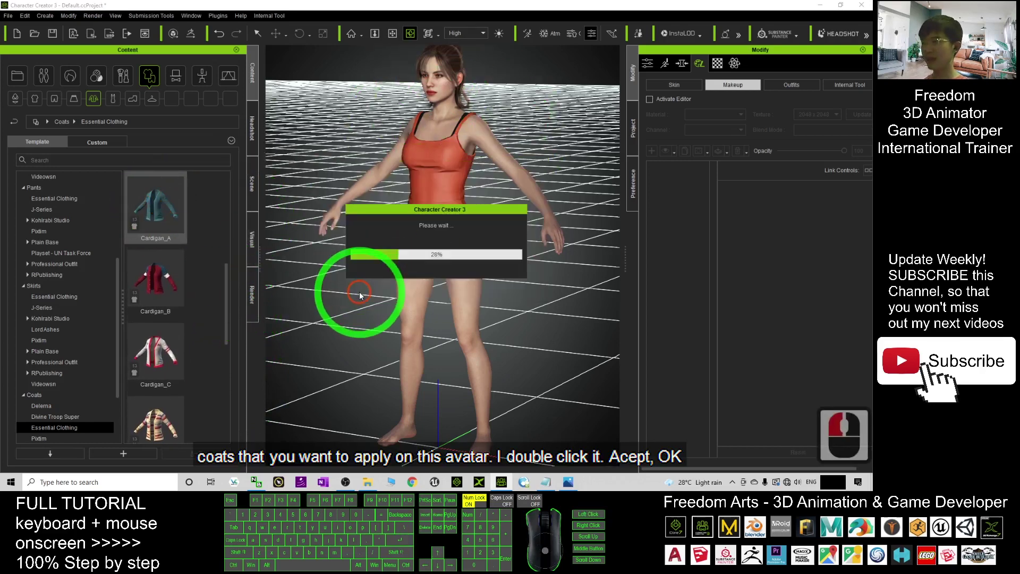
# Dismiss the license errors and orbit to frame the whole cardigan-clad avatar
pyautogui.click(440, 261)
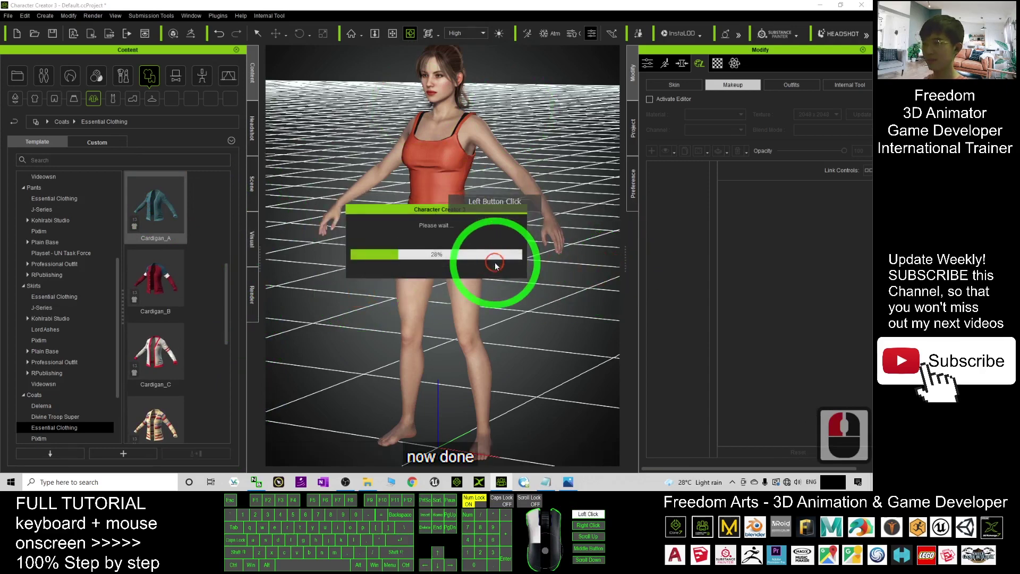
pyautogui.click(496, 265)
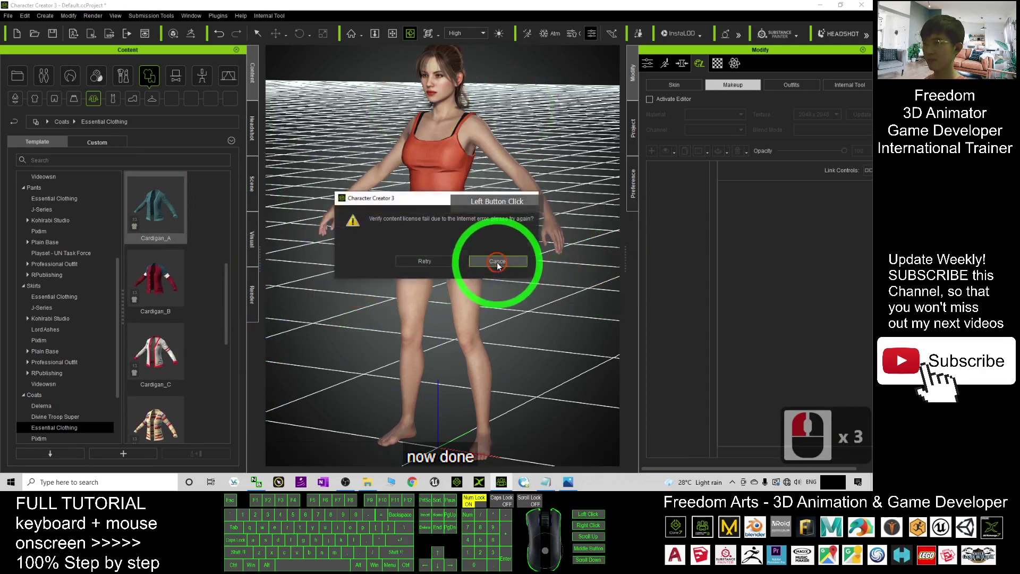
pyautogui.click(496, 263)
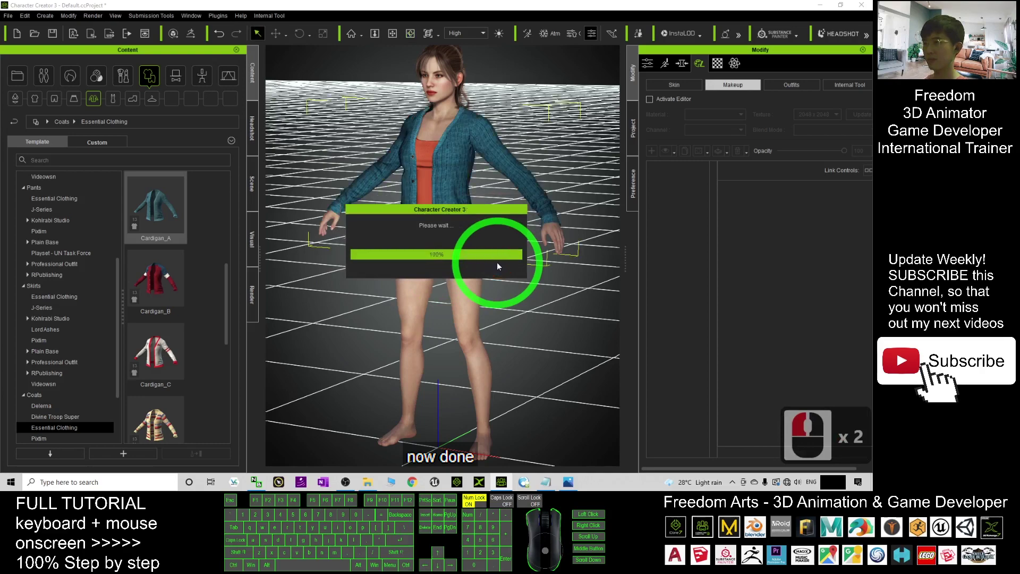
pyautogui.scroll(5, 405, 229)
pyautogui.moveTo(370, 274)
pyautogui.mouseDown()
pyautogui.moveTo(661, 289)
pyautogui.moveTo(422, 285)
pyautogui.moveTo(597, 285)
pyautogui.moveTo(444, 273)
pyautogui.moveTo(514, 241)
pyautogui.mouseUp()
pyautogui.scroll(6, 410, 221)
pyautogui.scroll(2, 391, 245)
pyautogui.scroll(-2, 392, 243)
pyautogui.scroll(-3, 470, 280)
pyautogui.moveTo(364, 229); pyautogui.dragTo(421, 228)
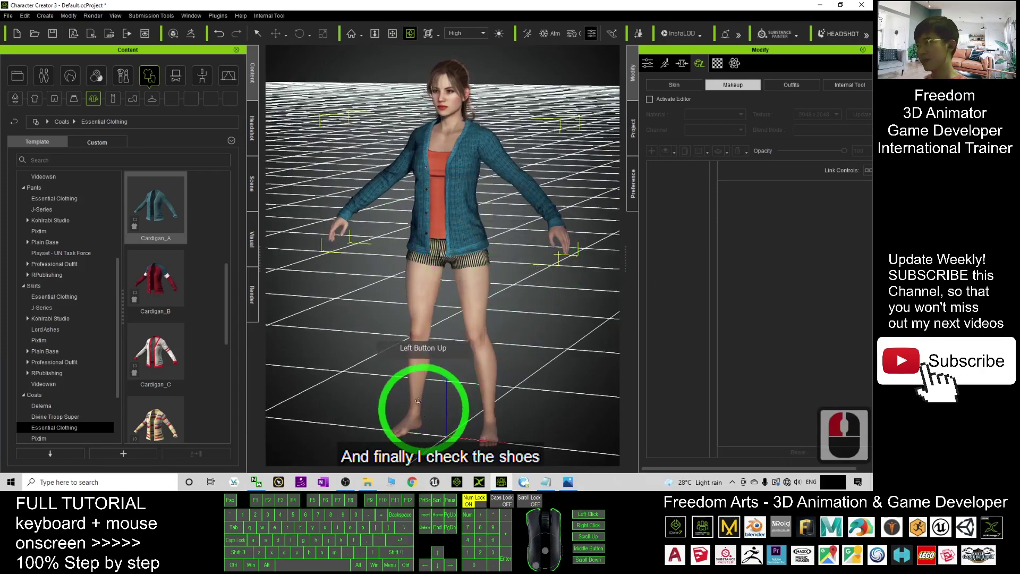
# Apply Low-heeled sandals_D from Shoes > Essential Clothing and confirm the cloth options
pyautogui.click(113, 98)
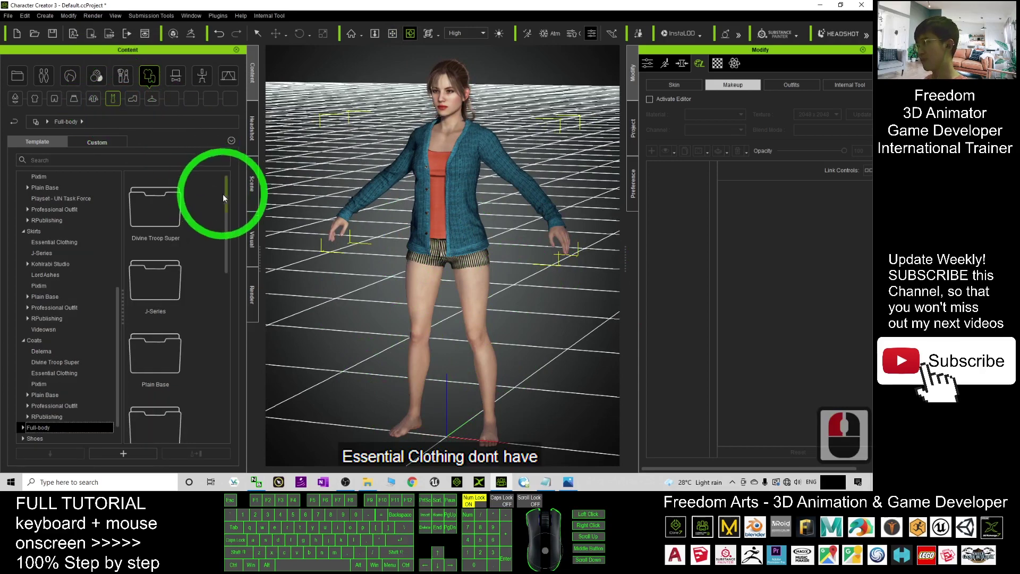
pyautogui.moveTo(224, 195); pyautogui.dragTo(240, 198)
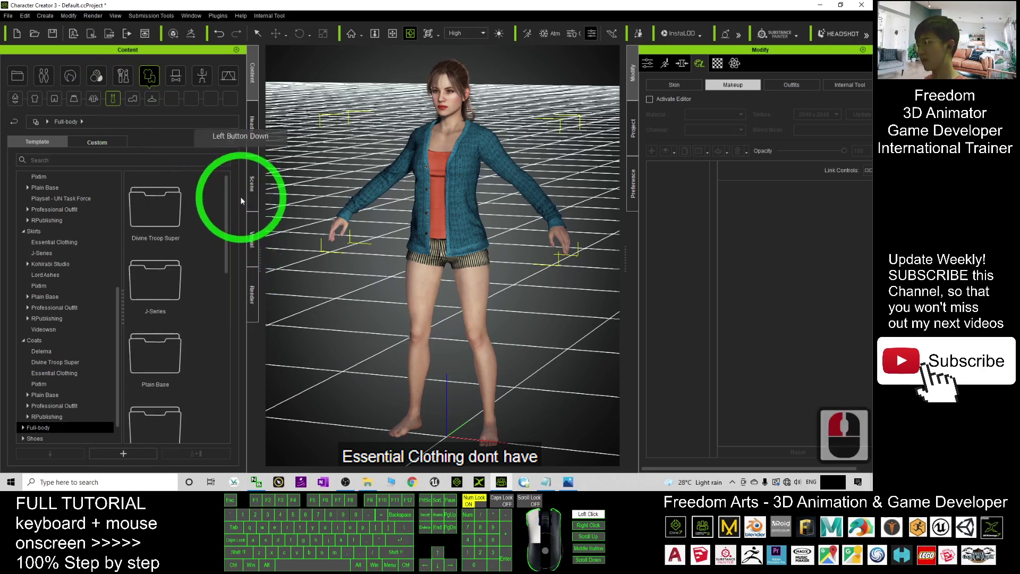
pyautogui.click(132, 99)
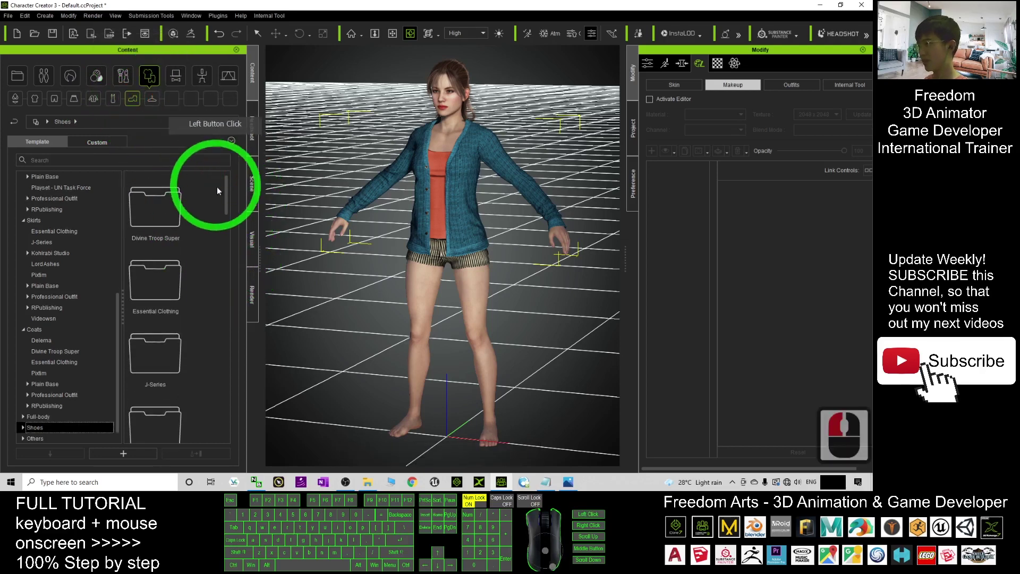
pyautogui.doubleClick(161, 283)
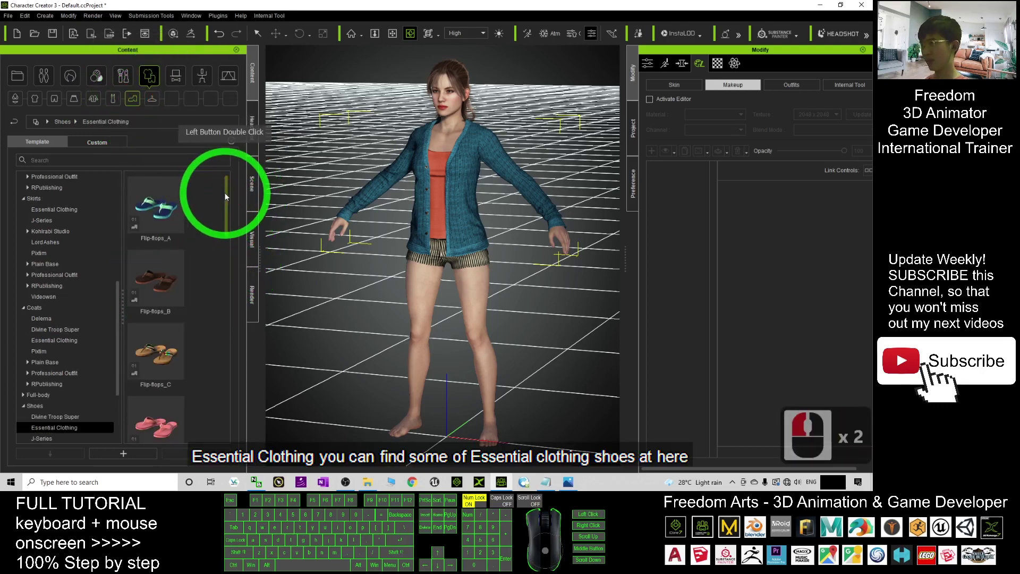
pyautogui.moveTo(226, 196); pyautogui.dragTo(223, 414)
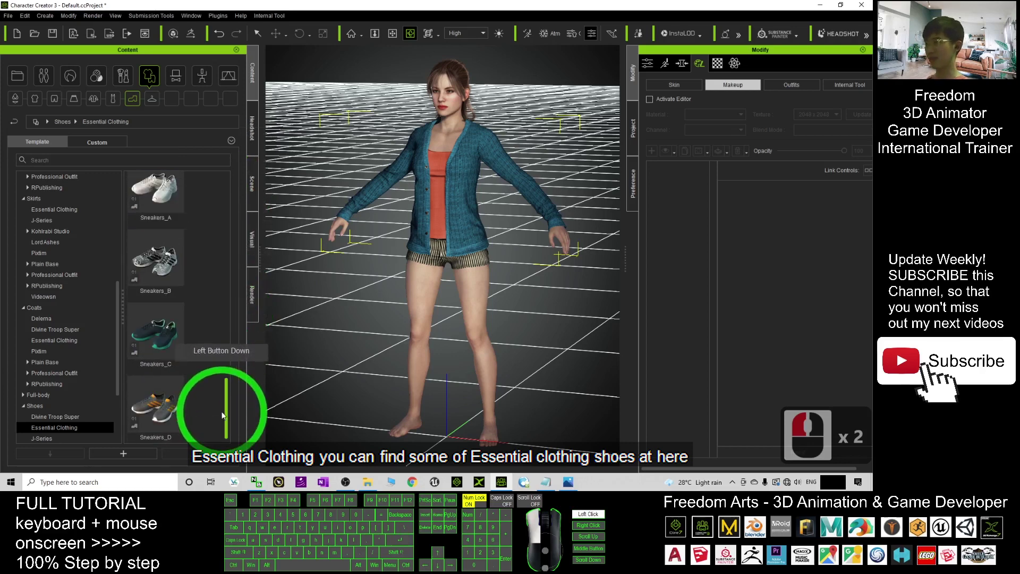
pyautogui.moveTo(223, 417); pyautogui.dragTo(244, 203)
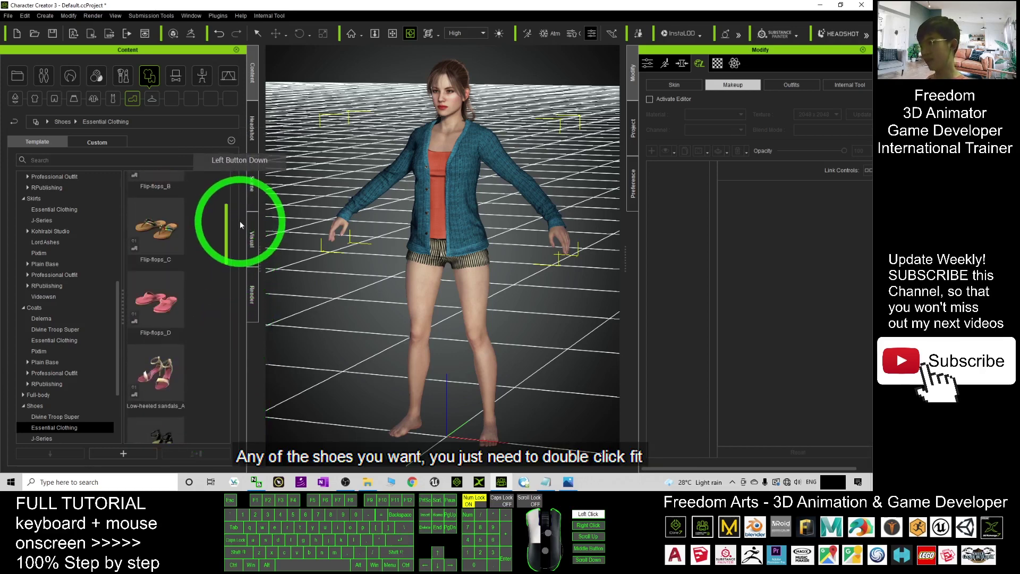
pyautogui.moveTo(245, 202); pyautogui.dragTo(241, 288)
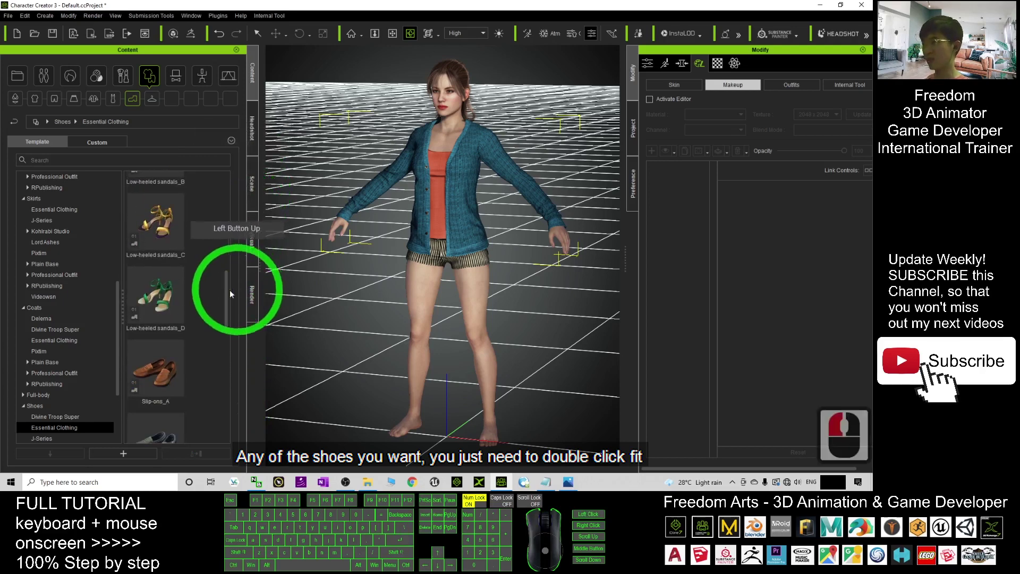
pyautogui.doubleClick(162, 278)
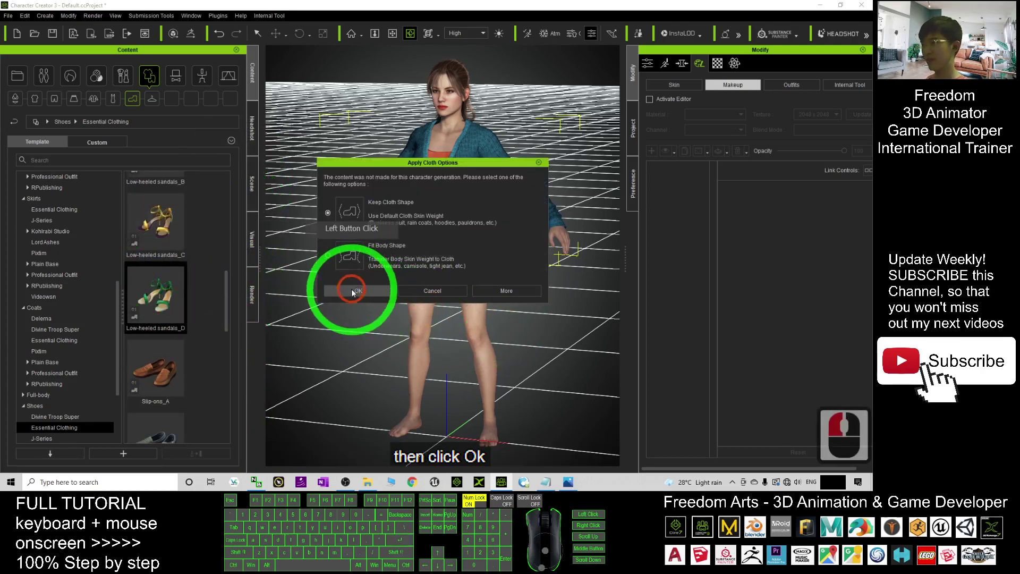
pyautogui.click(360, 289)
# Dismiss the recurring license errors and orbit around the avatar to view the sandals
pyautogui.click(504, 294)
pyautogui.click(487, 269)
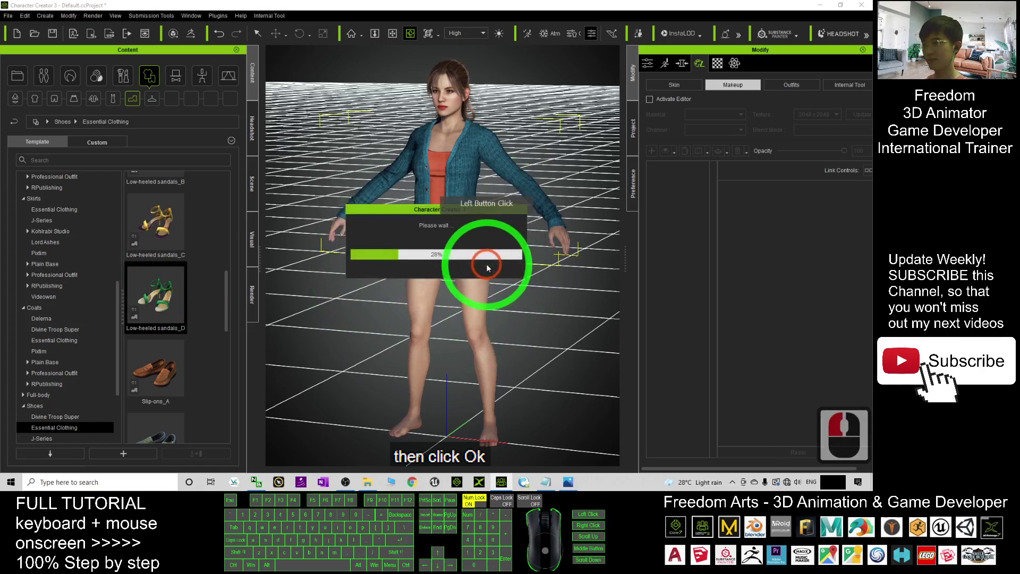
pyautogui.click(488, 268)
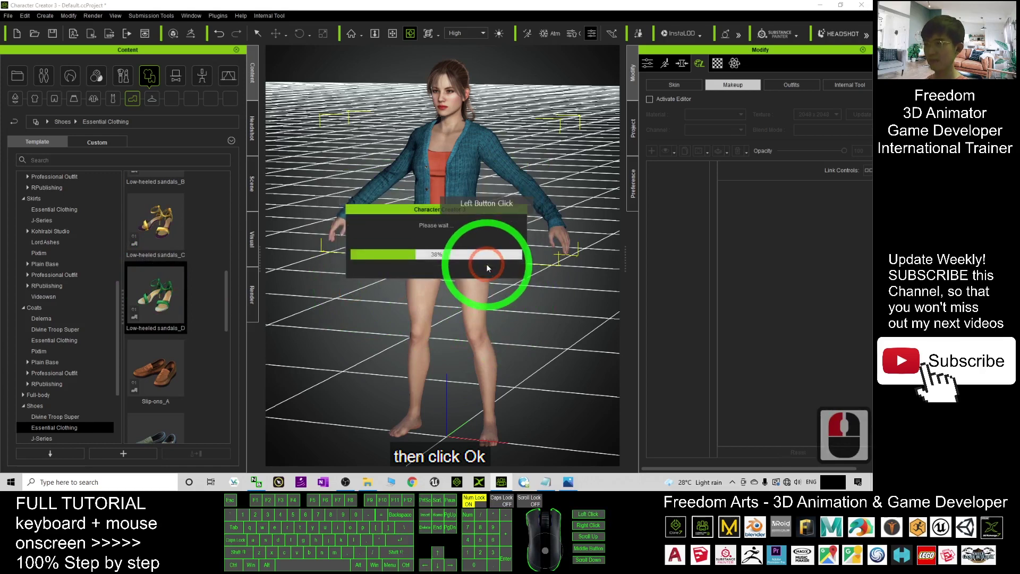
pyautogui.click(487, 262)
pyautogui.click(486, 260)
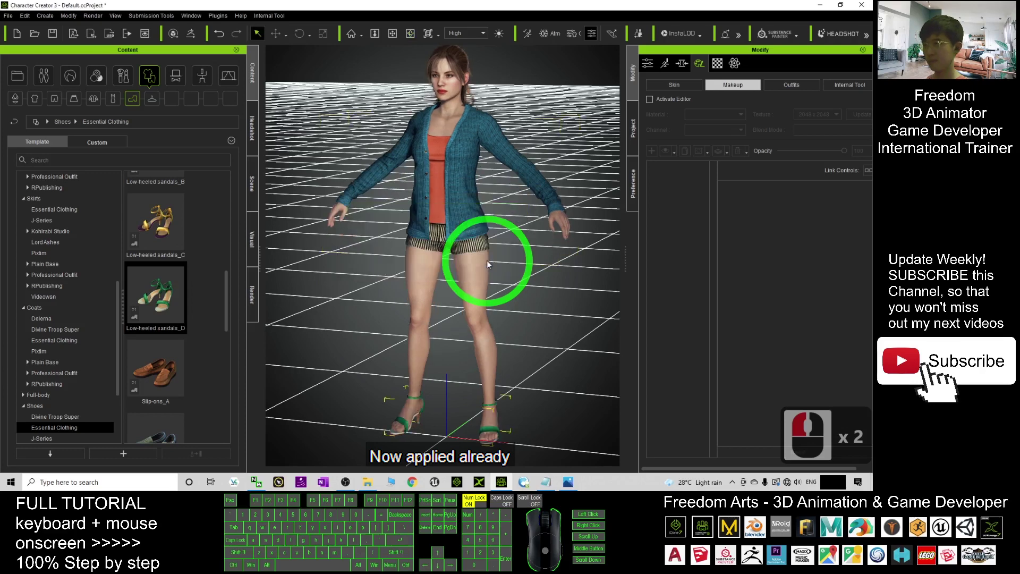
pyautogui.moveTo(488, 264)
pyautogui.mouseDown()
pyautogui.moveTo(412, 288)
pyautogui.moveTo(438, 289)
pyautogui.mouseUp()
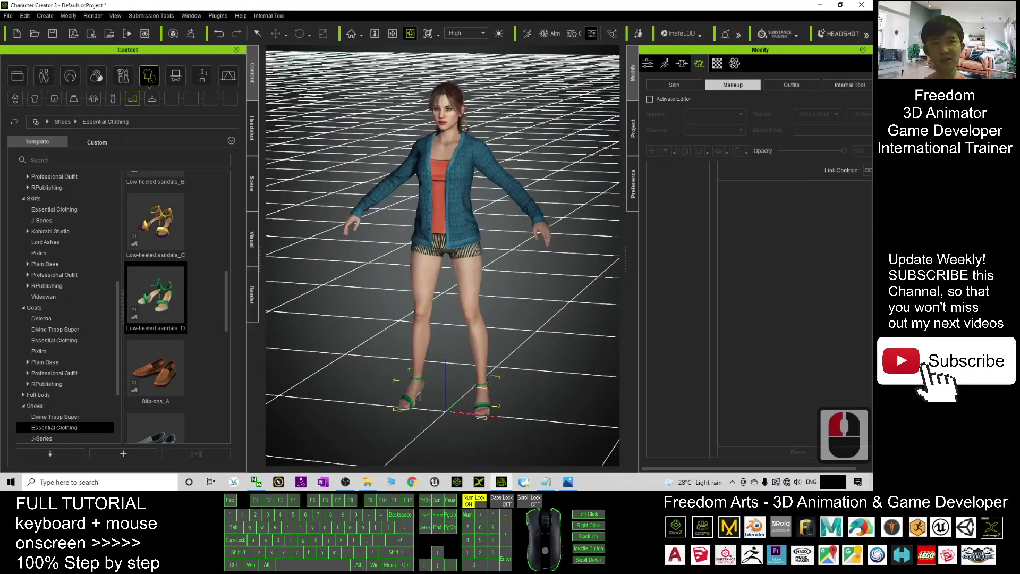
# Move the notes window left and highlight the 'How to add clothes to 3D Avatar' line
pyautogui.click(545, 482)
pyautogui.moveTo(816, 50); pyautogui.dragTo(642, 52)
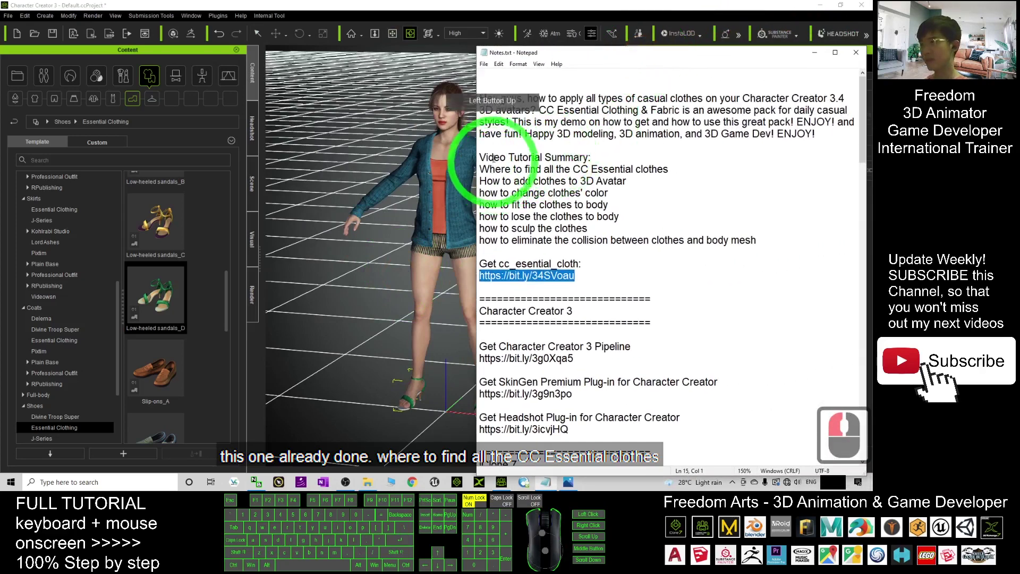
pyautogui.moveTo(480, 170); pyautogui.dragTo(675, 169)
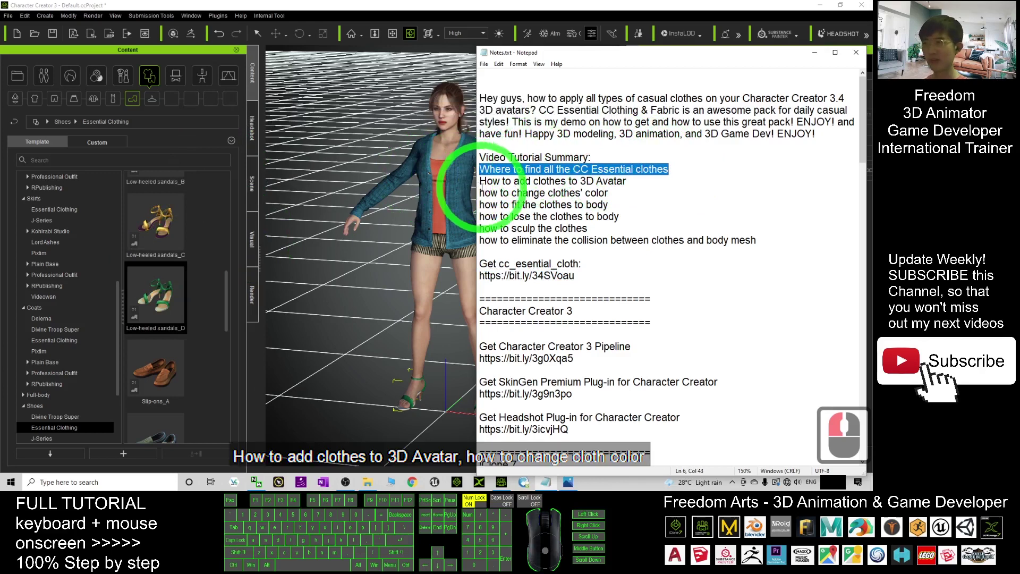
pyautogui.moveTo(480, 181); pyautogui.dragTo(615, 184)
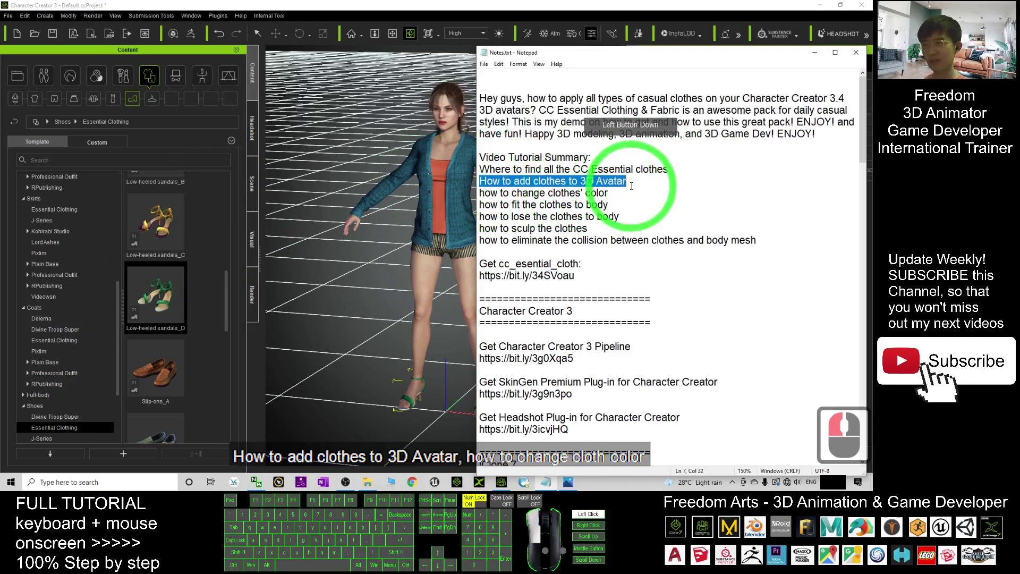
pyautogui.moveTo(632, 185); pyautogui.dragTo(632, 186)
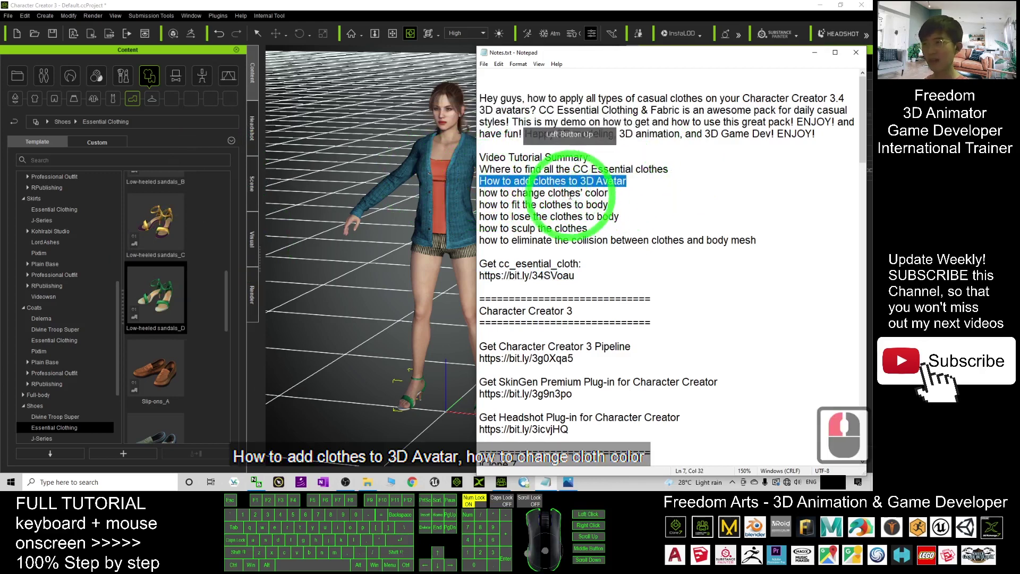
pyautogui.click(615, 34)
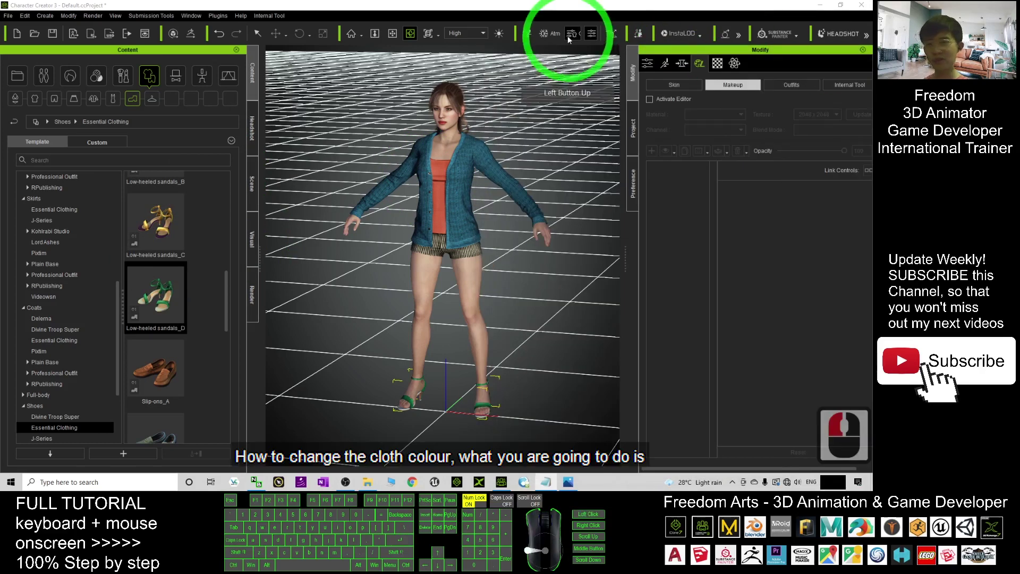
pyautogui.scroll(6, 502, 136)
pyautogui.scroll(6, 470, 218)
pyautogui.scroll(5, 515, 217)
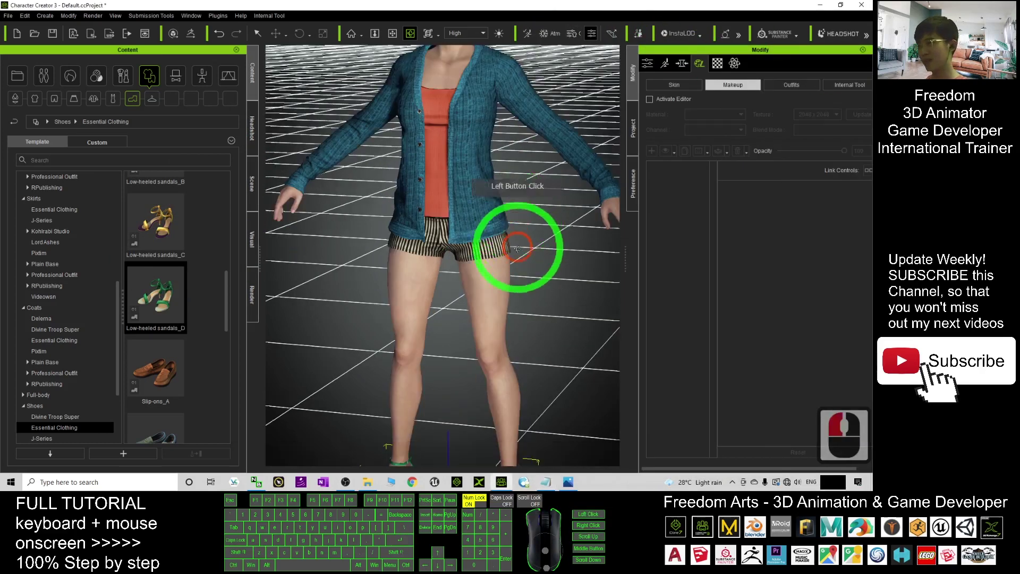
# Select the camisole under the cardigan and show its Material settings in the Modify panel
pyautogui.click(453, 202)
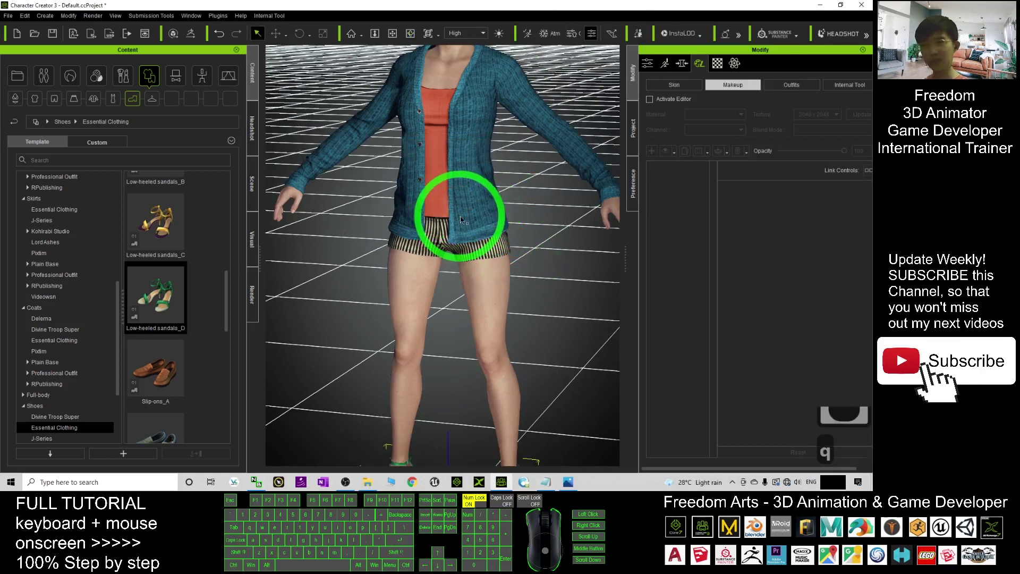
pyautogui.doubleClick(430, 180)
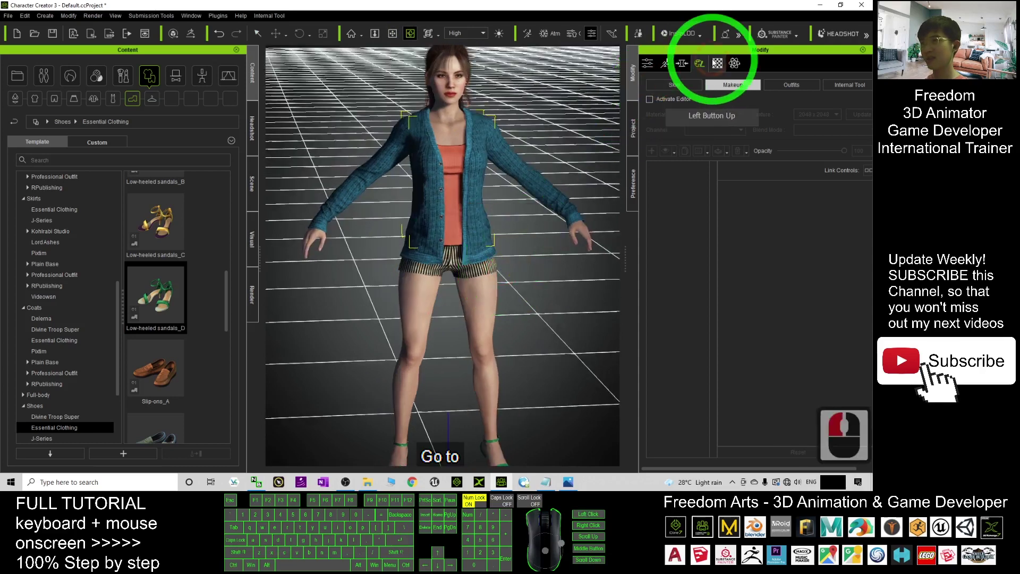
pyautogui.click(700, 63)
pyautogui.click(640, 68)
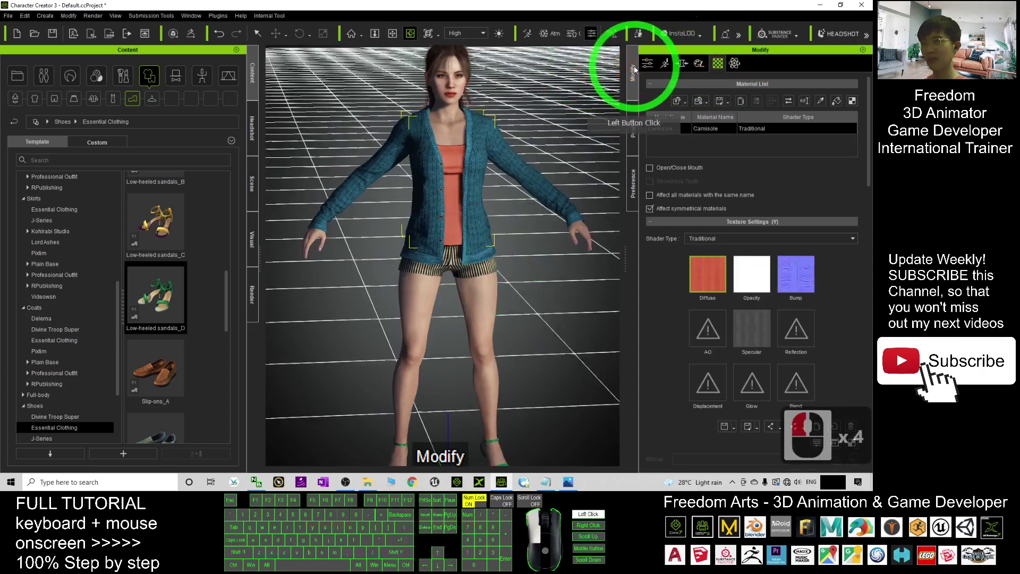
pyautogui.doubleClick(706, 63)
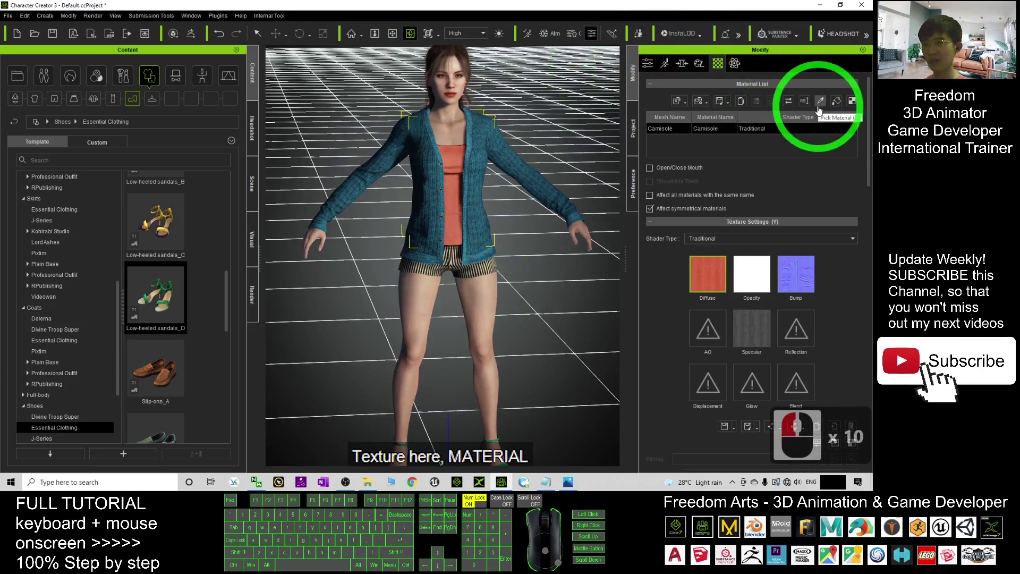
# Recolour the camisole's diffuse texture lime green in Adjust Color, resetting a brightness test before shifting hue
pyautogui.rightClick(710, 272)
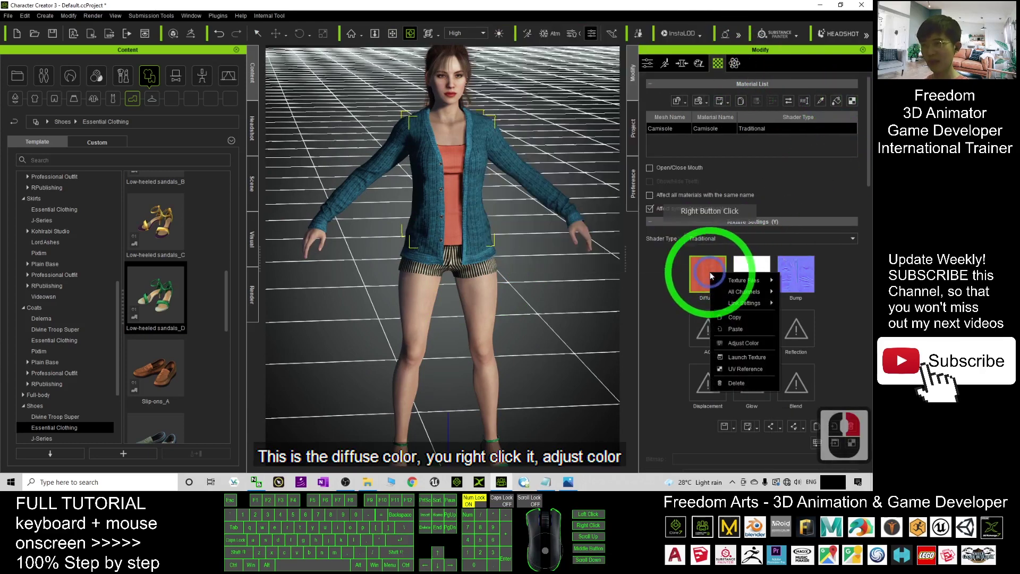
pyautogui.click(743, 343)
pyautogui.moveTo(447, 79); pyautogui.dragTo(678, 81)
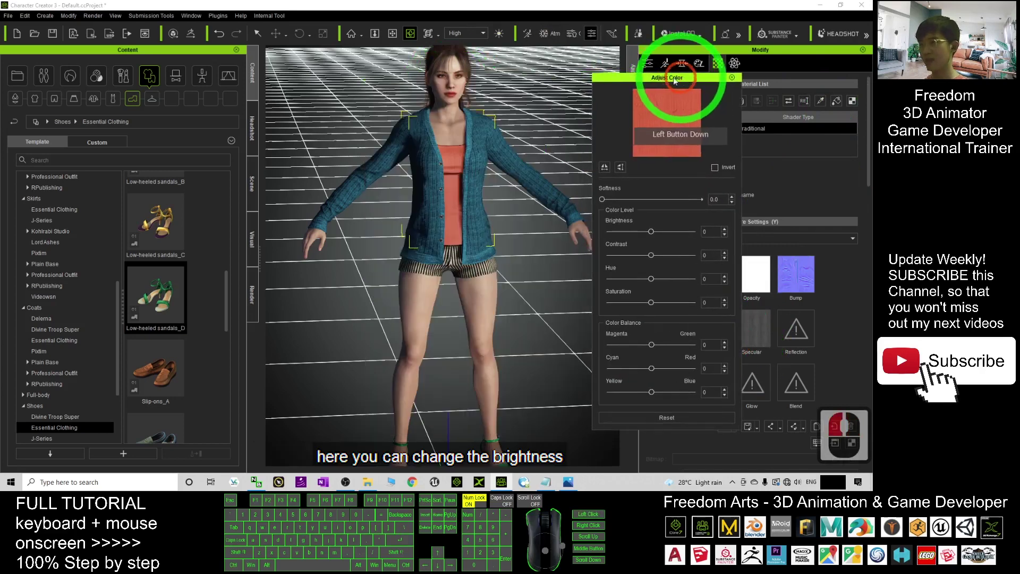
pyautogui.scroll(8, 474, 176)
pyautogui.click(675, 252)
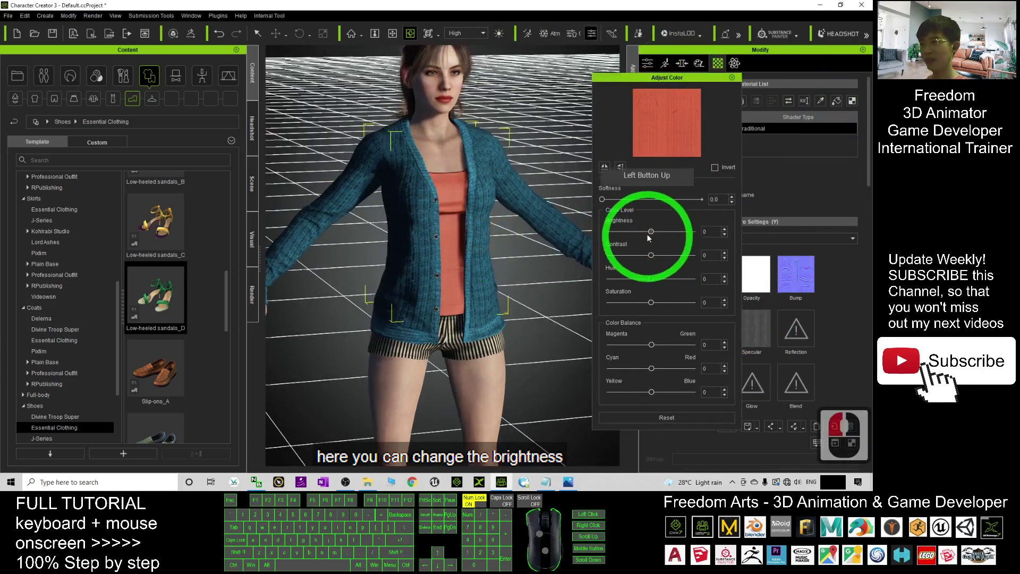
pyautogui.moveTo(651, 232)
pyautogui.mouseDown()
pyautogui.moveTo(610, 232)
pyautogui.moveTo(679, 221)
pyautogui.mouseUp()
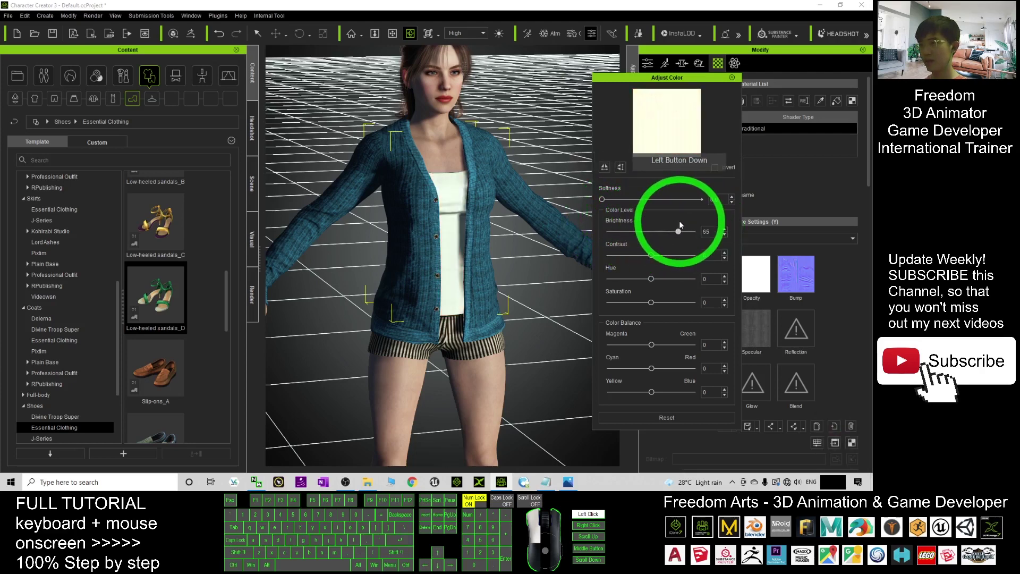
pyautogui.click(679, 425)
pyautogui.moveTo(652, 278)
pyautogui.mouseDown()
pyautogui.moveTo(604, 277)
pyautogui.moveTo(674, 280)
pyautogui.moveTo(665, 280)
pyautogui.mouseUp()
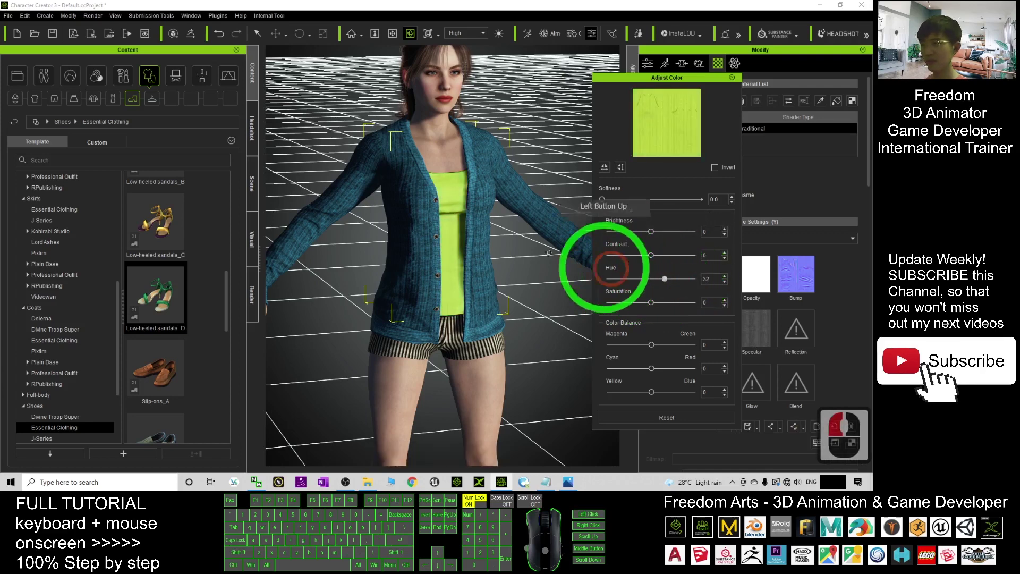
# Shift the cardigan's hue to 100, turning it from blue to reddish brown
pyautogui.doubleClick(485, 185)
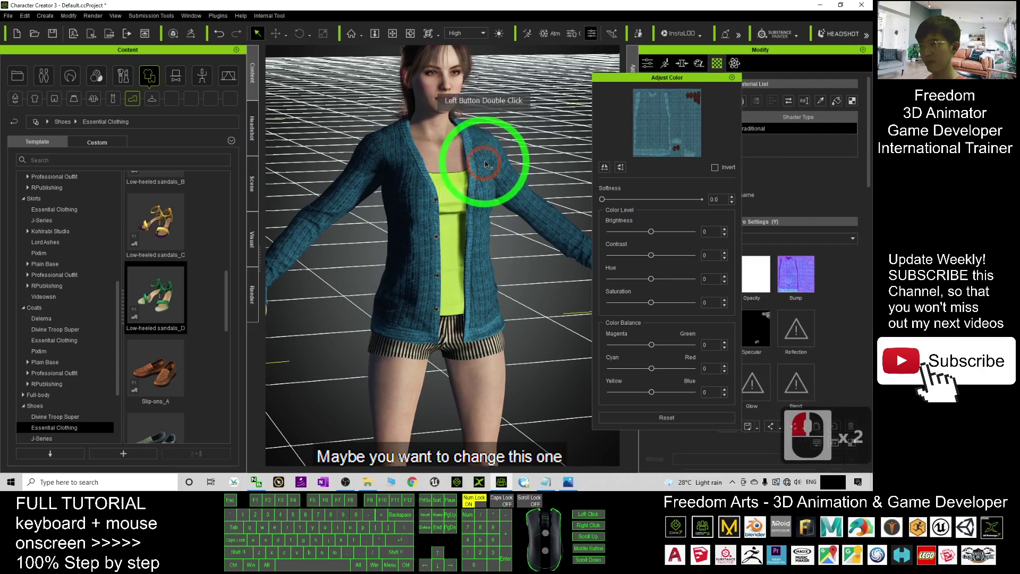
pyautogui.moveTo(651, 280)
pyautogui.mouseDown()
pyautogui.moveTo(573, 272)
pyautogui.moveTo(711, 281)
pyautogui.mouseUp()
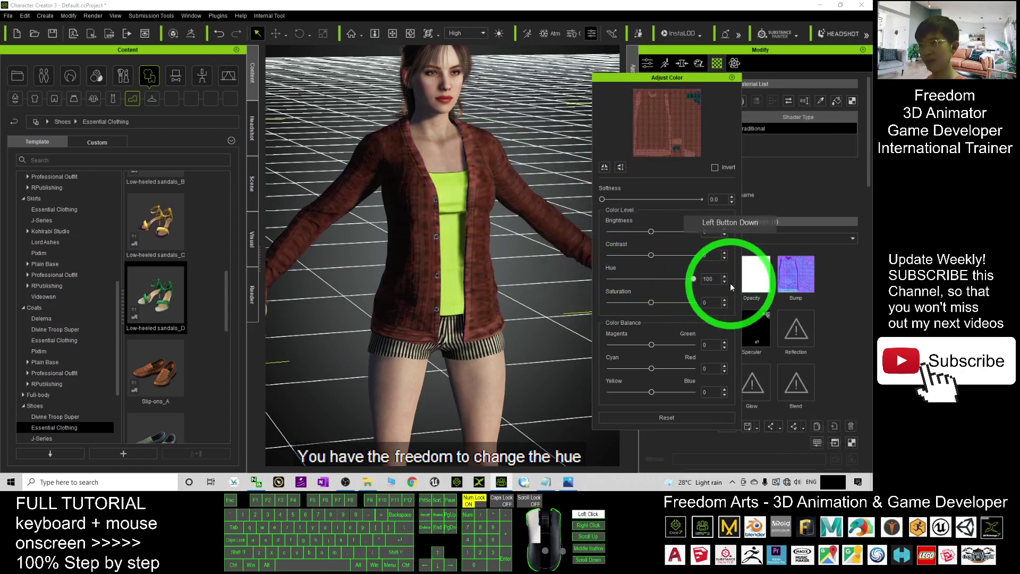
pyautogui.press('x')
pyautogui.press('c')
pyautogui.moveTo(388, 228)
pyautogui.mouseDown()
pyautogui.moveTo(535, 284)
pyautogui.moveTo(424, 251)
pyautogui.moveTo(526, 295)
pyautogui.moveTo(504, 205)
pyautogui.moveTo(504, 380)
pyautogui.mouseUp()
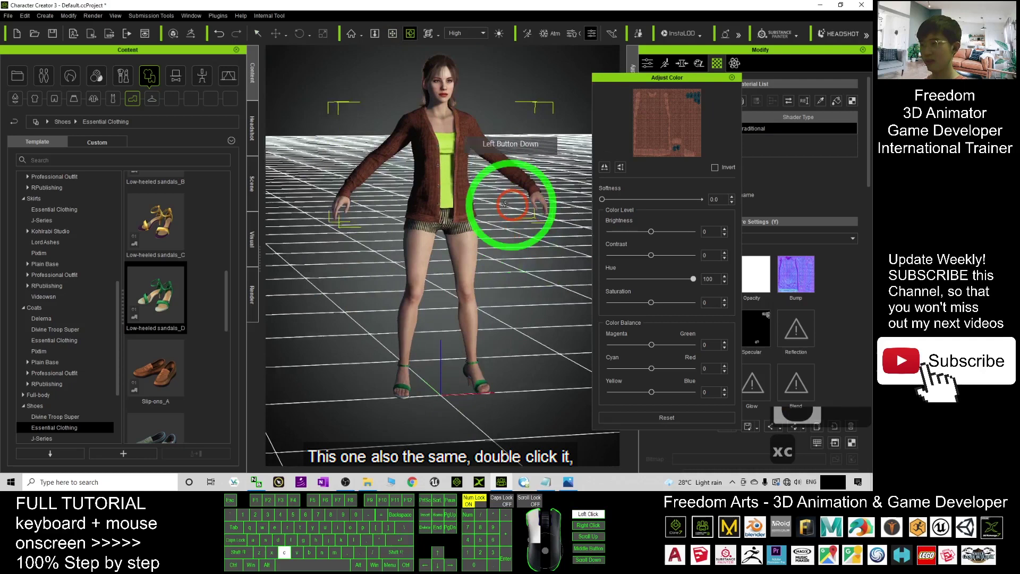
# Select the sandals and try hue and brightness shifts, resetting after each
pyautogui.press('q')
pyautogui.doubleClick(481, 387)
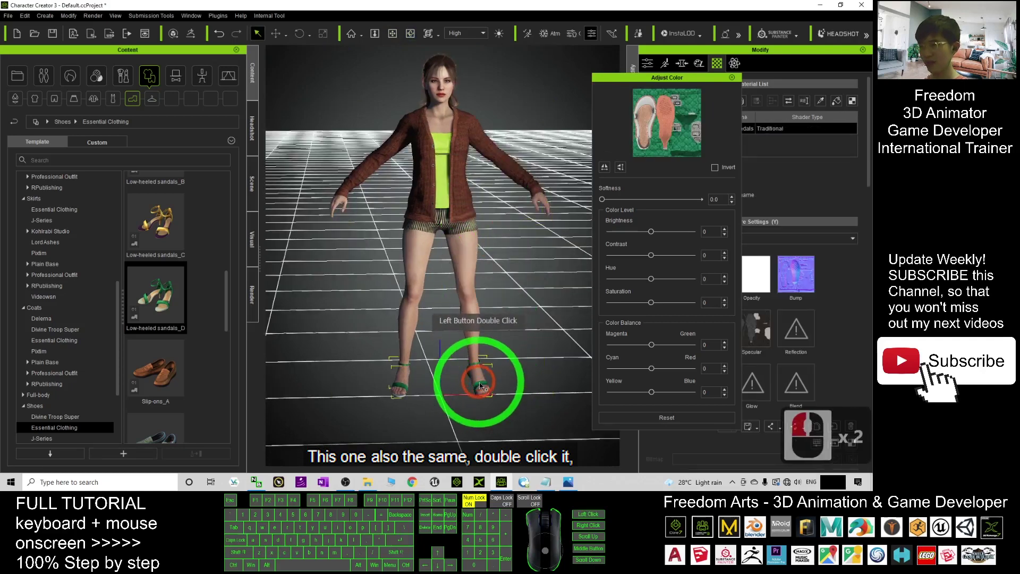
pyautogui.moveTo(652, 281)
pyautogui.mouseDown()
pyautogui.moveTo(669, 283)
pyautogui.moveTo(639, 278)
pyautogui.mouseUp()
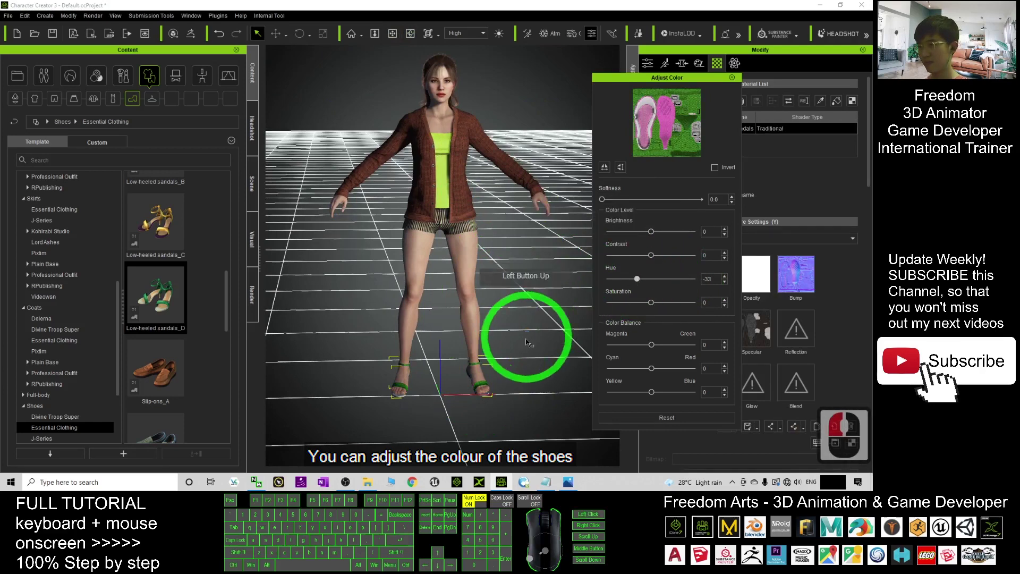
pyautogui.scroll(5, 497, 289)
pyautogui.scroll(3, 532, 273)
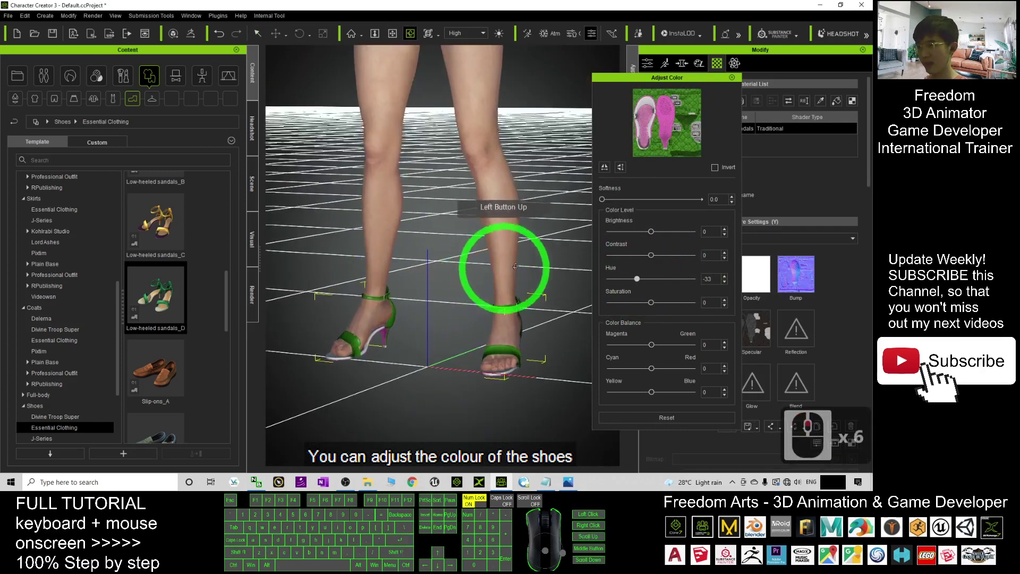
pyautogui.moveTo(636, 279); pyautogui.dragTo(744, 267)
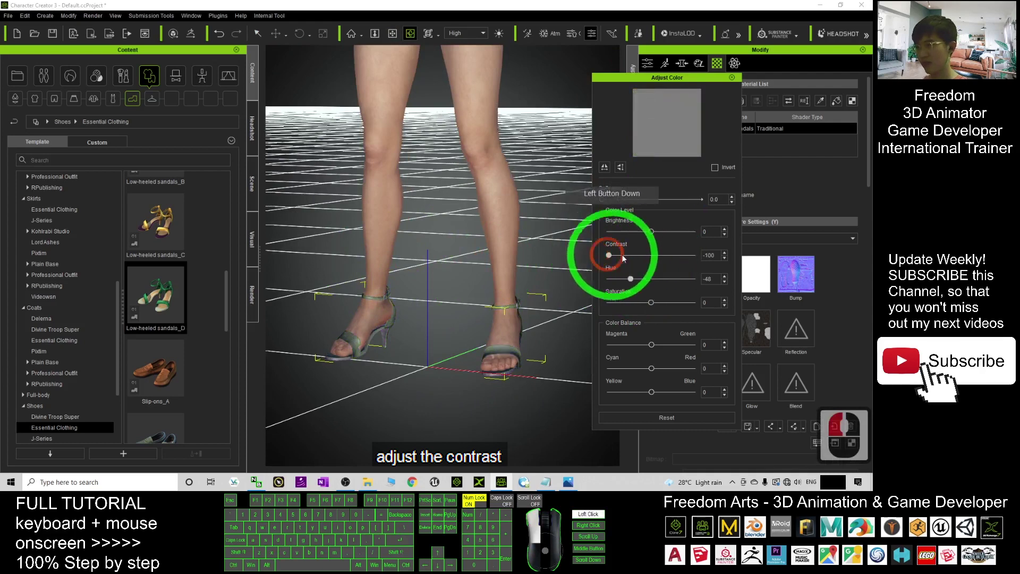
pyautogui.click(659, 419)
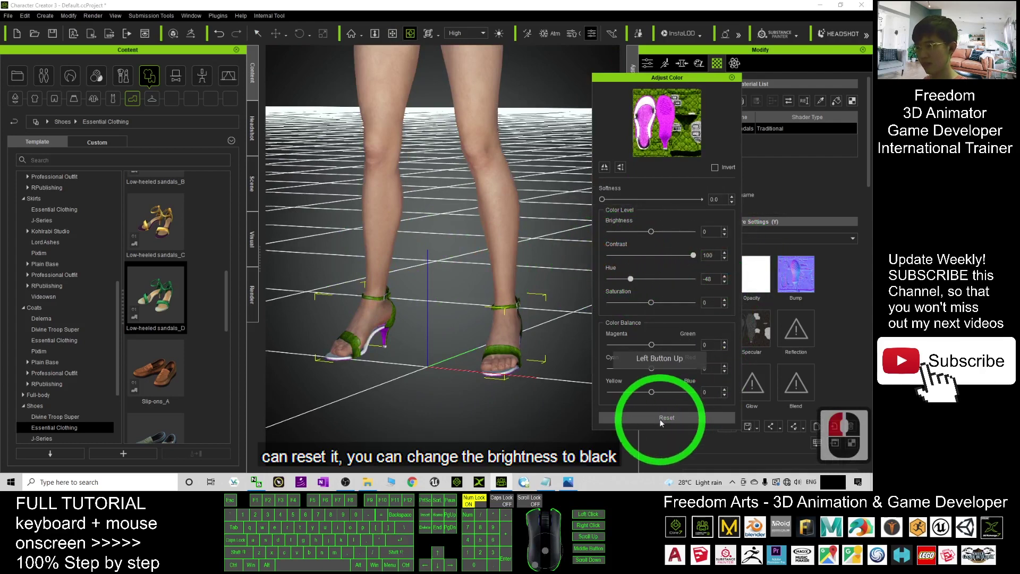
pyautogui.moveTo(652, 232)
pyautogui.mouseDown()
pyautogui.moveTo(556, 230)
pyautogui.moveTo(806, 259)
pyautogui.moveTo(686, 241)
pyautogui.mouseUp()
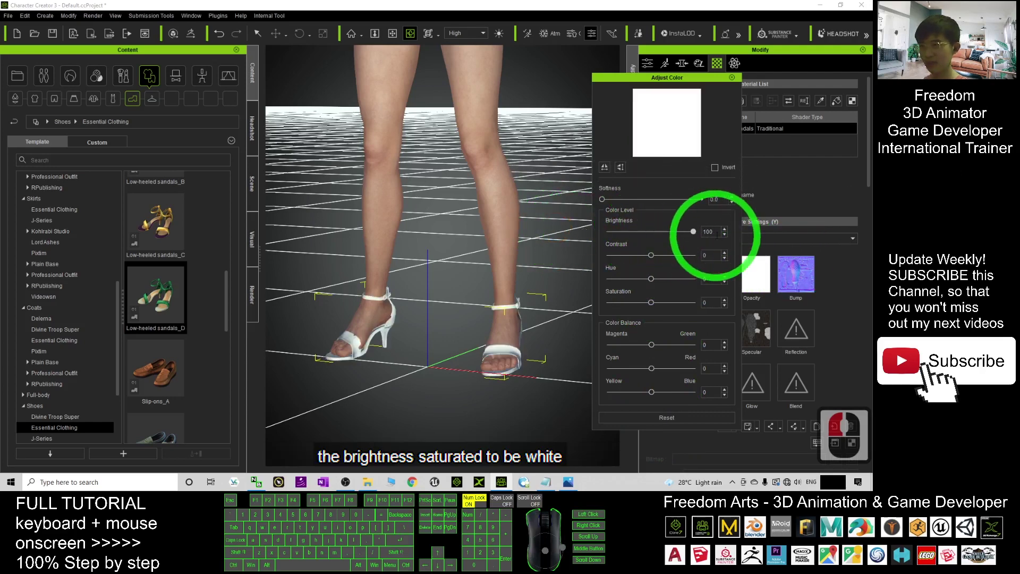
pyautogui.click(672, 417)
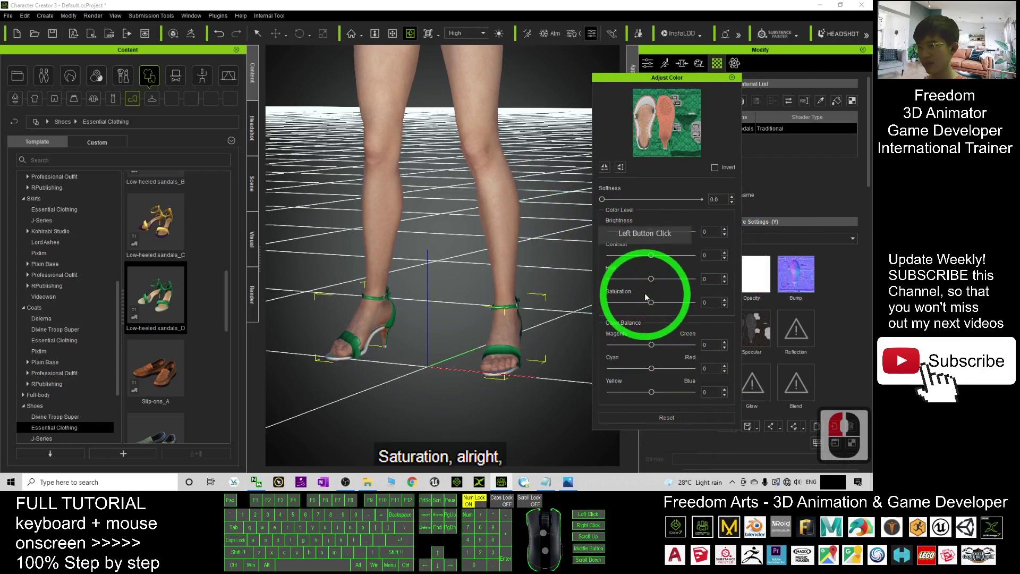
# Try saturation and invert on the sandals, then settle on hue 88 for magenta
pyautogui.moveTo(652, 303); pyautogui.dragTo(590, 290)
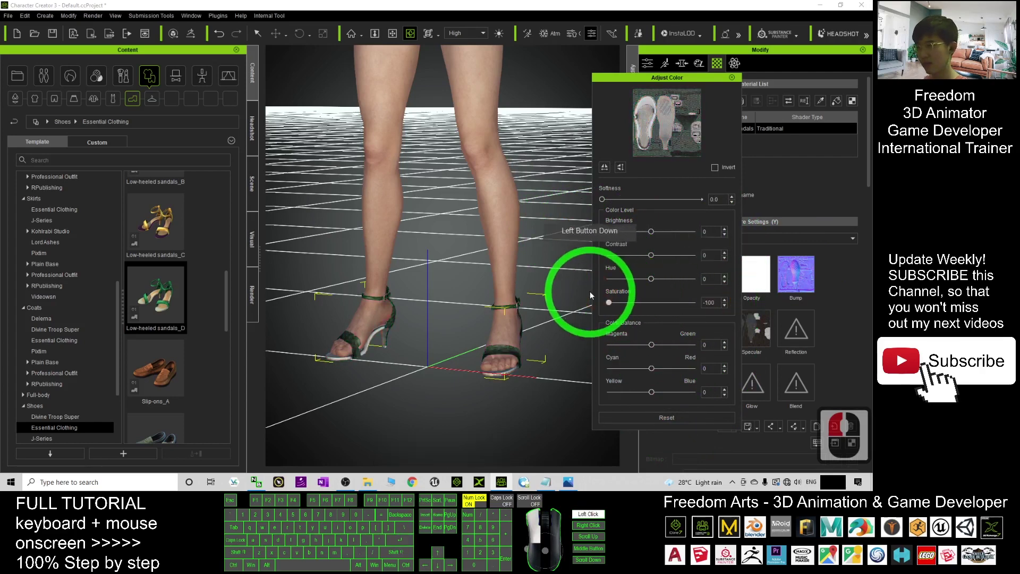
pyautogui.click(646, 418)
pyautogui.moveTo(650, 279); pyautogui.dragTo(688, 279)
pyautogui.scroll(-5, 511, 263)
pyautogui.moveTo(528, 263)
pyautogui.mouseDown()
pyautogui.moveTo(565, 286)
pyautogui.moveTo(672, 182)
pyautogui.mouseUp()
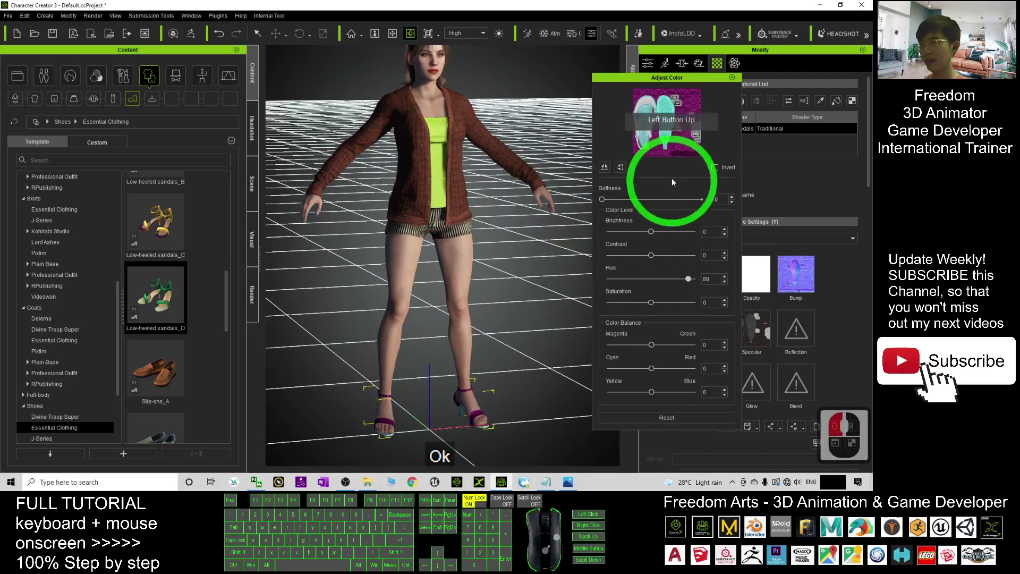
pyautogui.click(715, 167)
pyautogui.click(715, 168)
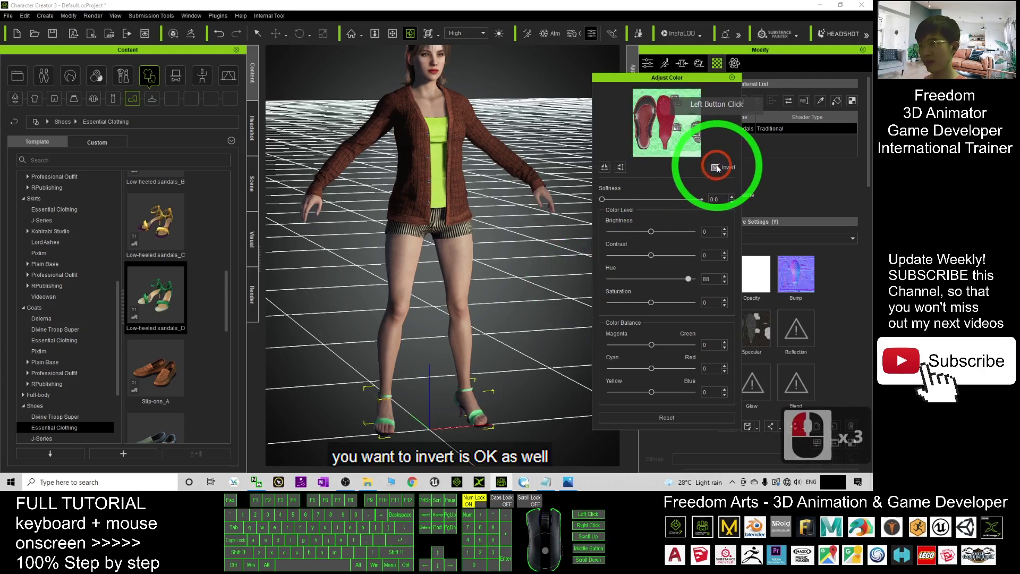
pyautogui.click(714, 167)
pyautogui.moveTo(501, 216)
pyautogui.mouseDown()
pyautogui.moveTo(460, 258)
pyautogui.moveTo(353, 228)
pyautogui.moveTo(465, 238)
pyautogui.mouseUp()
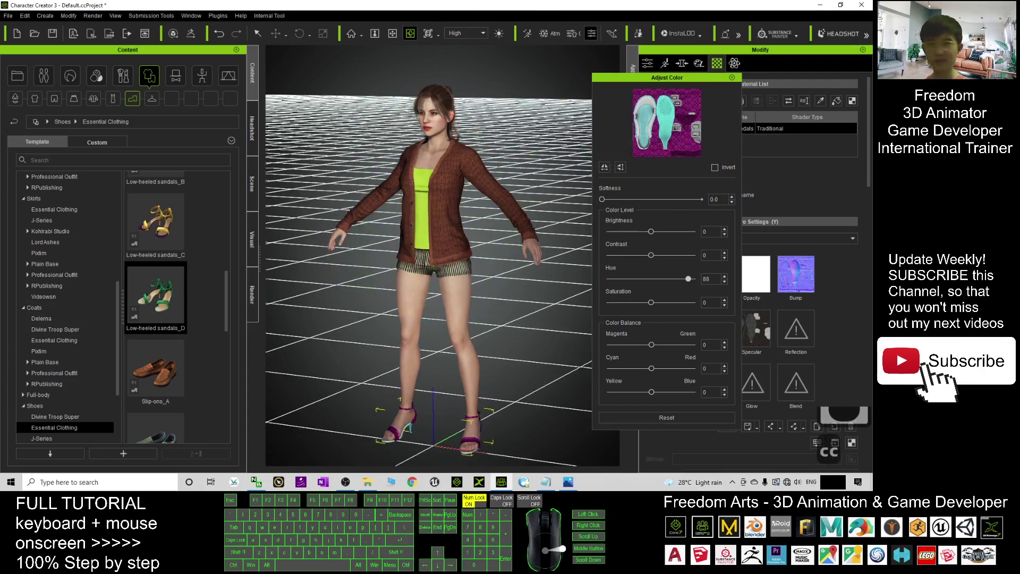
pyautogui.click(546, 482)
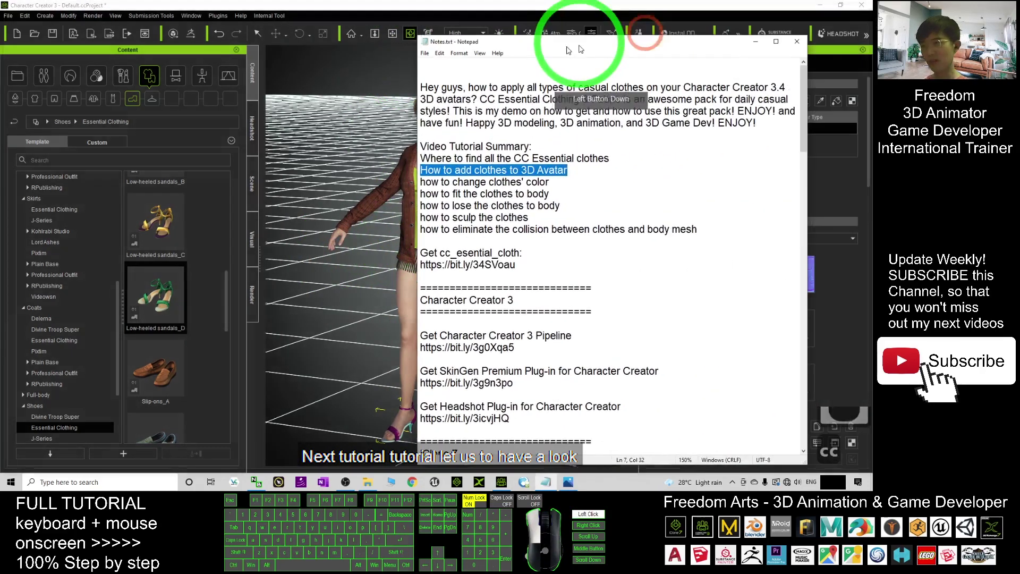
pyautogui.moveTo(421, 185); pyautogui.dragTo(531, 184)
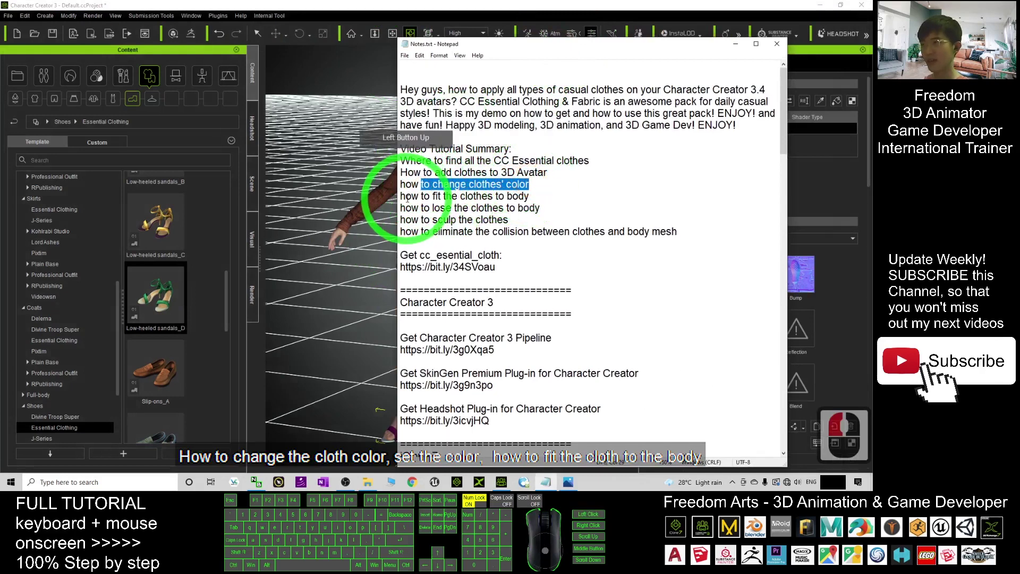
pyautogui.moveTo(412, 196); pyautogui.dragTo(522, 197)
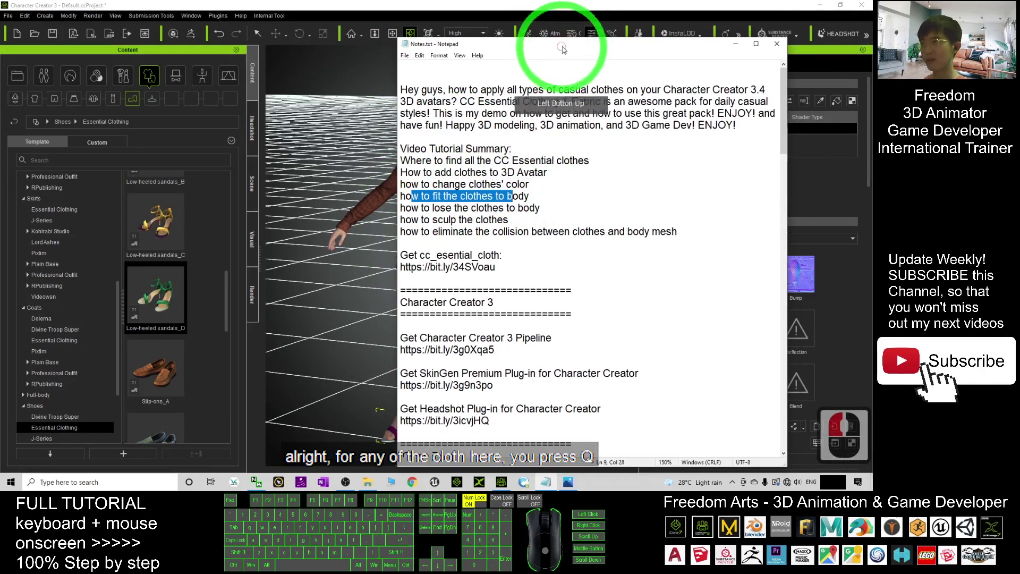
pyautogui.click(558, 36)
pyautogui.scroll(8, 440, 205)
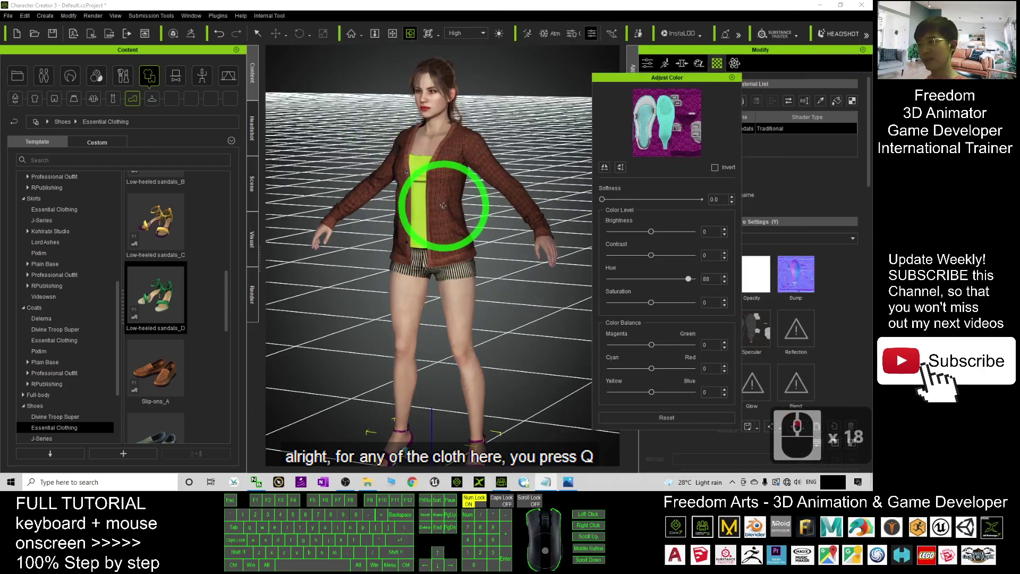
pyautogui.scroll(4, 443, 206)
# Close the cardigan's Adjust Color window and reselect the cardigan so its Material List shows
pyautogui.click(442, 206)
pyautogui.scroll(-5, 415, 232)
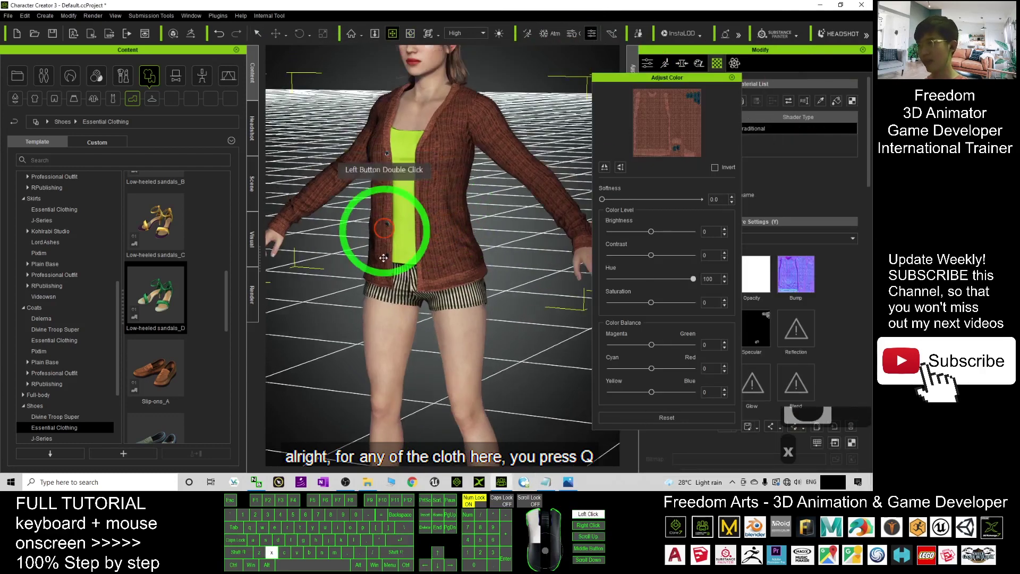
pyautogui.click(733, 80)
pyautogui.scroll(-4, 467, 239)
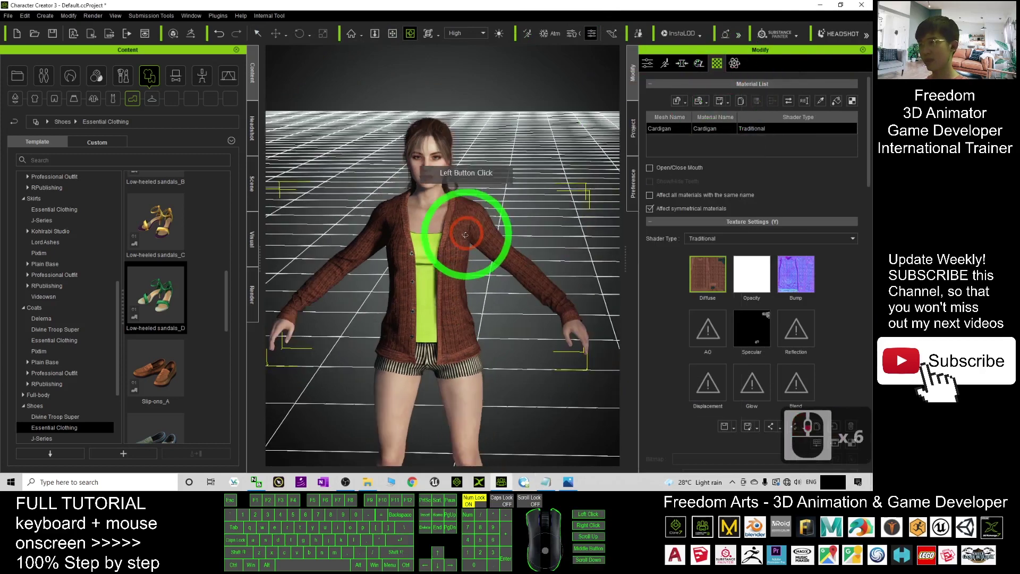
pyautogui.moveTo(433, 284); pyautogui.dragTo(335, 276)
pyautogui.doubleClick(457, 298)
pyautogui.click(459, 301)
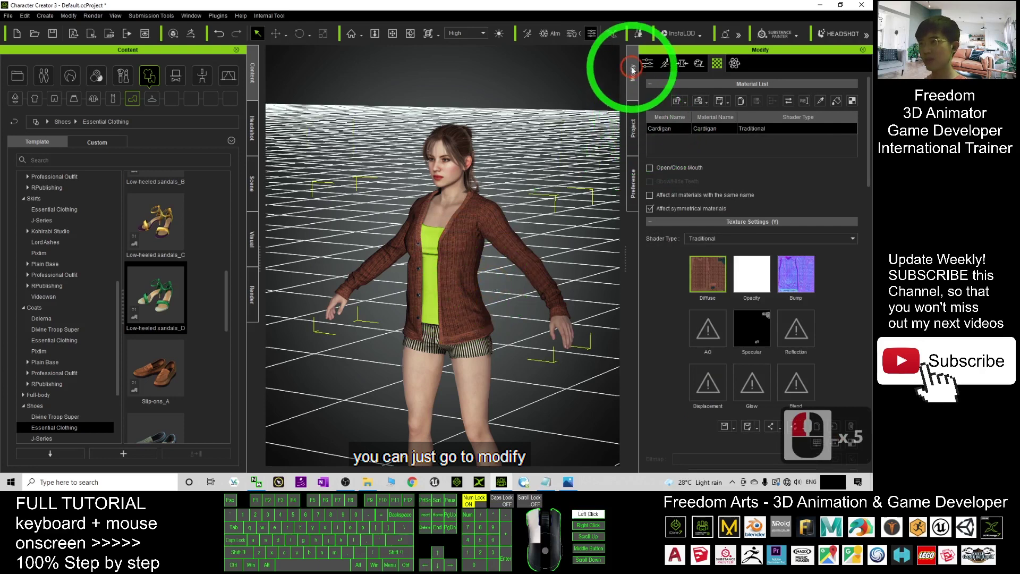
# Show the cardigan's Modify options and its Conform settings
pyautogui.click(650, 64)
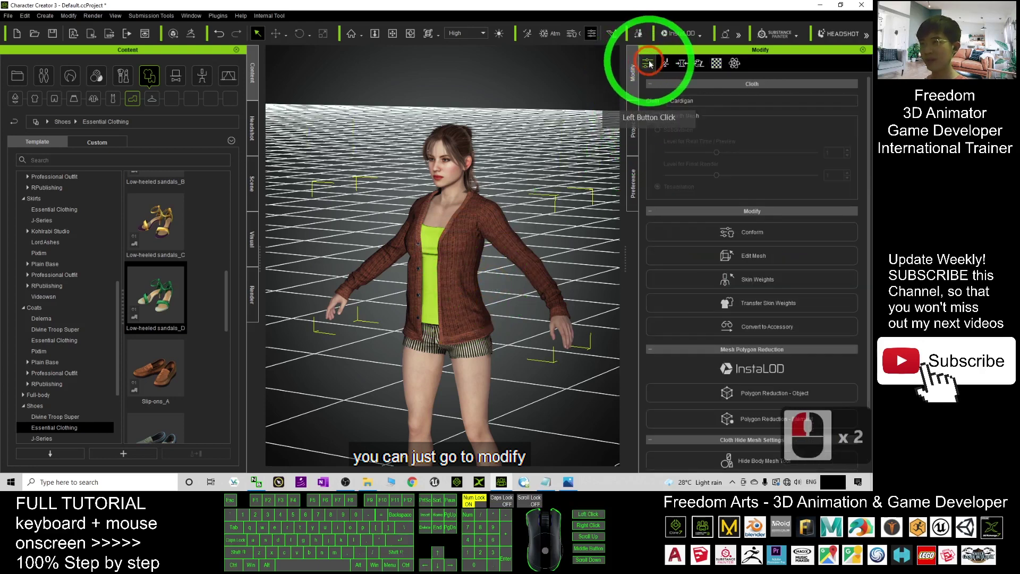
pyautogui.click(756, 235)
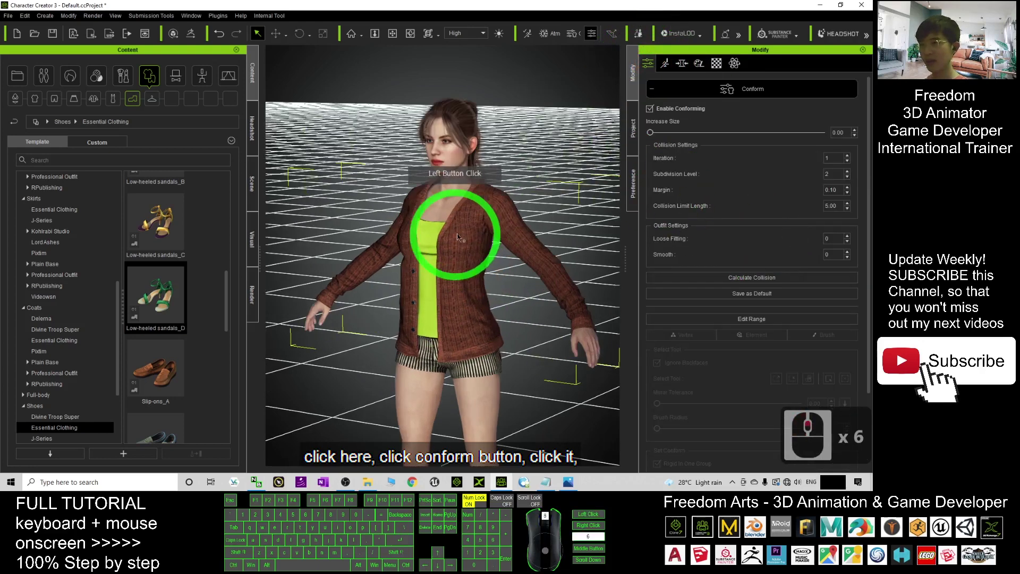
pyautogui.moveTo(461, 232)
pyautogui.mouseDown()
pyautogui.moveTo(639, 154)
pyautogui.moveTo(718, 133)
pyautogui.mouseUp()
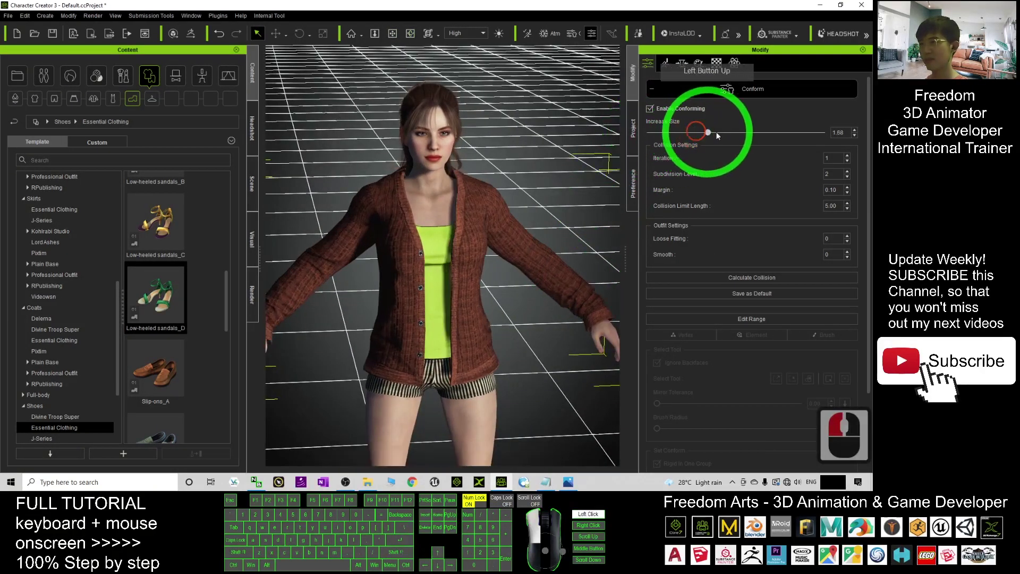
pyautogui.scroll(-10, 455, 262)
# Raise the cardigan's Increase Size to 3.51, then return it to 0.00
pyautogui.moveTo(456, 262); pyautogui.dragTo(433, 262)
pyautogui.click(681, 135)
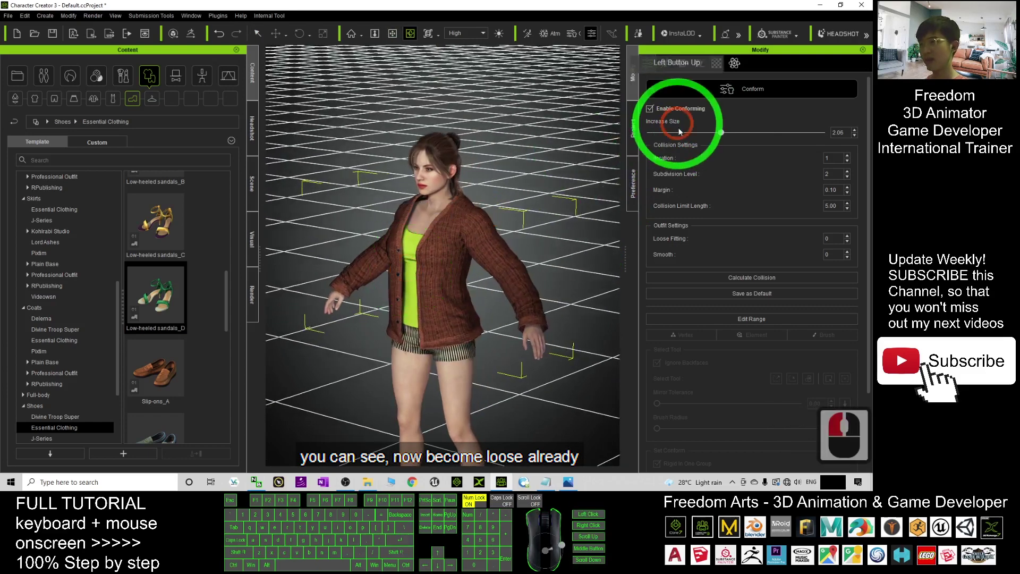
pyautogui.moveTo(724, 132); pyautogui.dragTo(772, 134)
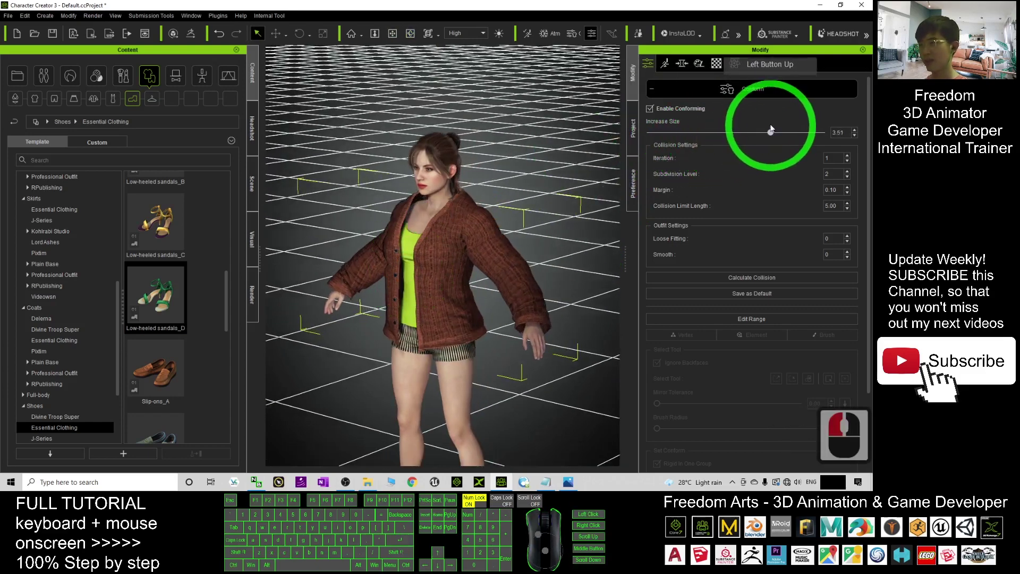
pyautogui.moveTo(474, 229); pyautogui.dragTo(724, 255)
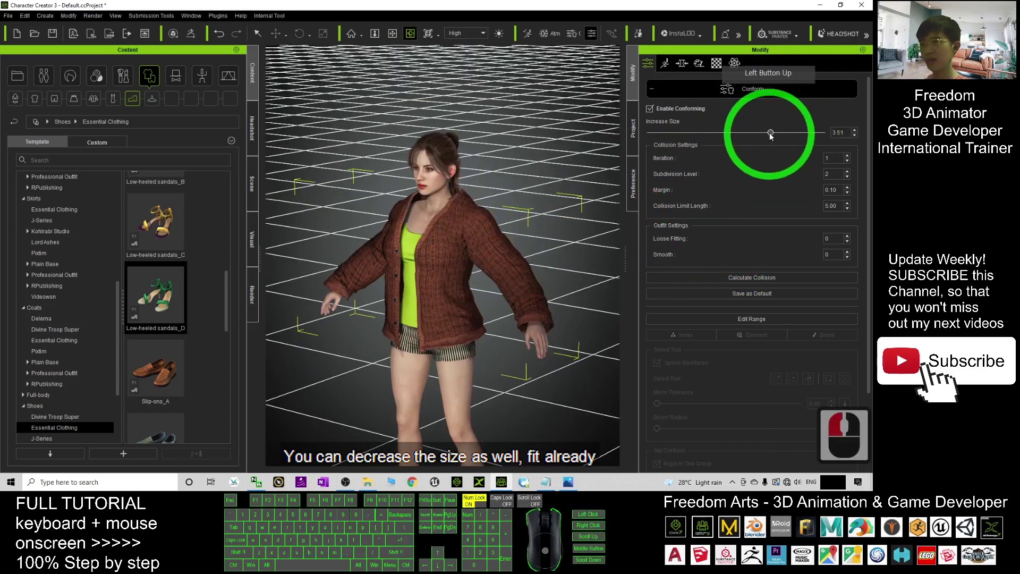
pyautogui.moveTo(770, 135); pyautogui.dragTo(611, 132)
pyautogui.moveTo(422, 255); pyautogui.dragTo(526, 259)
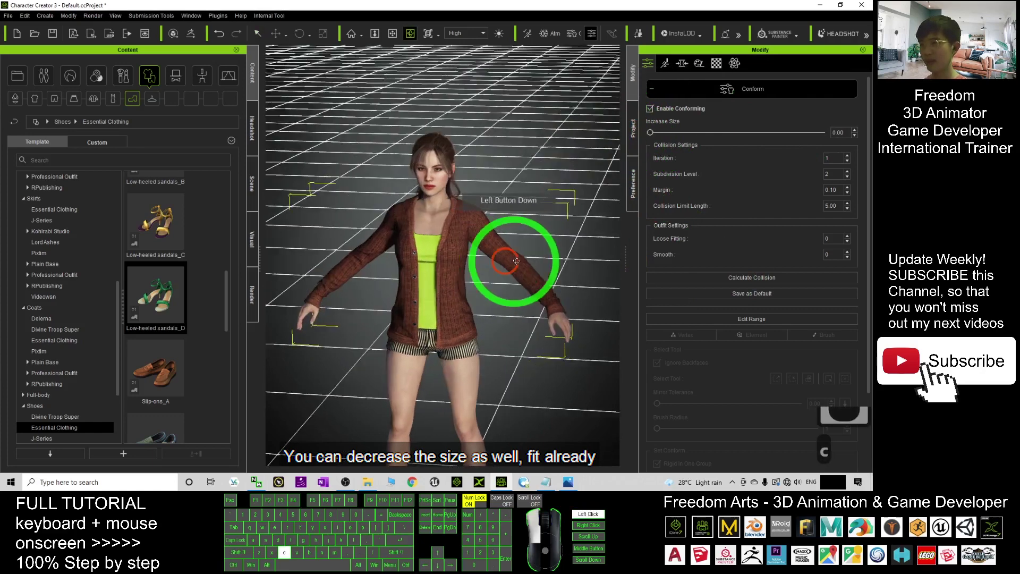
pyautogui.scroll(2, 422, 240)
pyautogui.scroll(9, 405, 285)
pyautogui.moveTo(406, 285)
pyautogui.mouseDown()
pyautogui.moveTo(416, 269)
pyautogui.moveTo(665, 242)
pyautogui.mouseUp()
pyautogui.scroll(-6, 426, 295)
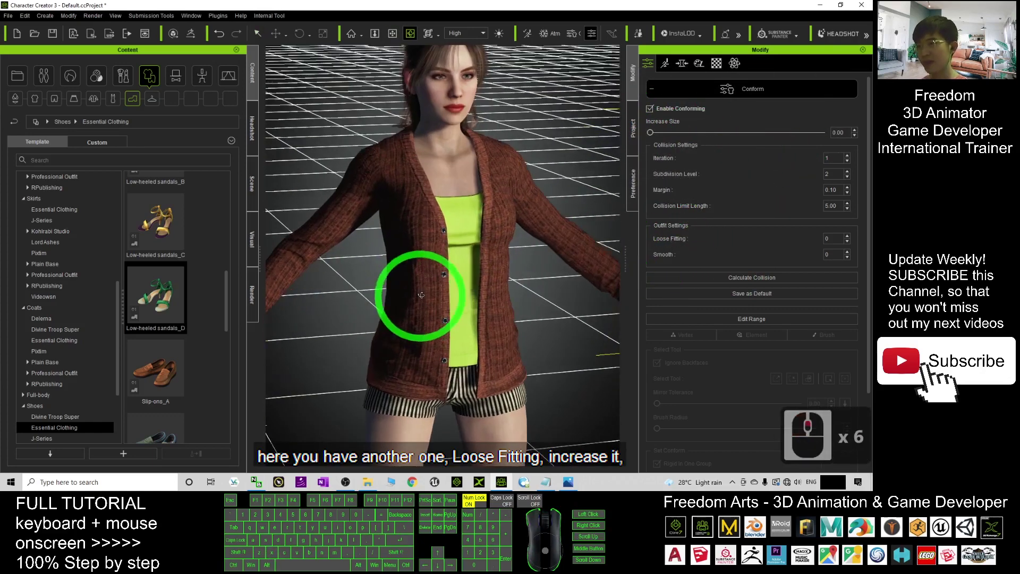
pyautogui.scroll(-5, 502, 278)
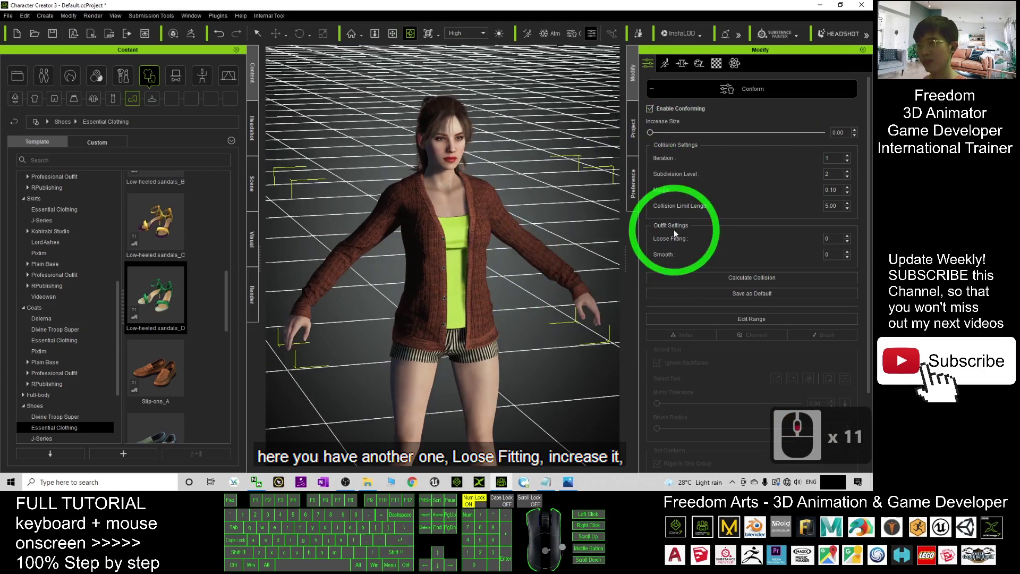
# Raise the cardigan's Loose Fitting to 4 and calculate collision
pyautogui.click(847, 238)
pyautogui.click(848, 238)
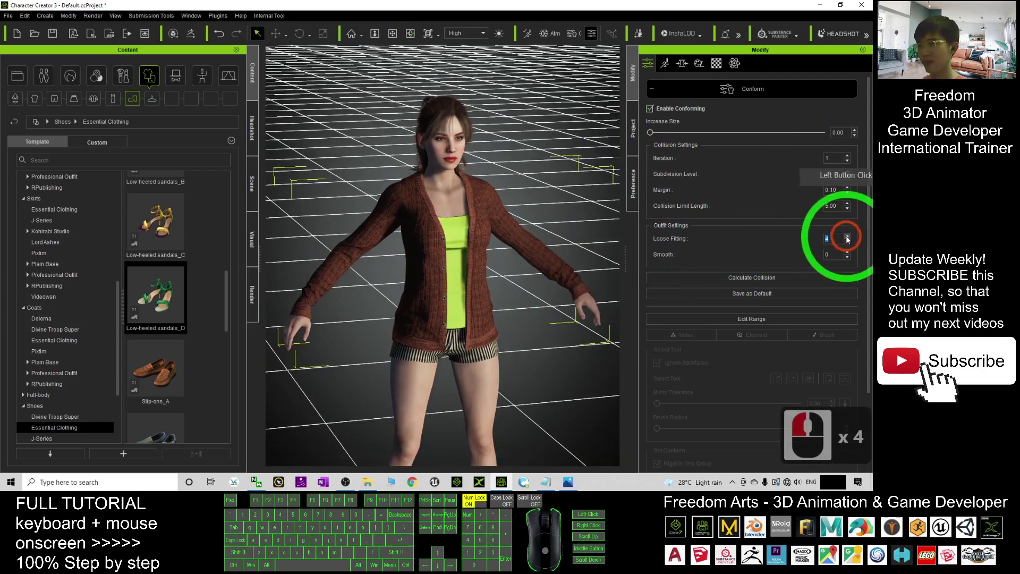
pyautogui.click(761, 281)
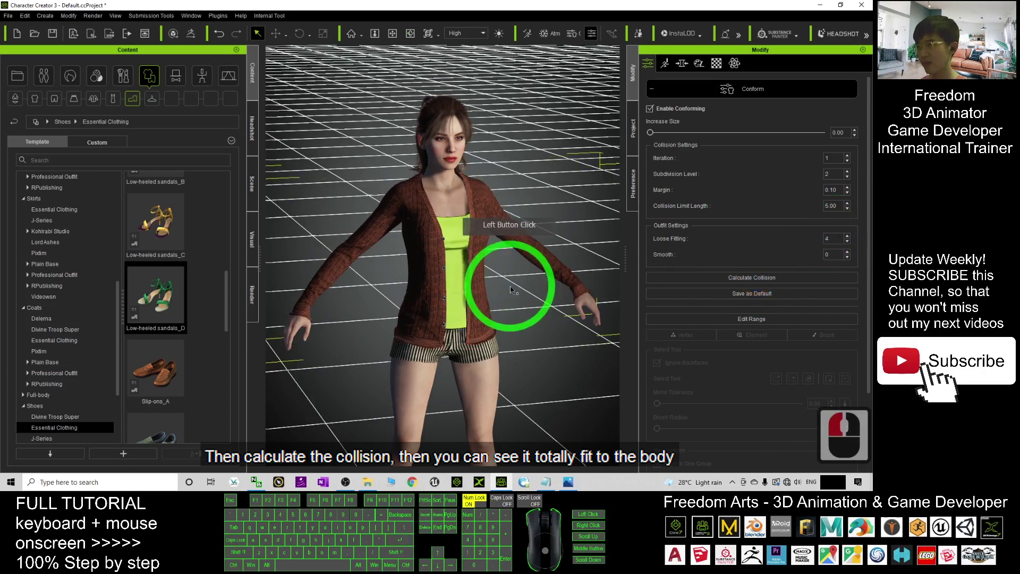
pyautogui.moveTo(452, 223)
pyautogui.keyDown('alt'); pyautogui.mouseDown()
pyautogui.moveTo(388, 262)
pyautogui.moveTo(706, 308)
pyautogui.moveTo(665, 253)
pyautogui.mouseUp(); pyautogui.keyUp('alt')
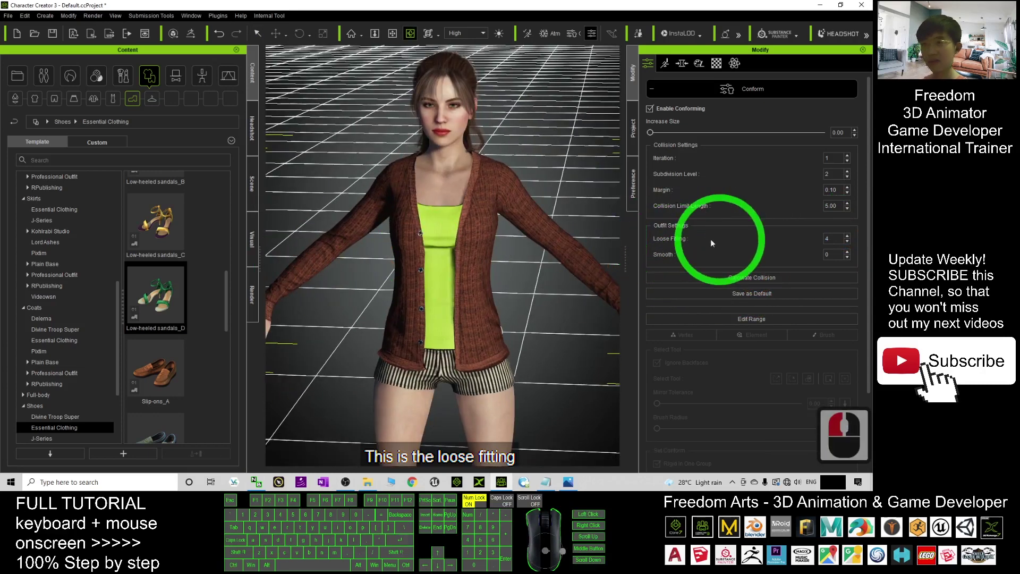
pyautogui.scroll(5, 375, 292)
pyautogui.keyDown('alt'); pyautogui.moveTo(376, 292); pyautogui.dragTo(811, 259); pyautogui.keyUp('alt')
# Set Smooth to 4, recalculate collision, and inspect the cardigan from several angles
pyautogui.click(847, 251)
pyautogui.click(847, 251)
pyautogui.click(847, 252)
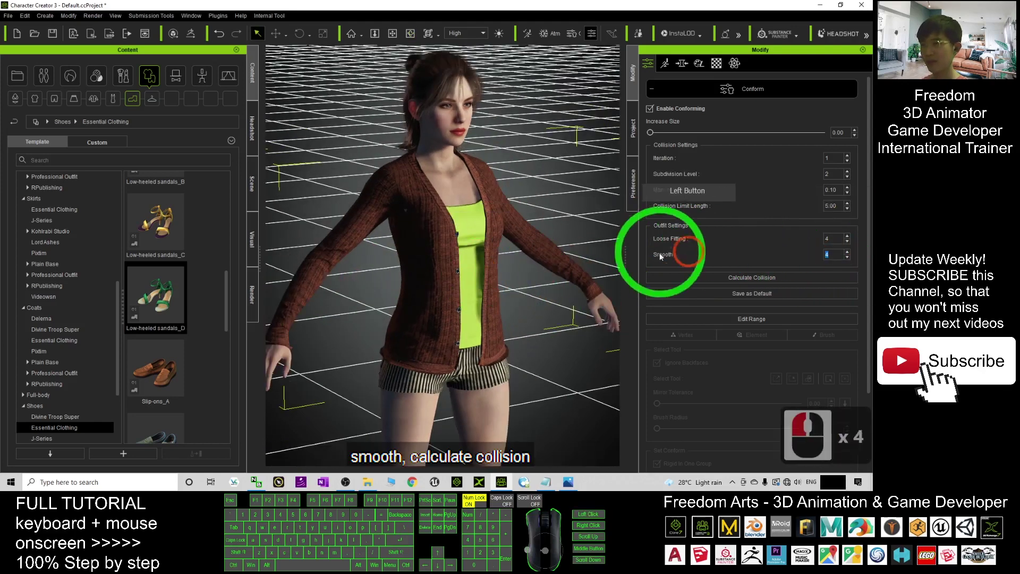
pyautogui.click(742, 279)
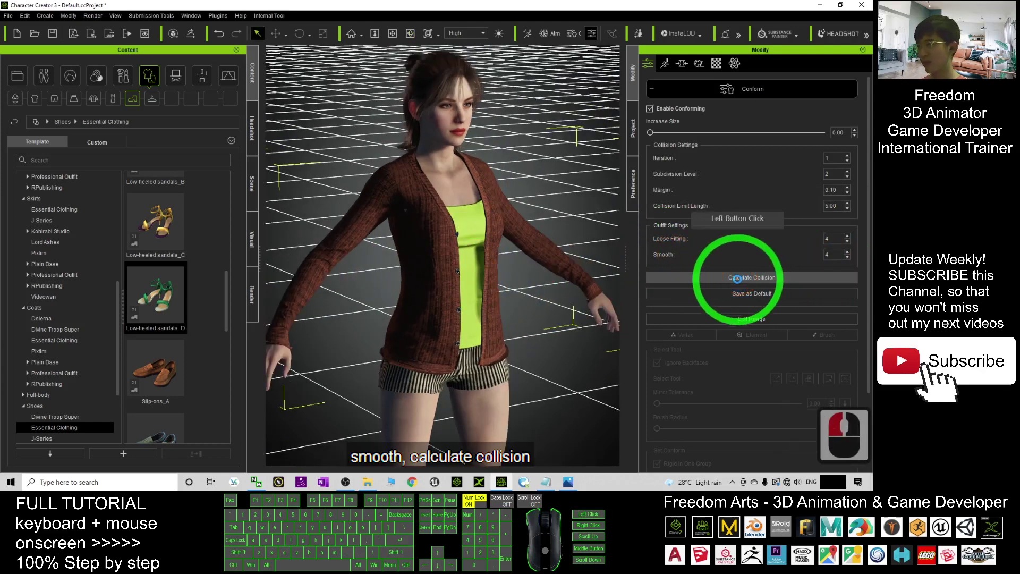
pyautogui.moveTo(478, 216)
pyautogui.keyDown('alt'); pyautogui.mouseDown()
pyautogui.moveTo(528, 244)
pyautogui.moveTo(388, 256)
pyautogui.moveTo(505, 267)
pyautogui.mouseUp(); pyautogui.keyUp('alt')
pyautogui.scroll(6, 529, 269)
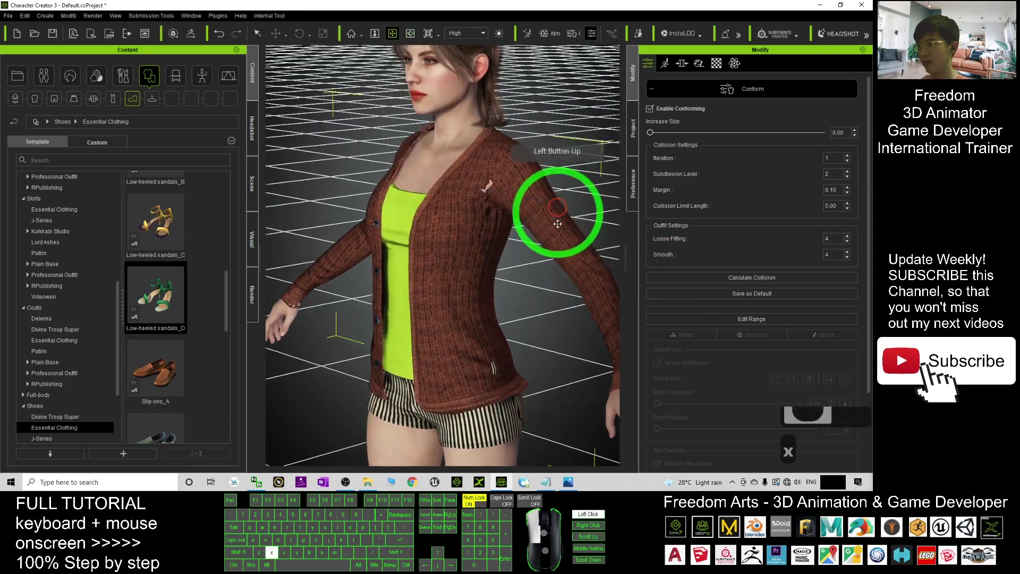
pyautogui.moveTo(557, 242); pyautogui.dragTo(384, 268)
pyautogui.scroll(4, 484, 224)
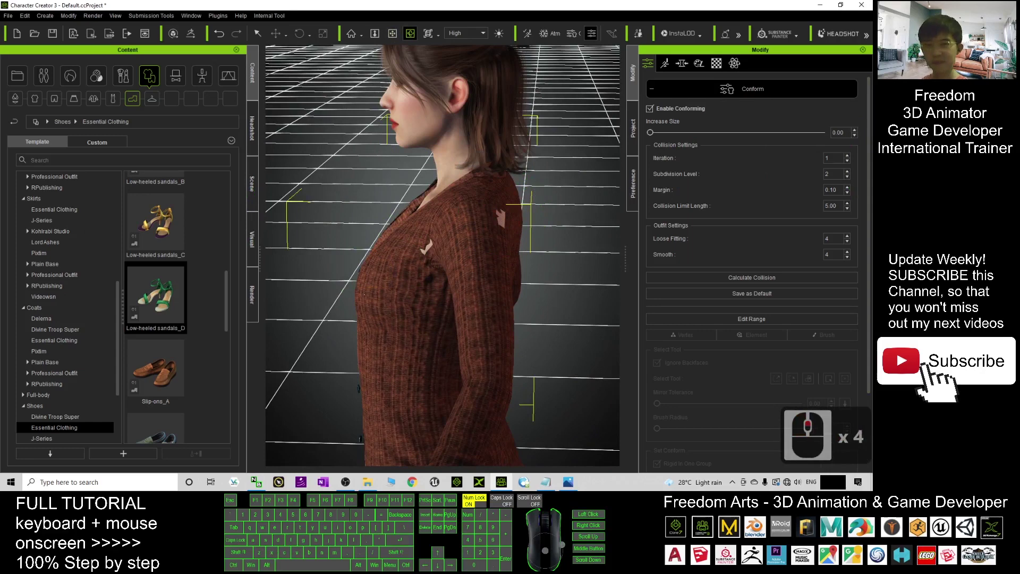
pyautogui.moveTo(474, 223); pyautogui.dragTo(417, 205)
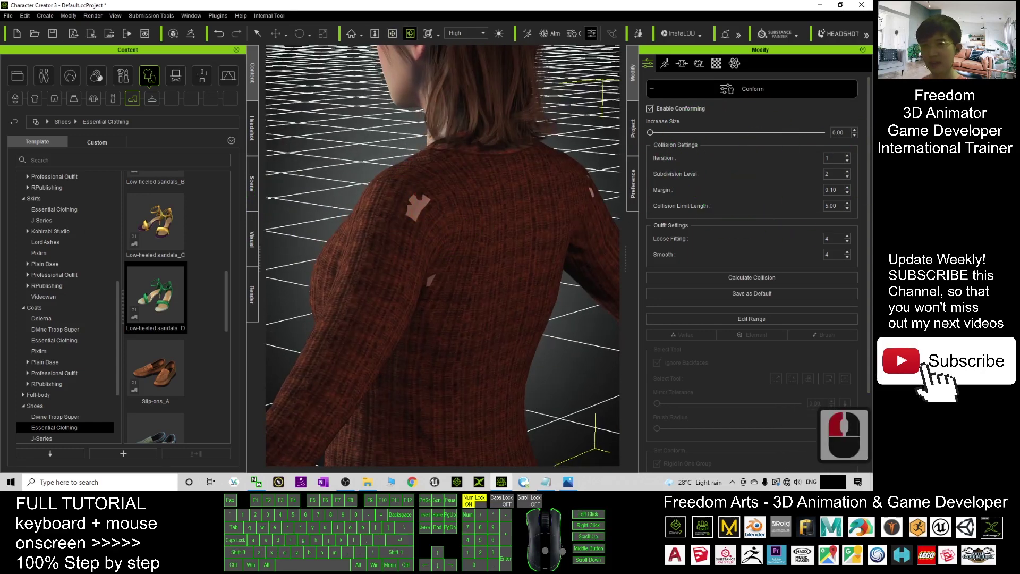
# Highlight the sculpt-the-clothes line in the Notepad tutorial notes, then return to Character Creator
pyautogui.click(841, 90)
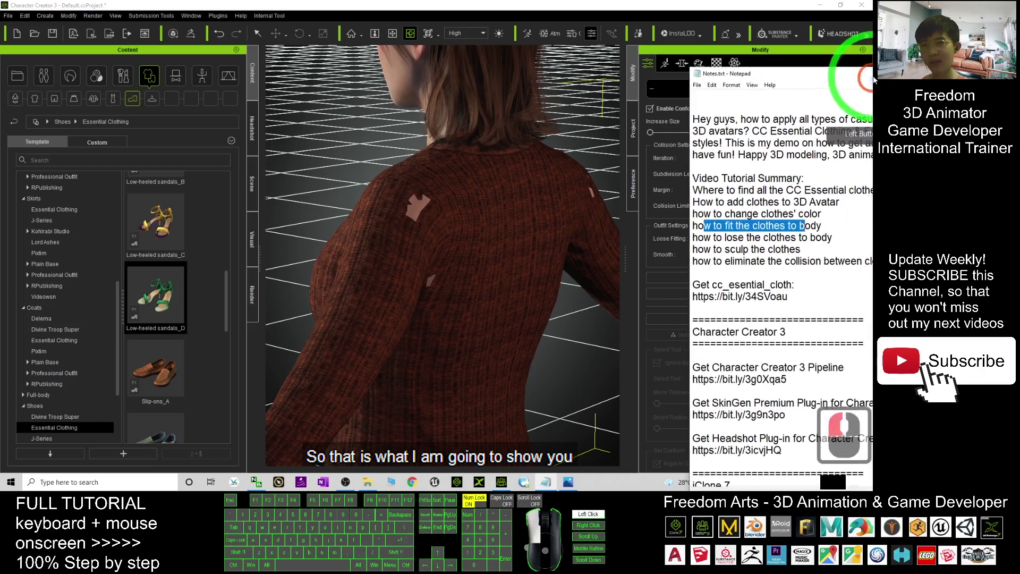
pyautogui.click(725, 69)
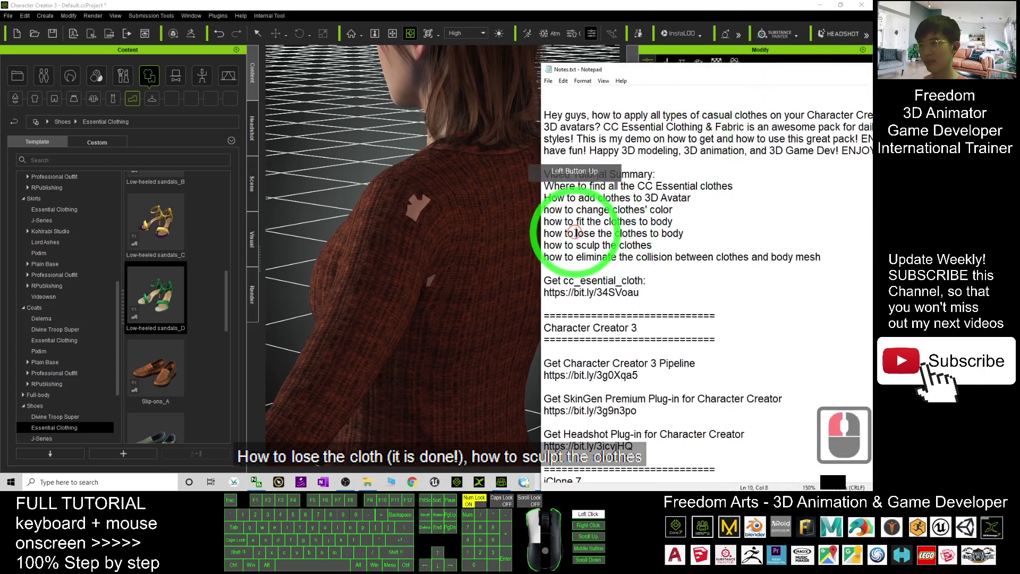
pyautogui.moveTo(642, 222); pyautogui.dragTo(576, 234)
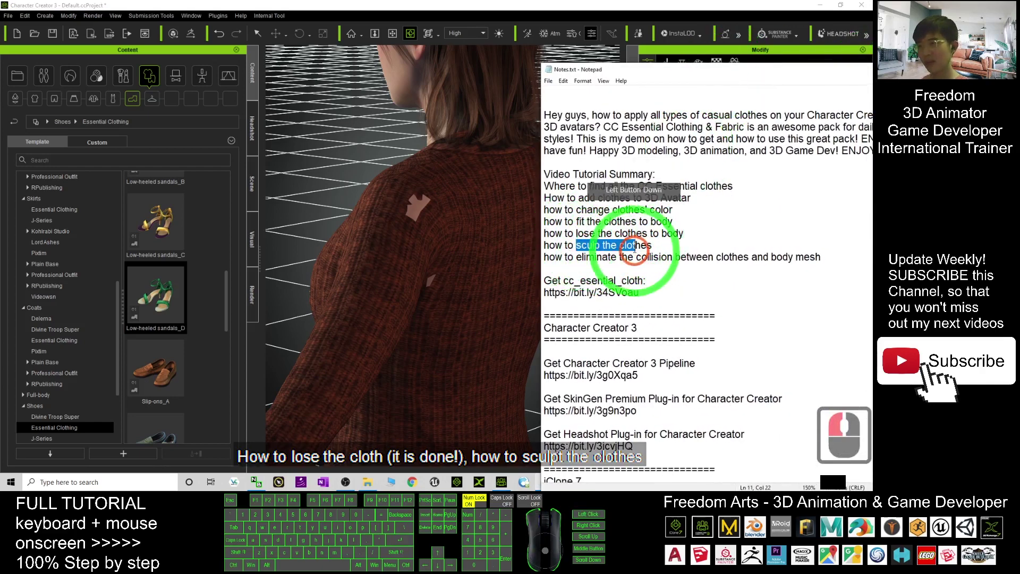
pyautogui.click(707, 57)
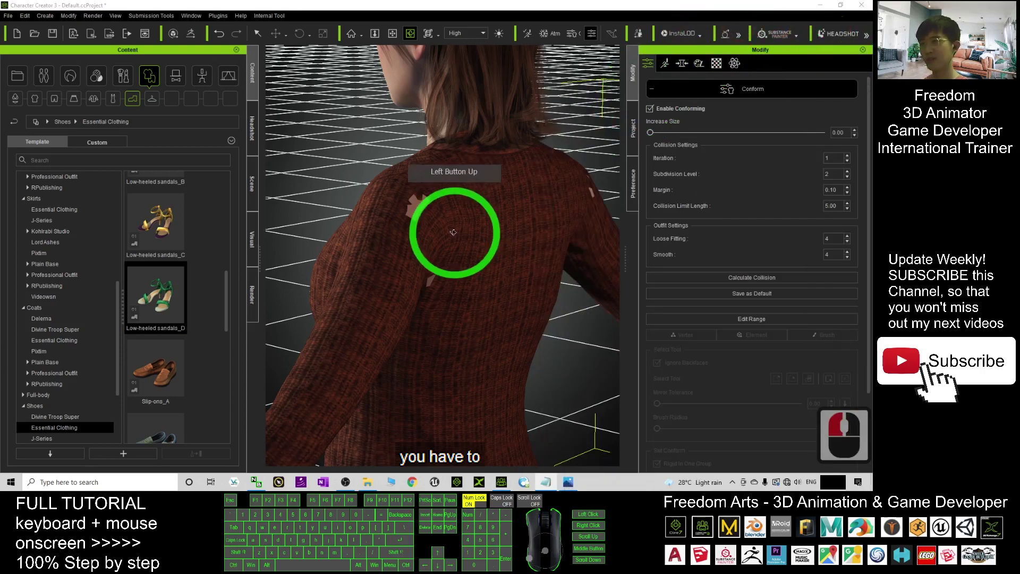
pyautogui.scroll(4, 446, 240)
pyautogui.scroll(-4, 412, 234)
# Exit Conform mode and put the cardigan into Edit Mesh from its Modify options
pyautogui.moveTo(431, 249); pyautogui.dragTo(857, 205)
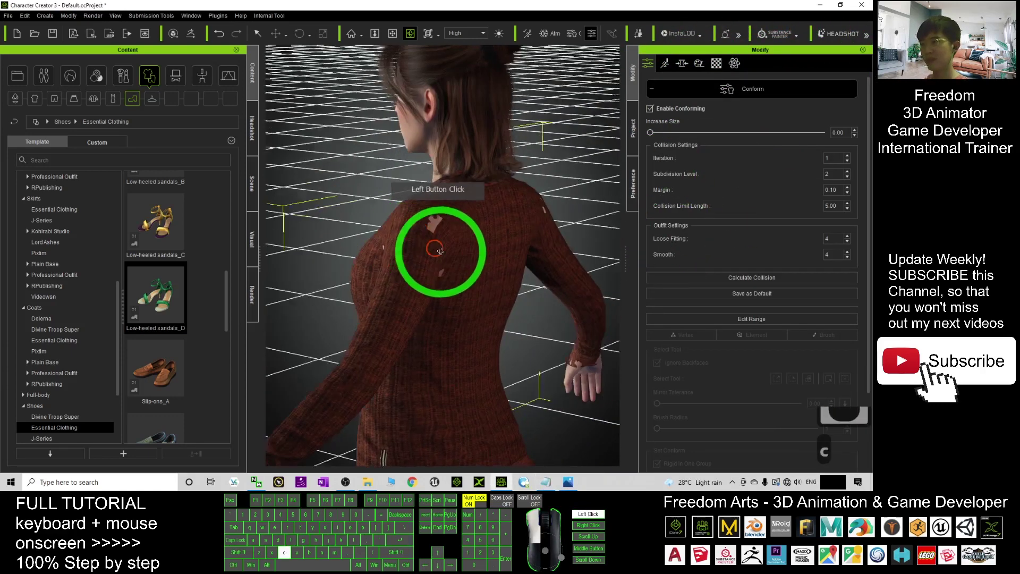
pyautogui.click(640, 65)
pyautogui.doubleClick(864, 131)
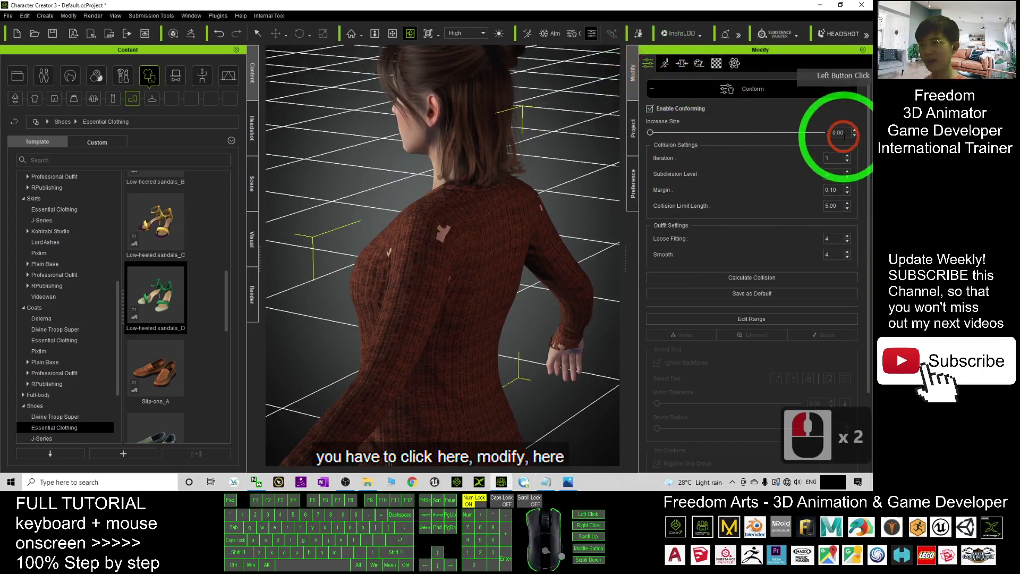
pyautogui.click(742, 91)
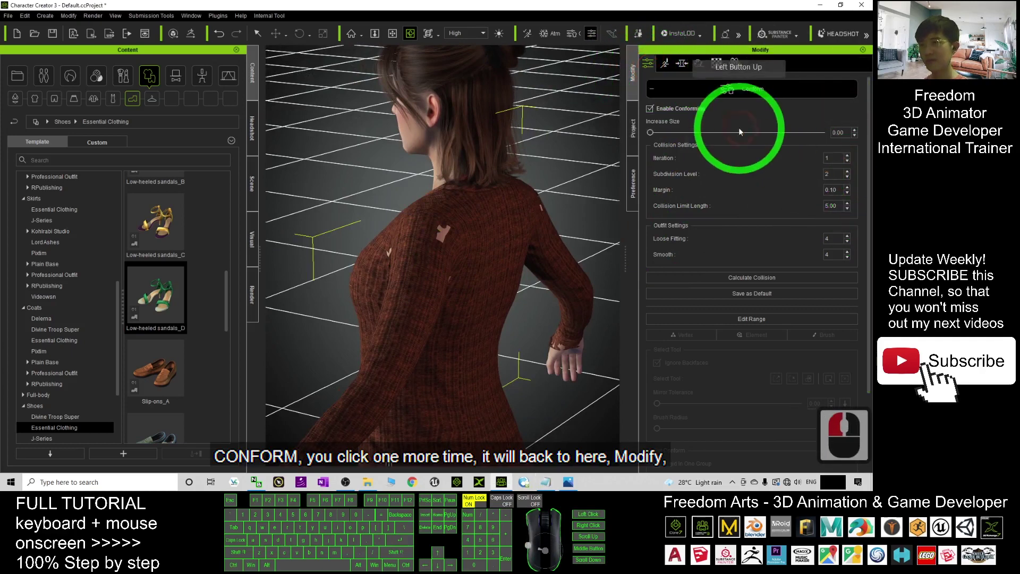
pyautogui.click(754, 89)
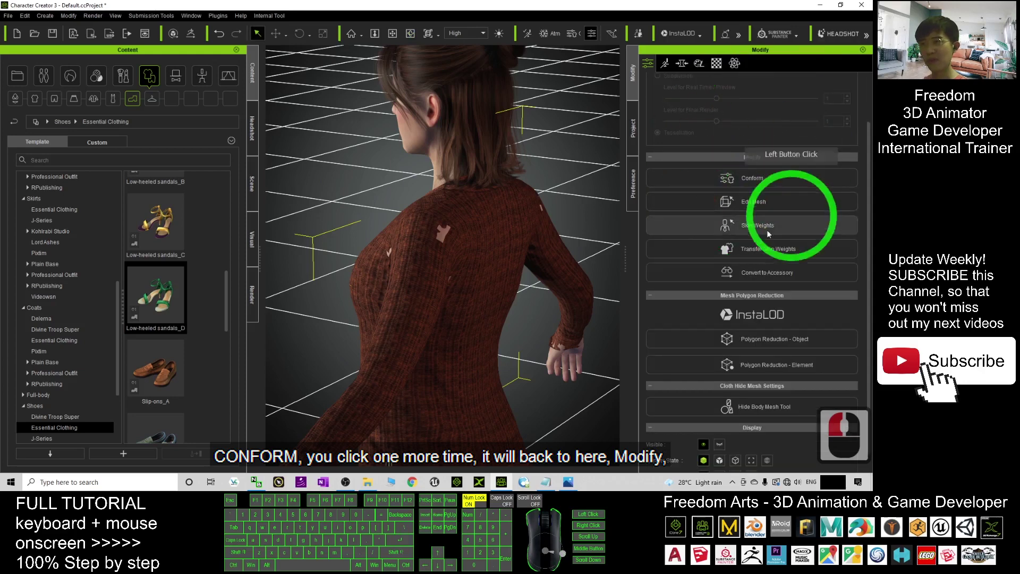
pyautogui.scroll(7, 770, 216)
pyautogui.scroll(5, 717, 160)
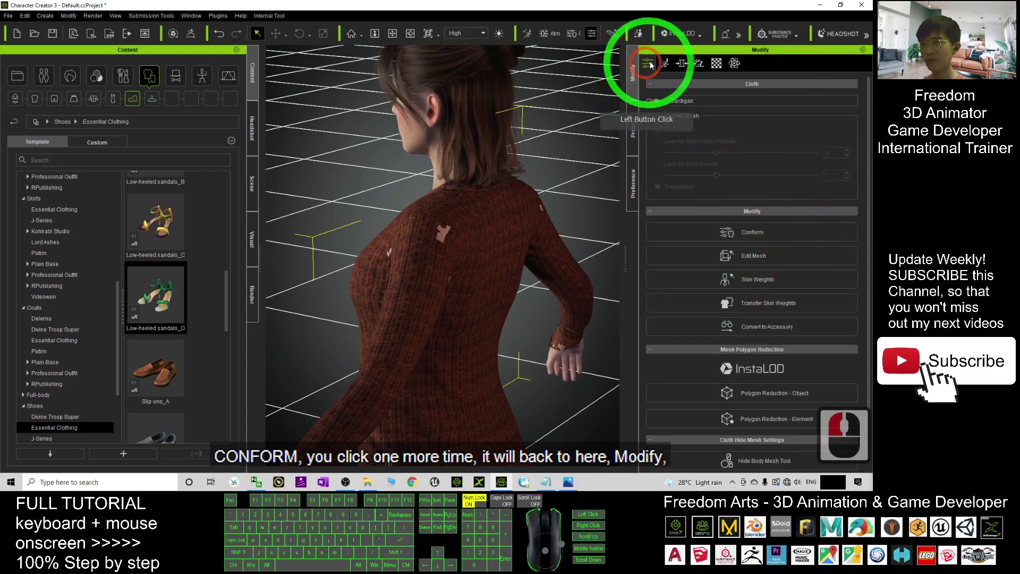
pyautogui.click(655, 62)
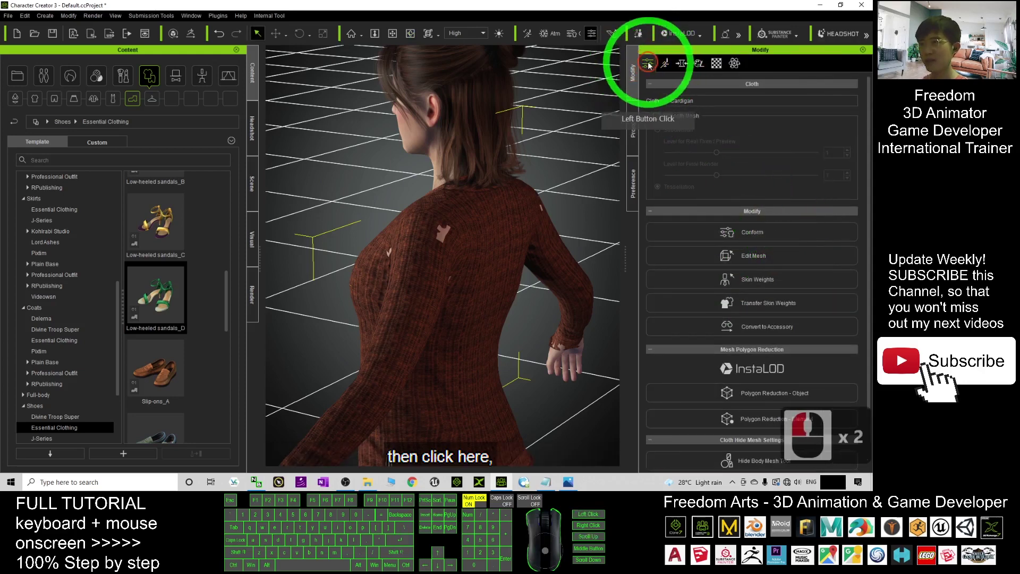
pyautogui.doubleClick(754, 256)
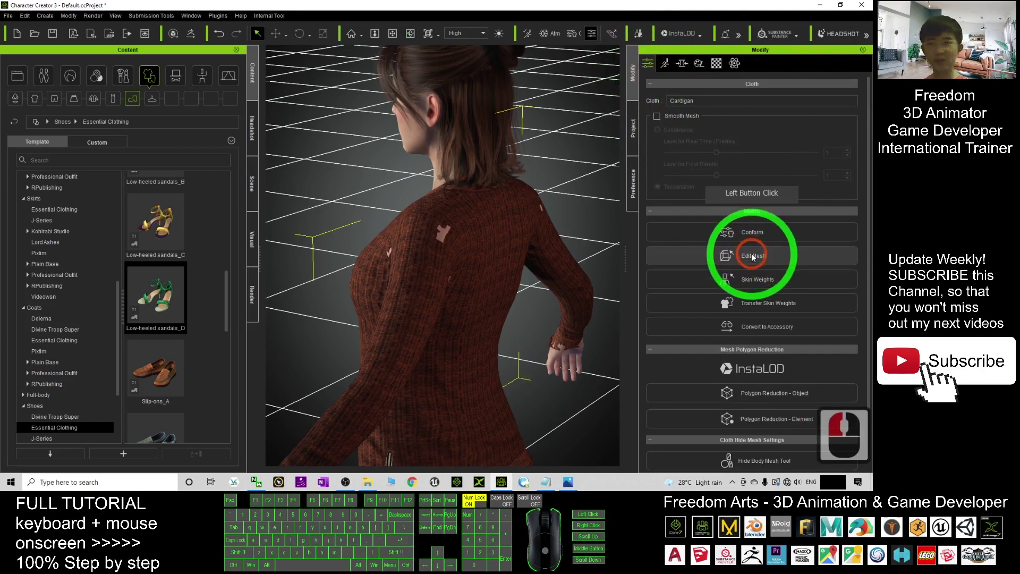
pyautogui.scroll(1, 495, 228)
pyautogui.scroll(1, 471, 227)
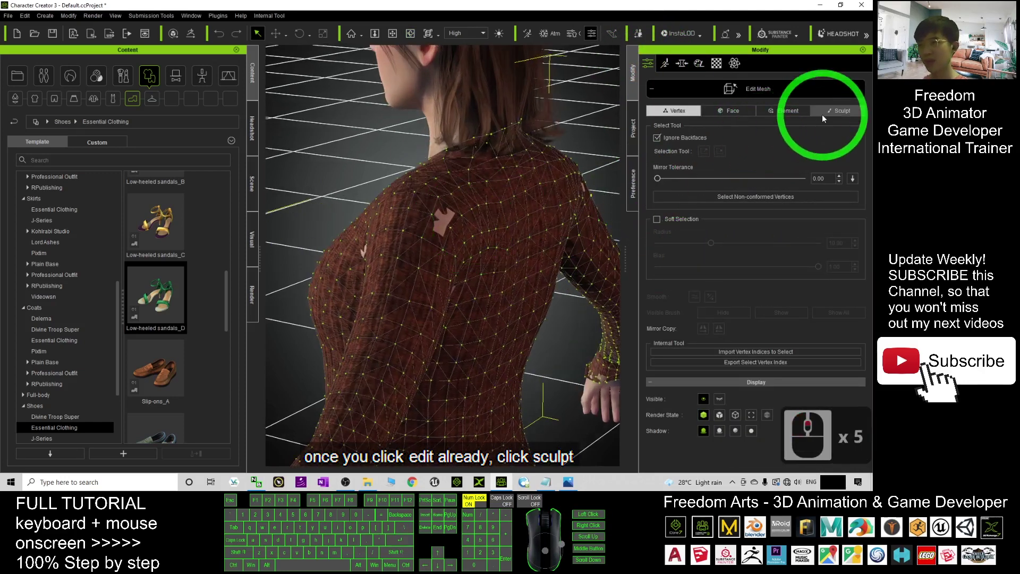
# Pull the cardigan's shoulder out over the poking skin with the Pull brush
pyautogui.click(838, 109)
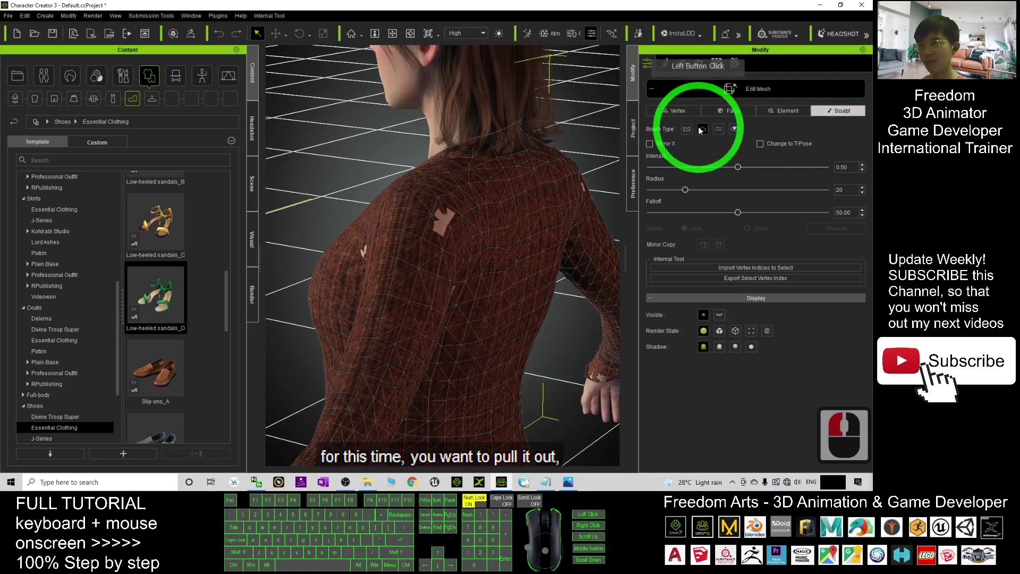
pyautogui.click(703, 130)
pyautogui.moveTo(505, 202); pyautogui.dragTo(446, 225)
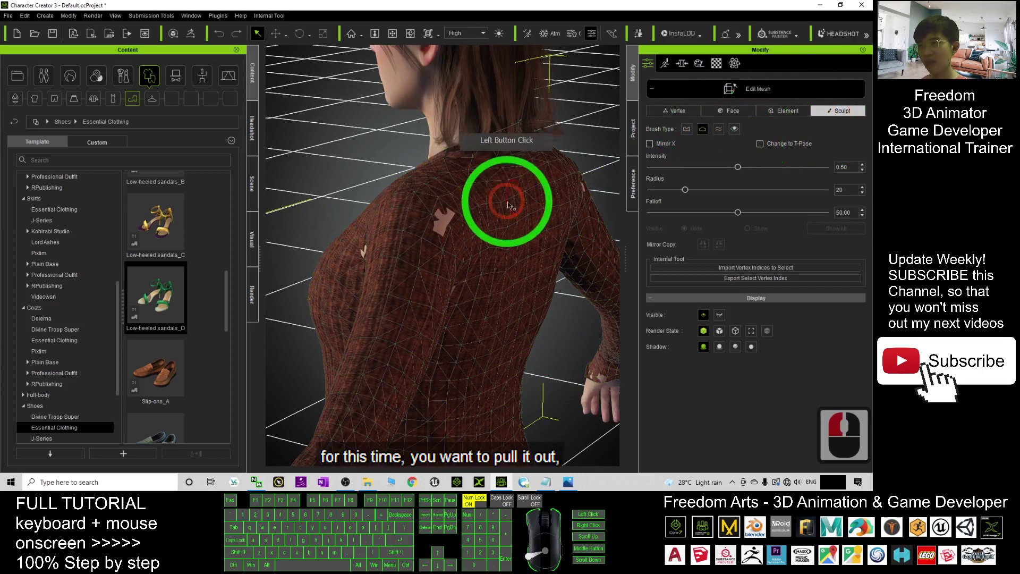
pyautogui.press('q')
pyautogui.doubleClick(442, 232)
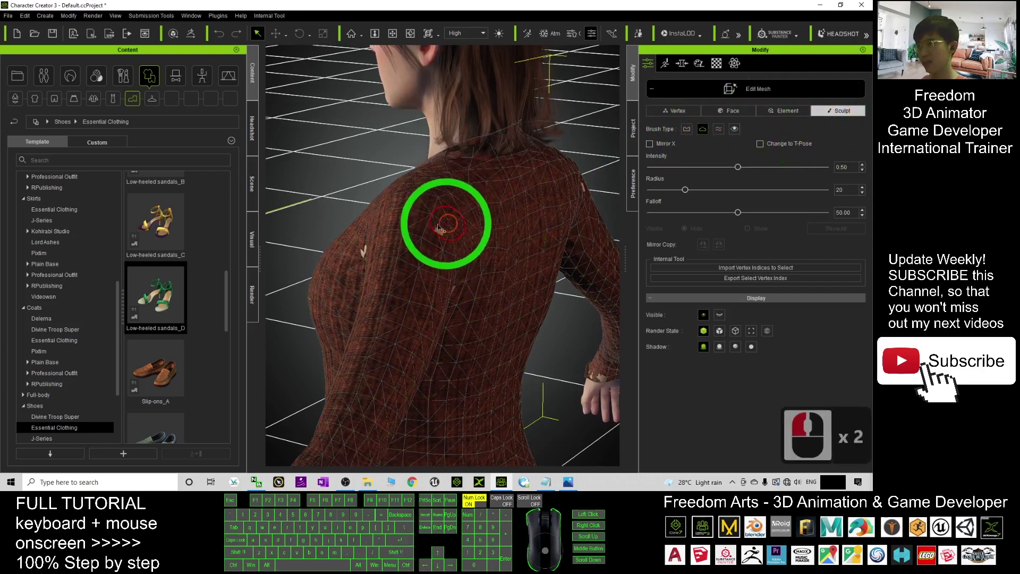
pyautogui.click(434, 232)
pyautogui.click(343, 259)
pyautogui.moveTo(343, 259)
pyautogui.mouseDown()
pyautogui.moveTo(521, 285)
pyautogui.moveTo(498, 258)
pyautogui.mouseUp()
pyautogui.press('q')
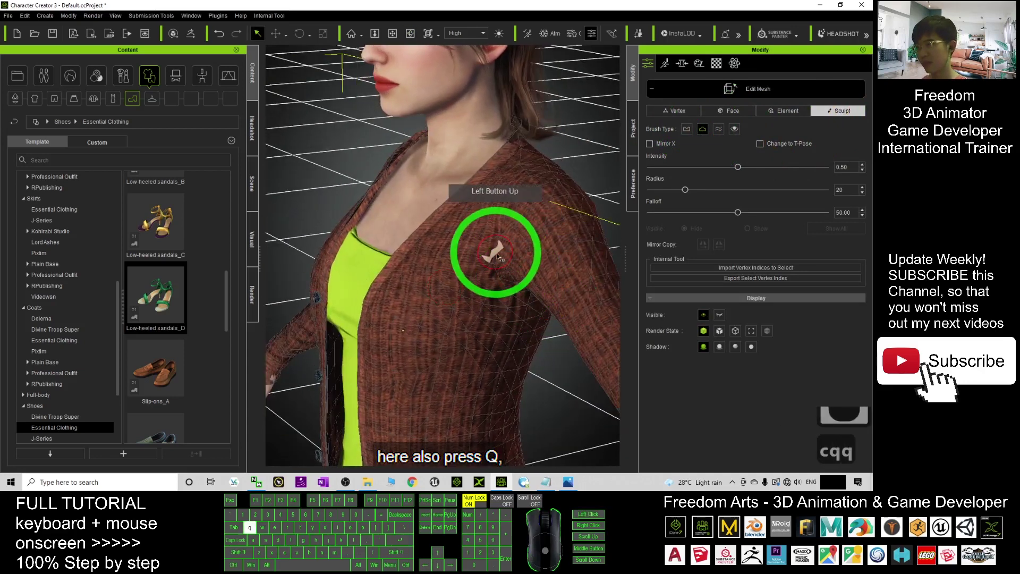
pyautogui.press('q')
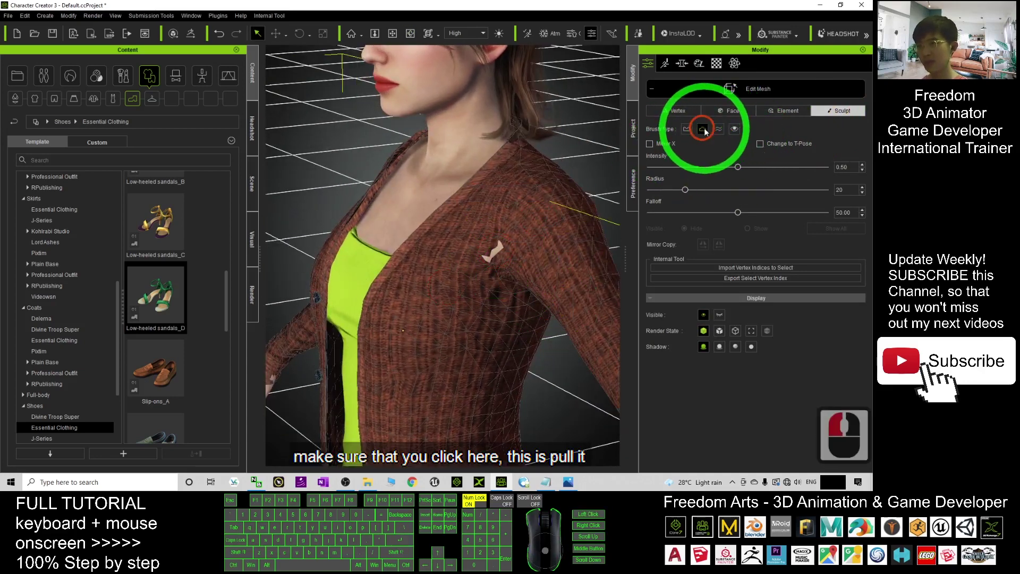
# Pull and push the cardigan's chest to hide the green top poking through
pyautogui.click(499, 248)
pyautogui.click(503, 248)
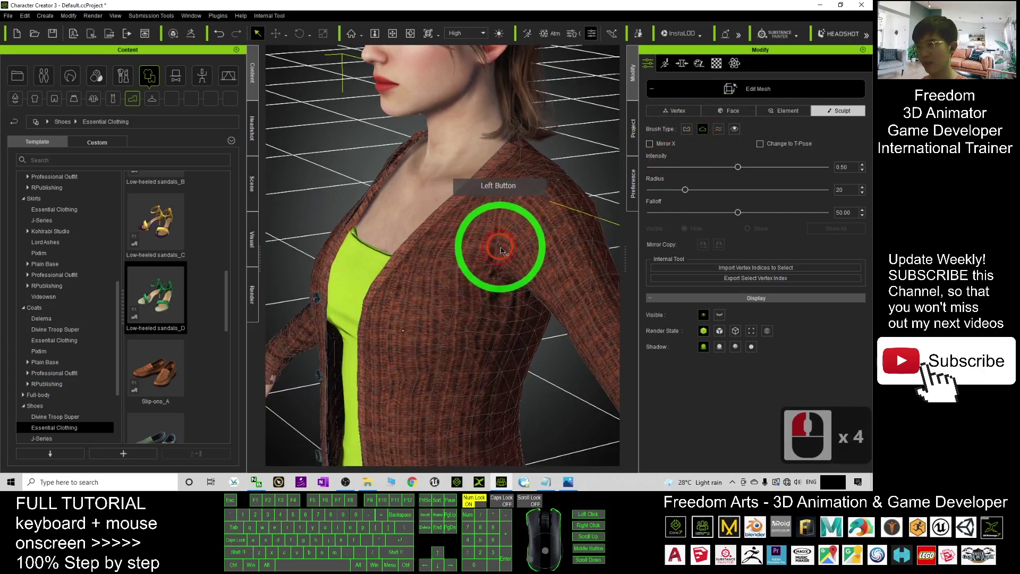
pyautogui.click(501, 249)
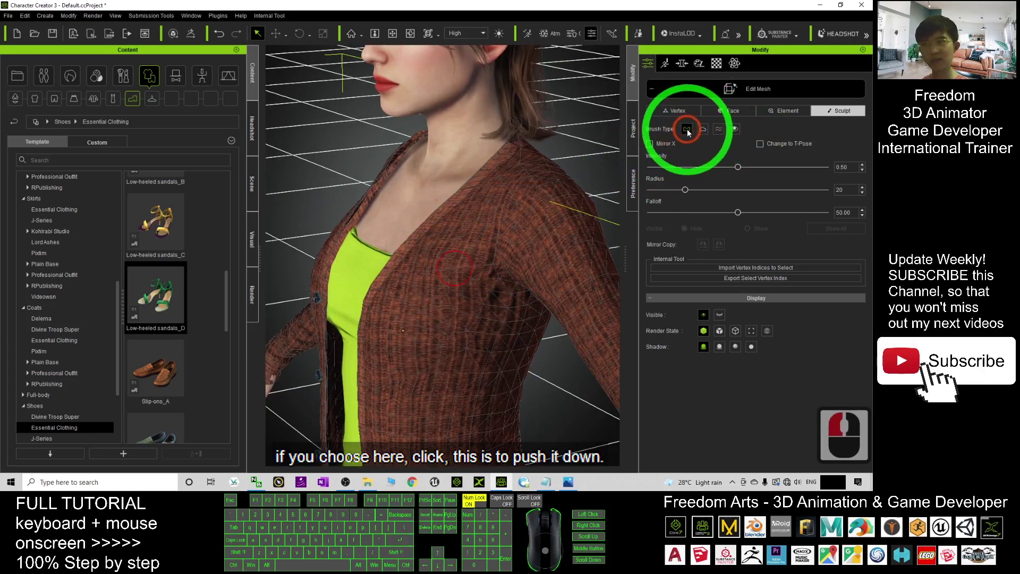
pyautogui.click(436, 304)
pyautogui.click(436, 304)
pyautogui.click(436, 304)
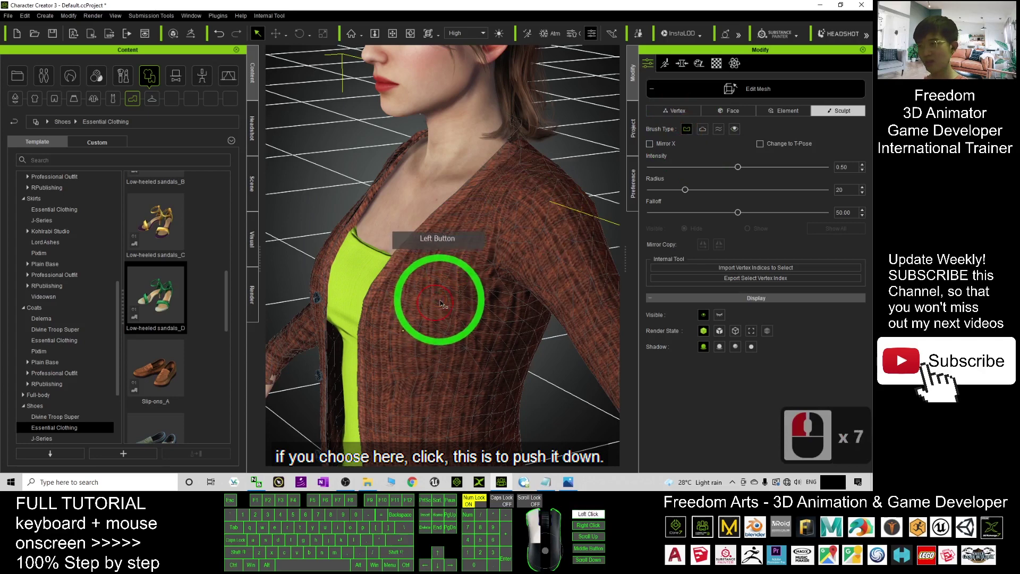
pyautogui.click(434, 296)
pyautogui.click(434, 296)
pyautogui.click(538, 256)
pyautogui.press('c')
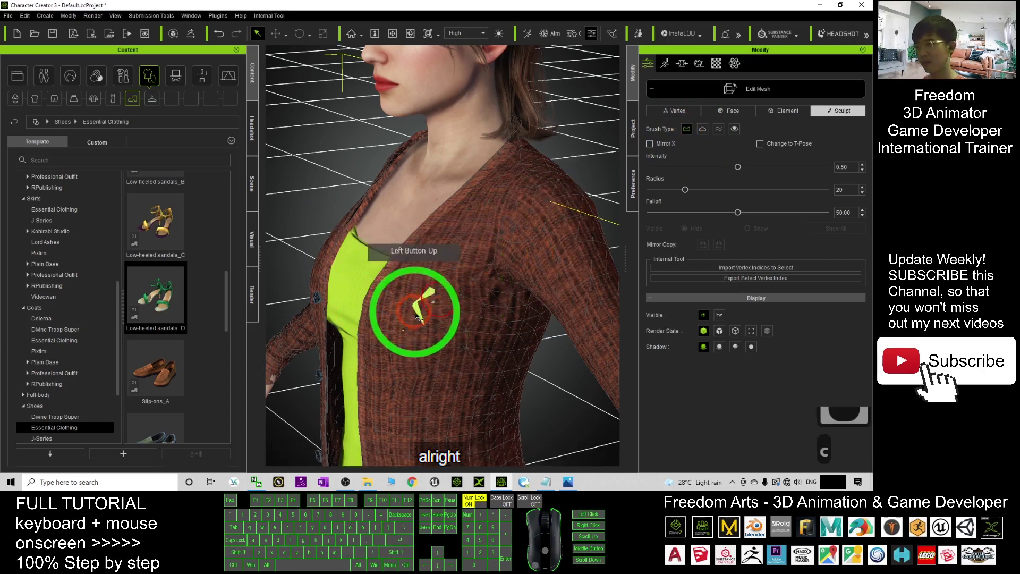
# Pull the cardigan further over the remaining chest poke-through from a front view
pyautogui.moveTo(470, 290)
pyautogui.mouseDown()
pyautogui.moveTo(443, 266)
pyautogui.moveTo(587, 183)
pyautogui.mouseUp()
pyautogui.click(740, 128)
pyautogui.click(456, 297)
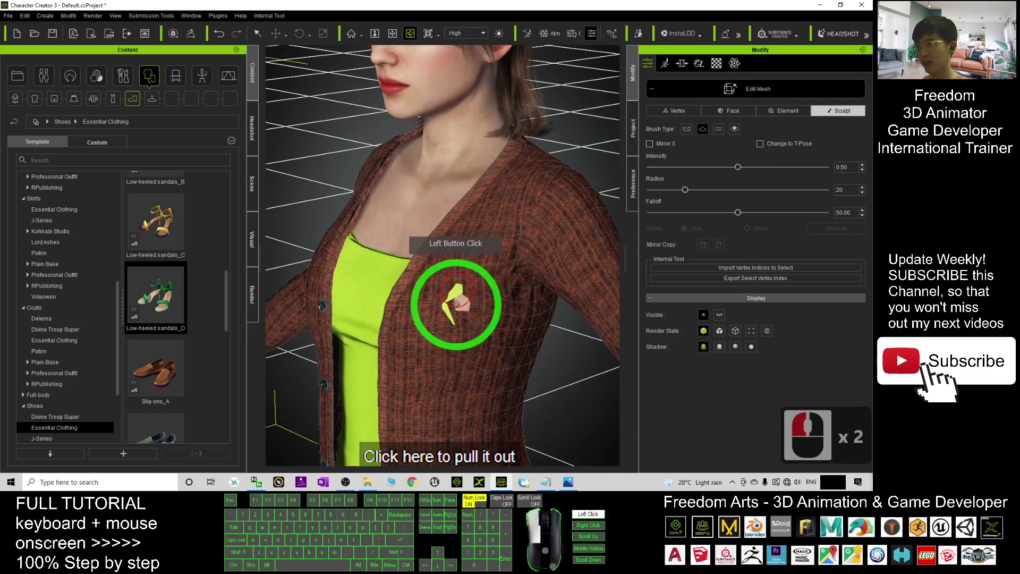
pyautogui.doubleClick(458, 298)
pyautogui.click(459, 311)
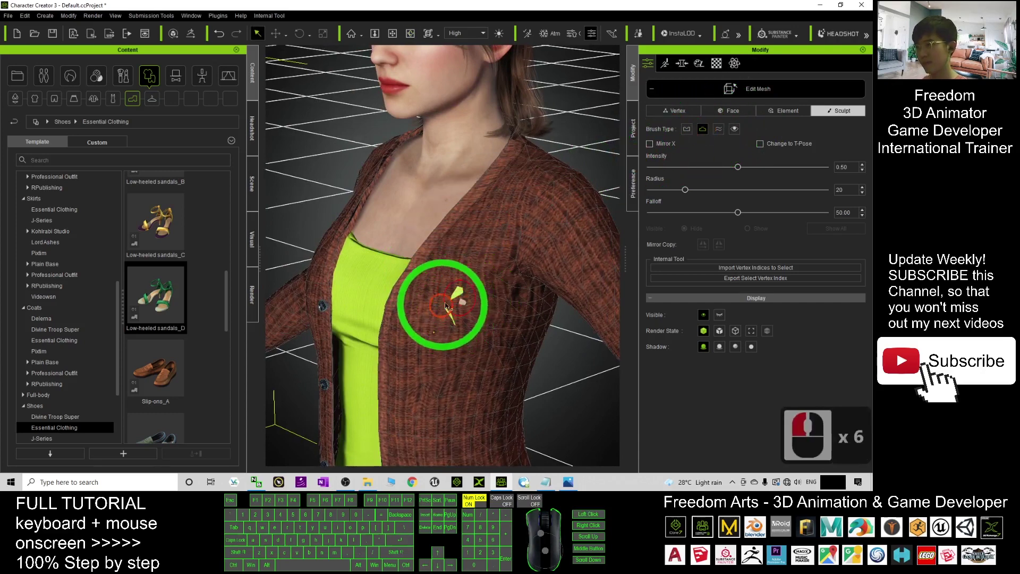
pyautogui.click(453, 300)
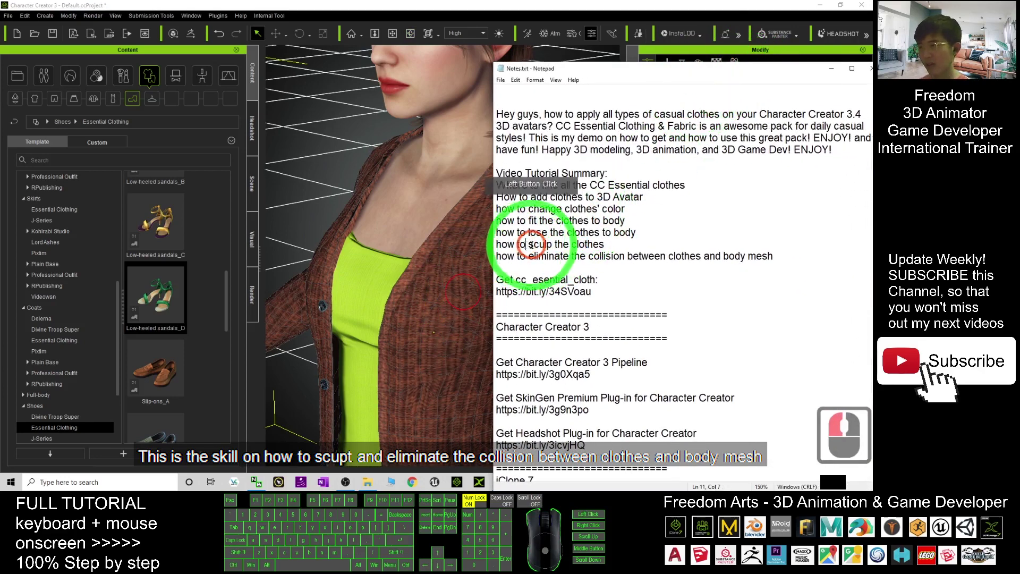
pyautogui.moveTo(528, 256); pyautogui.dragTo(747, 255)
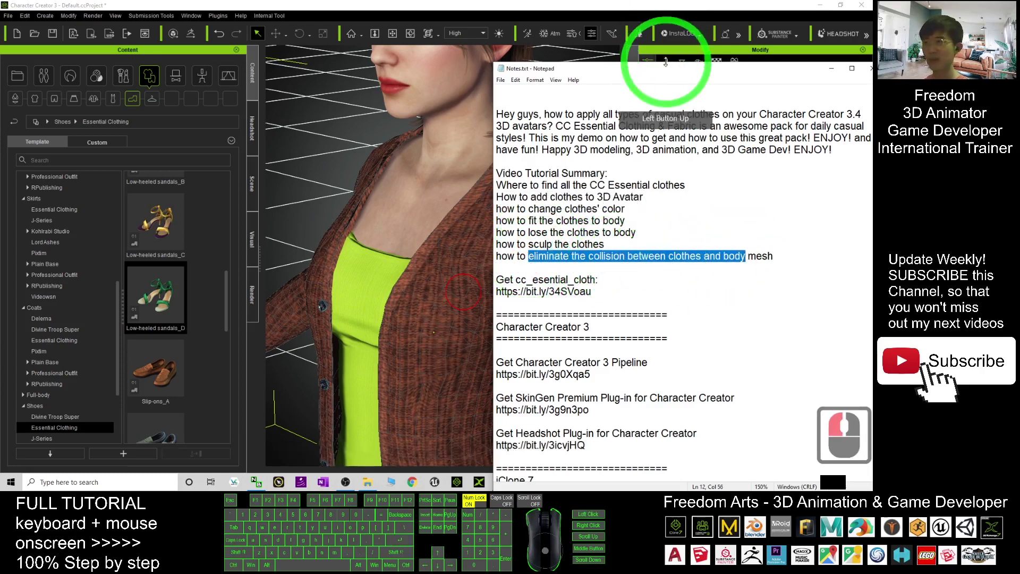
pyautogui.scroll(-13, 468, 239)
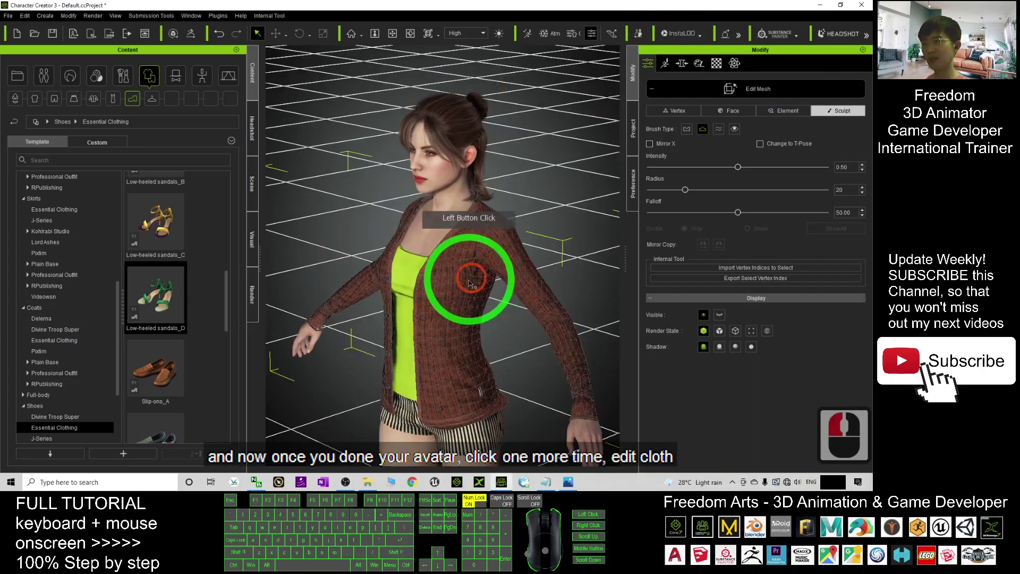
# Exit Edit Mesh and orbit around the finished avatar to inspect it
pyautogui.click(754, 89)
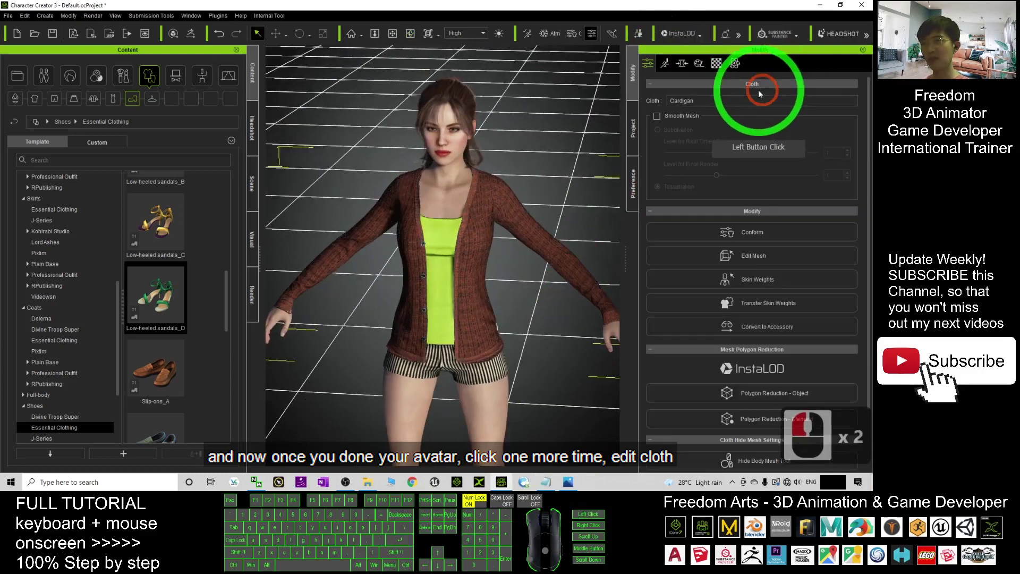
pyautogui.scroll(-10, 471, 263)
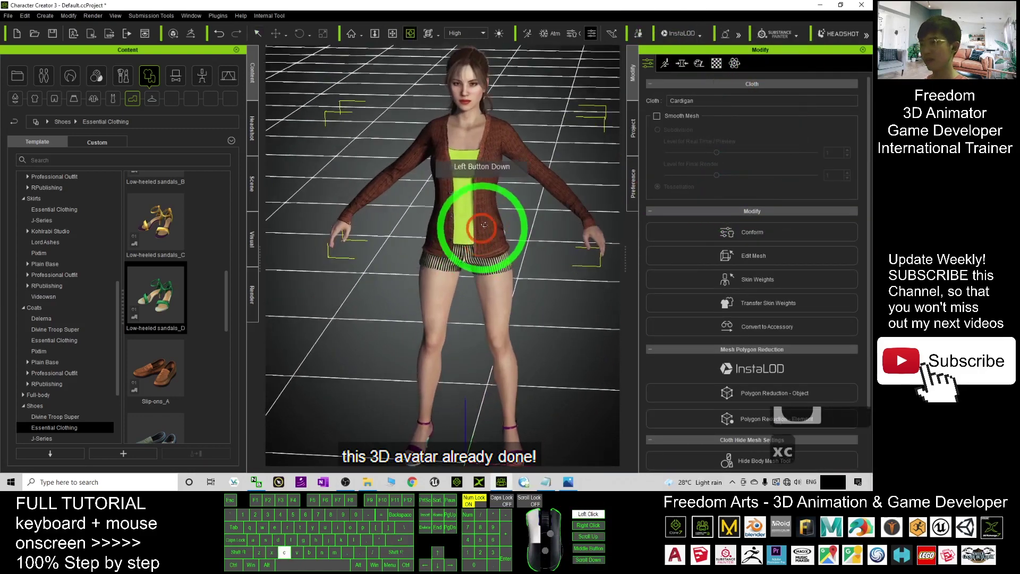
pyautogui.moveTo(493, 222)
pyautogui.mouseDown()
pyautogui.moveTo(616, 195)
pyautogui.moveTo(256, 160)
pyautogui.mouseUp()
pyautogui.click(434, 132)
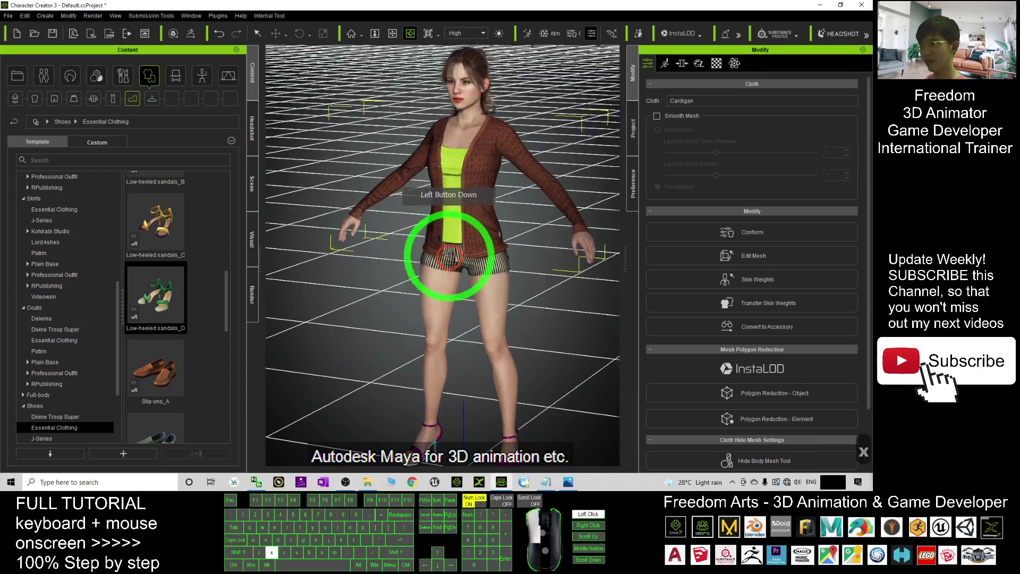
pyautogui.moveTo(433, 246)
pyautogui.mouseDown()
pyautogui.moveTo(397, 229)
pyautogui.moveTo(453, 214)
pyautogui.mouseUp()
pyautogui.scroll(-3, 479, 297)
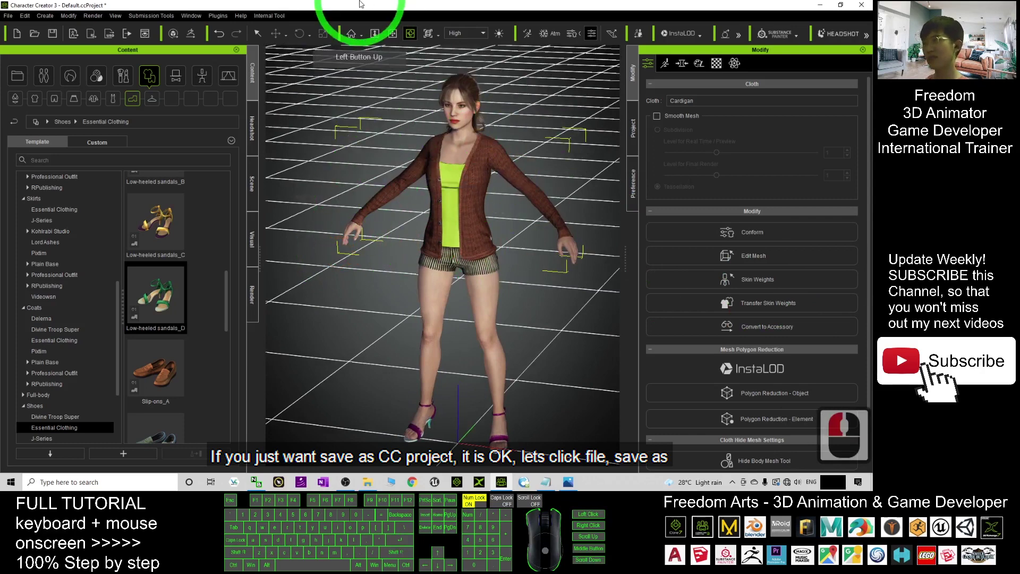
# Save the project to the Desktop as girl01.ccProject
pyautogui.moveTo(359, 5); pyautogui.dragTo(543, 57)
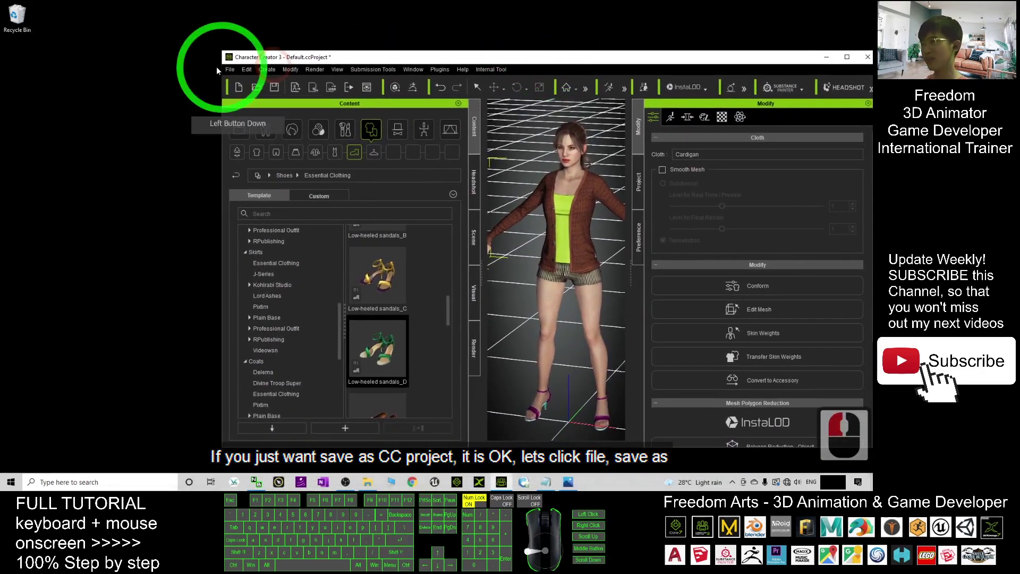
pyautogui.click(233, 69)
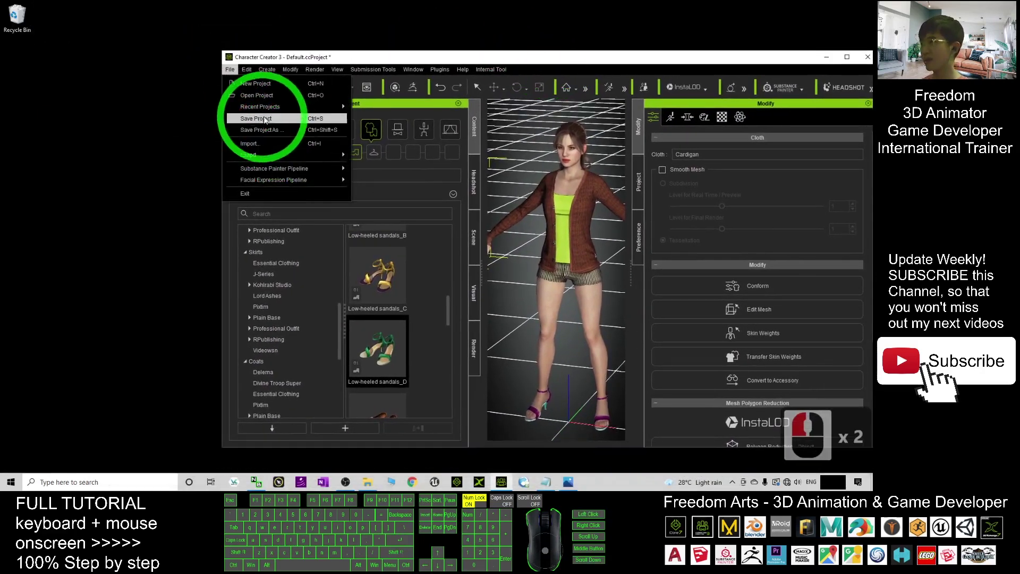
pyautogui.click(258, 130)
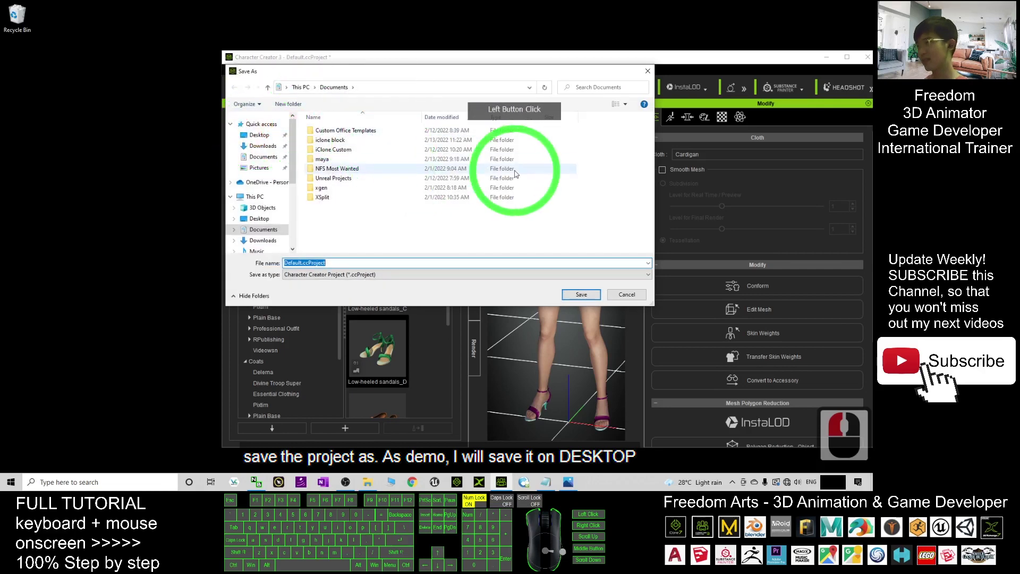
pyautogui.click(257, 136)
pyautogui.click(294, 263)
pyautogui.write('girl0')
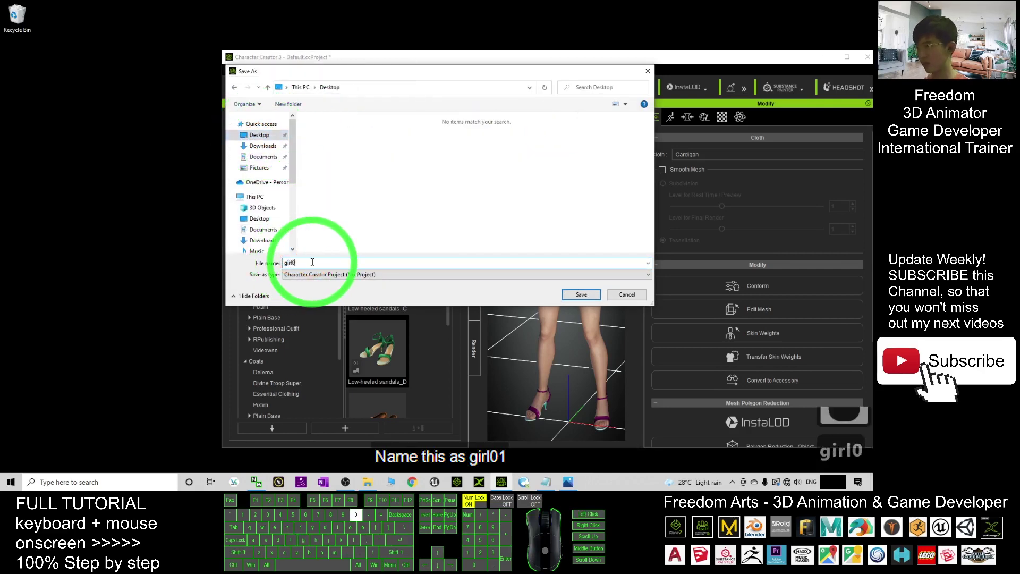
pyautogui.write('1')
pyautogui.click(582, 295)
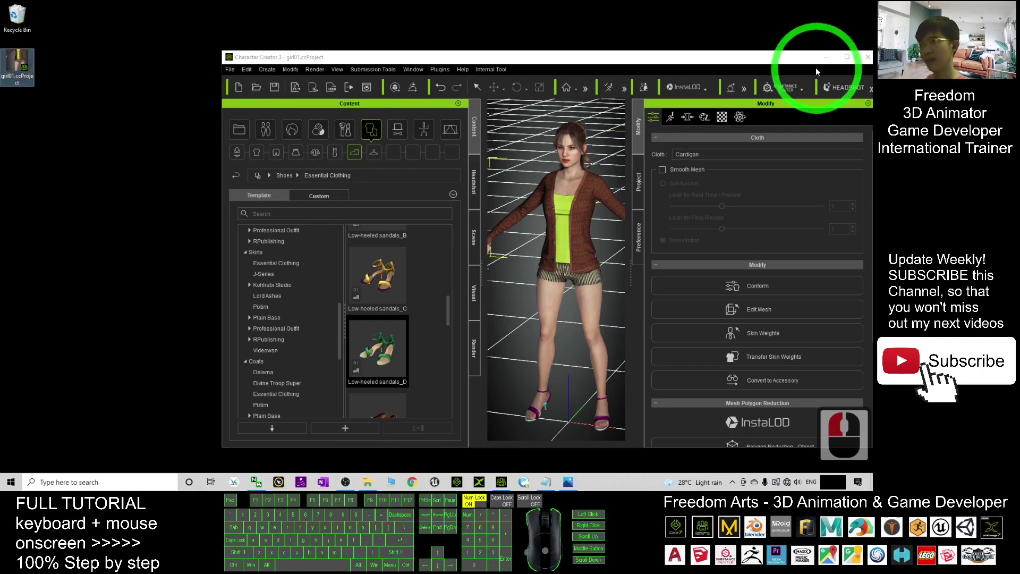
pyautogui.doubleClick(781, 61)
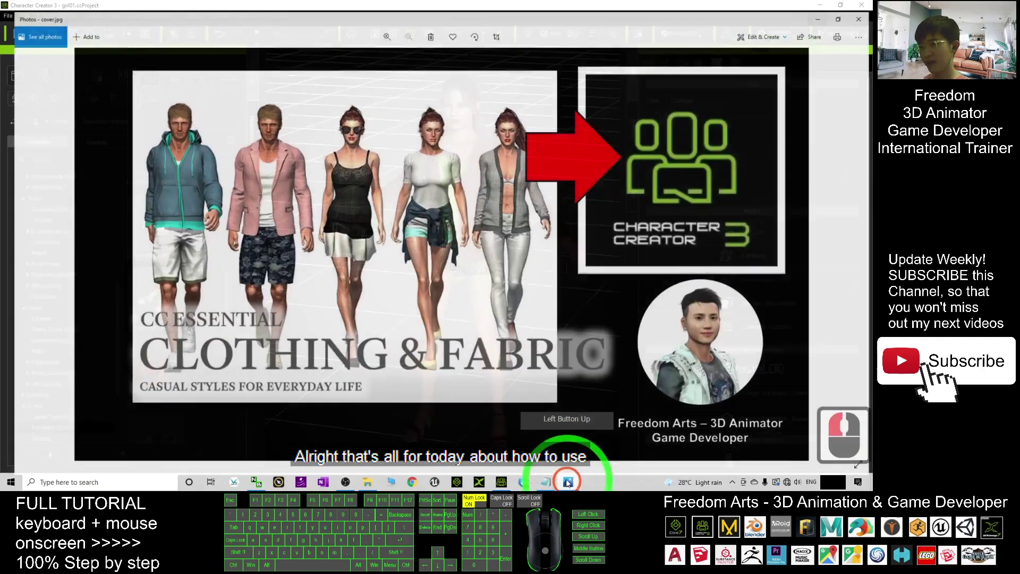
# Show the cover image and position the Notepad notes over it
pyautogui.click(763, 295)
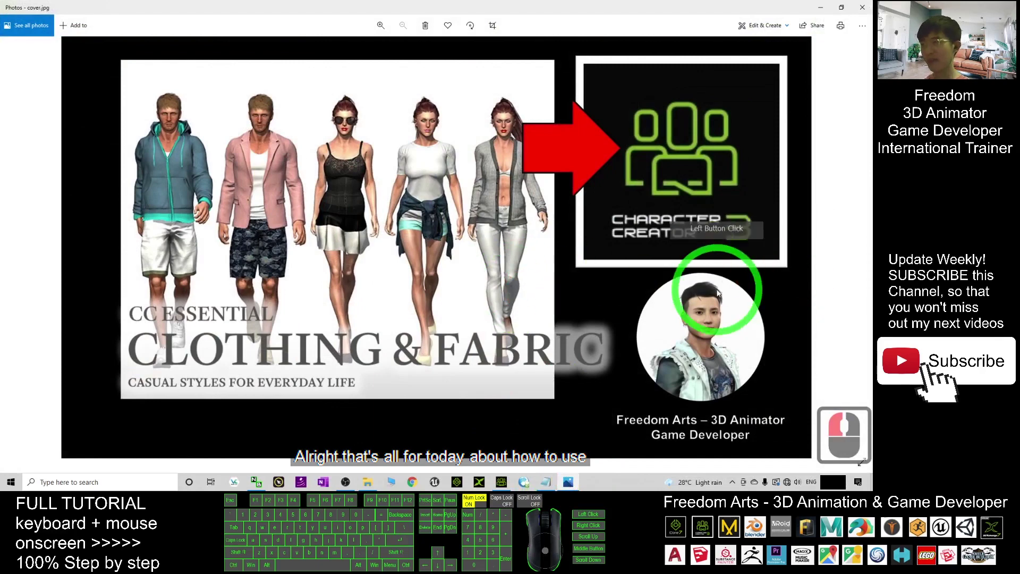
pyautogui.moveTo(768, 50); pyautogui.dragTo(732, 51)
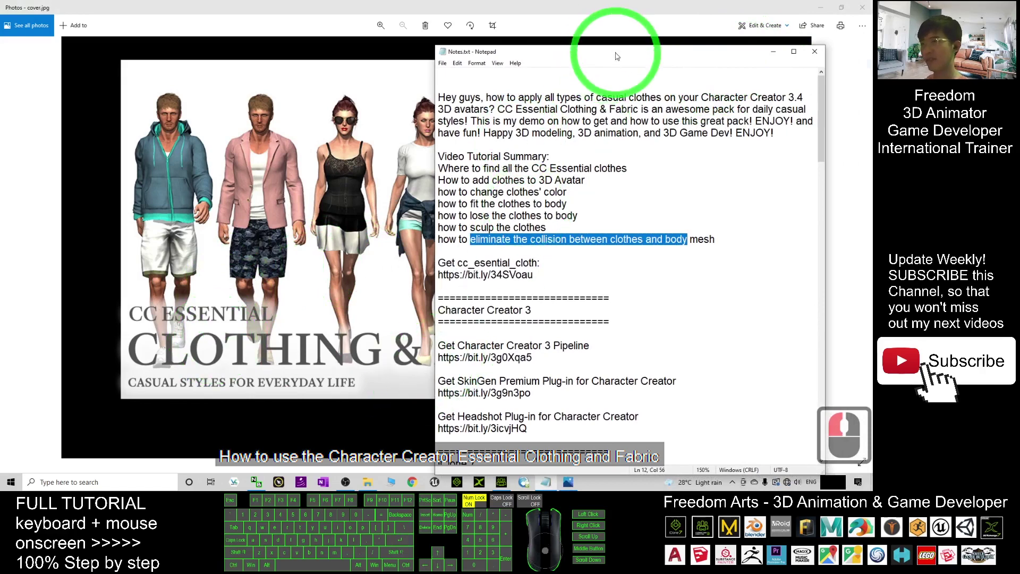
pyautogui.moveTo(617, 56); pyautogui.dragTo(631, 55)
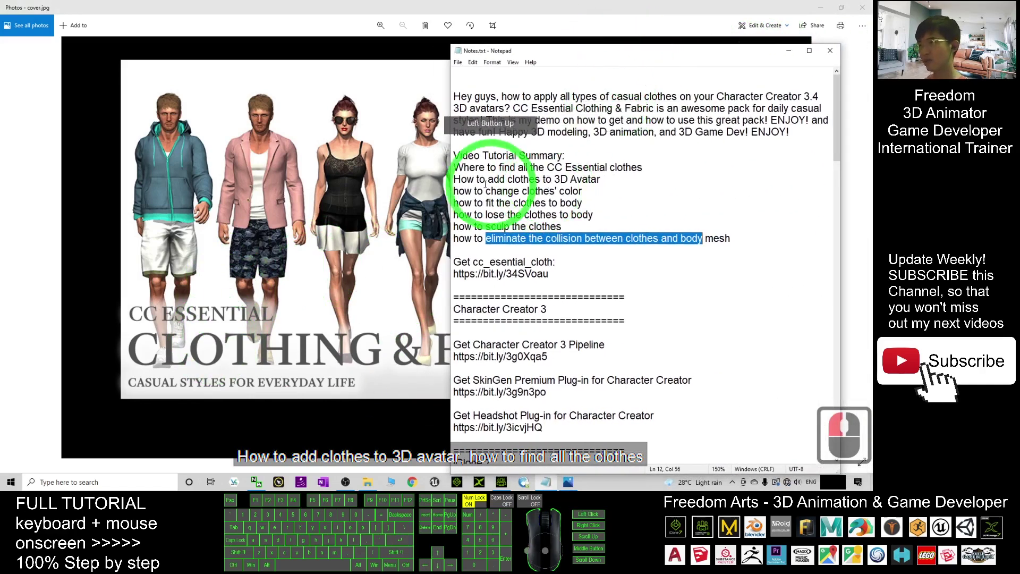
# Highlight the recap topics in the notes: adding clothes, clothes colour, fitting, and losing clothes
pyautogui.moveTo(489, 180)
pyautogui.mouseDown()
pyautogui.moveTo(599, 179)
pyautogui.moveTo(632, 168)
pyautogui.mouseUp()
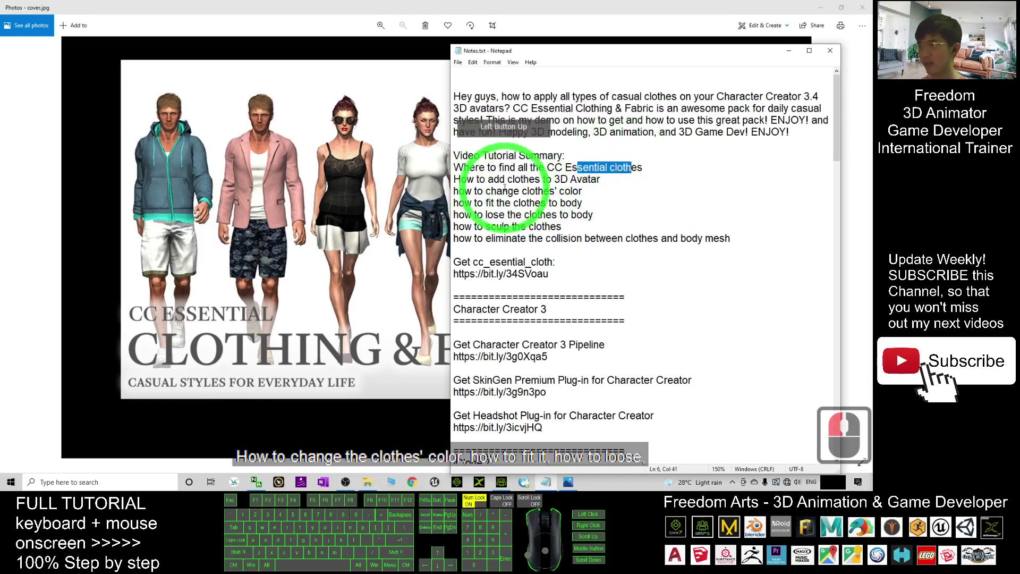
pyautogui.moveTo(492, 192); pyautogui.dragTo(582, 191)
pyautogui.moveTo(485, 203); pyautogui.dragTo(549, 202)
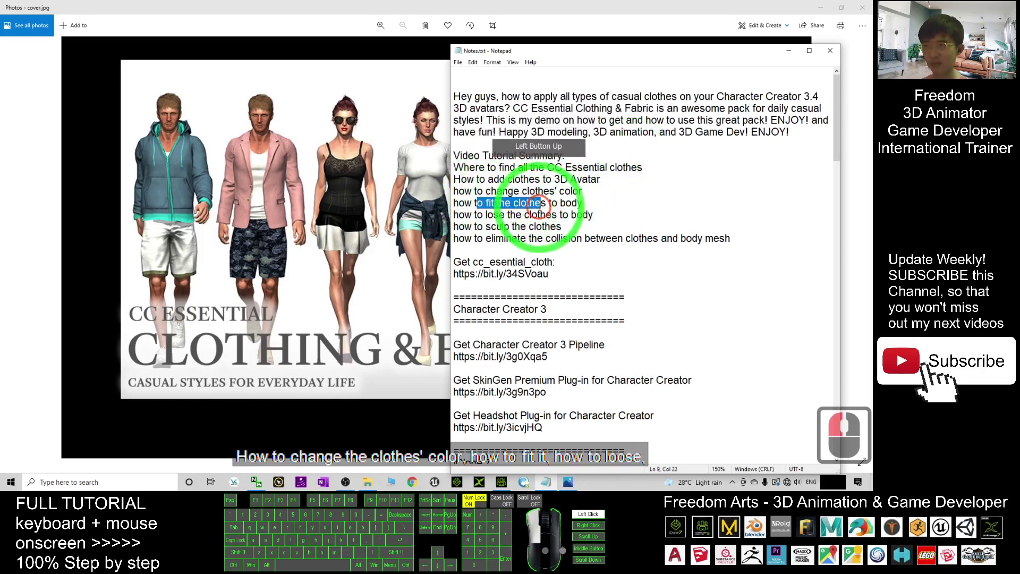
pyautogui.moveTo(485, 215)
pyautogui.mouseDown()
pyautogui.moveTo(560, 215)
pyautogui.moveTo(569, 238)
pyautogui.moveTo(598, 238)
pyautogui.mouseUp()
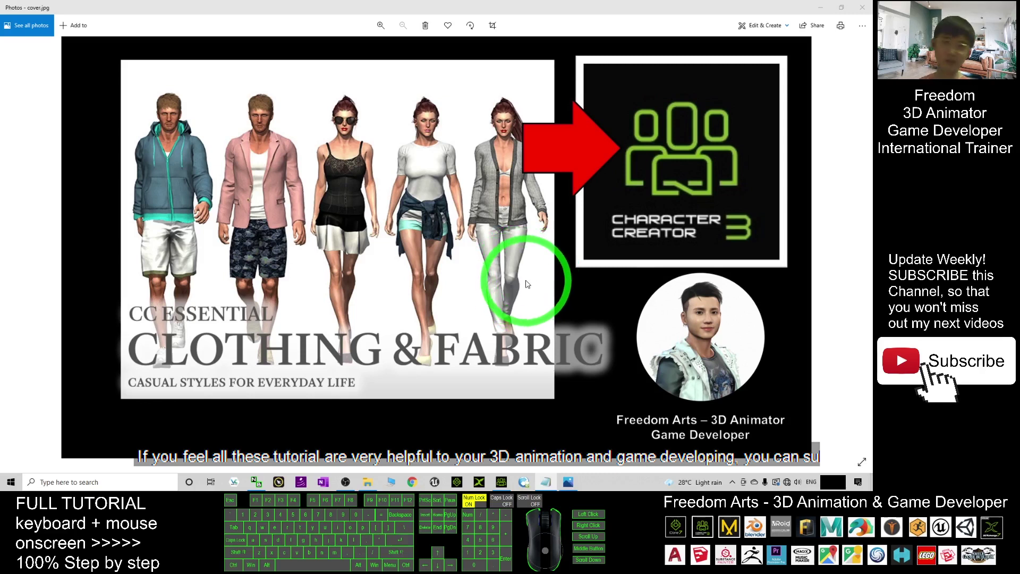
# Dismiss the notes and minimise Character Creator 3 so the cover image shows
pyautogui.click(544, 271)
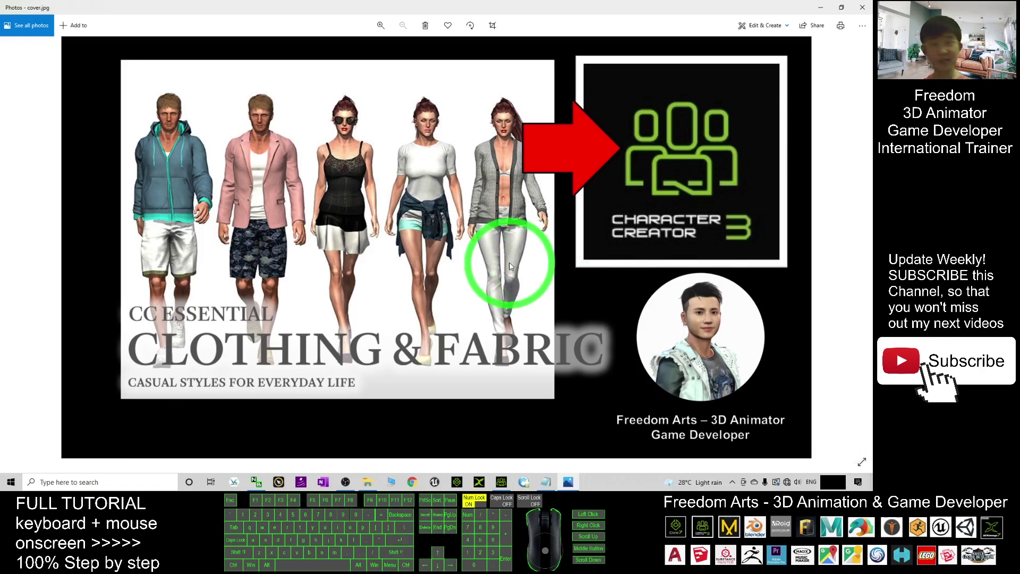
pyautogui.click(500, 482)
pyautogui.click(501, 482)
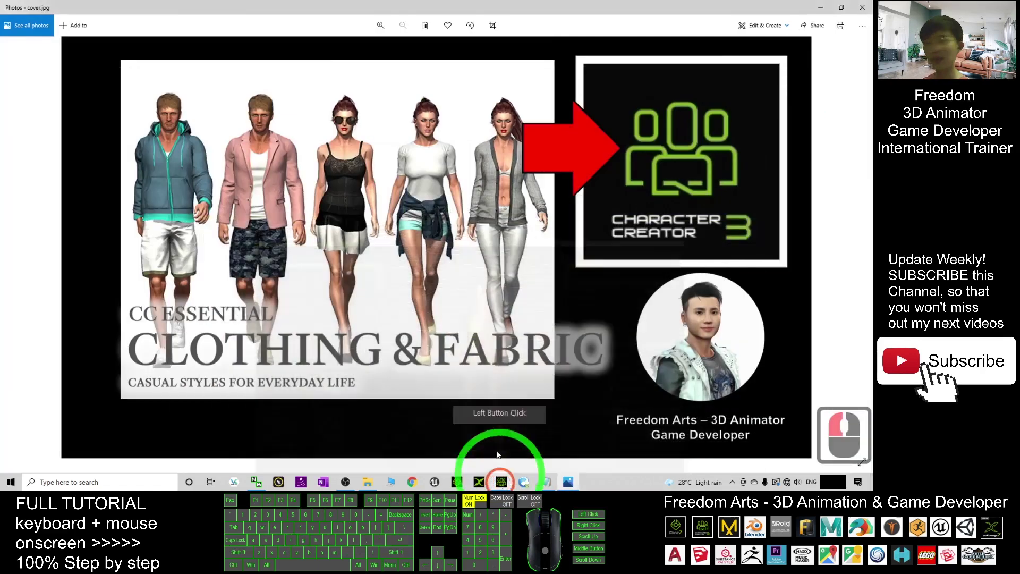